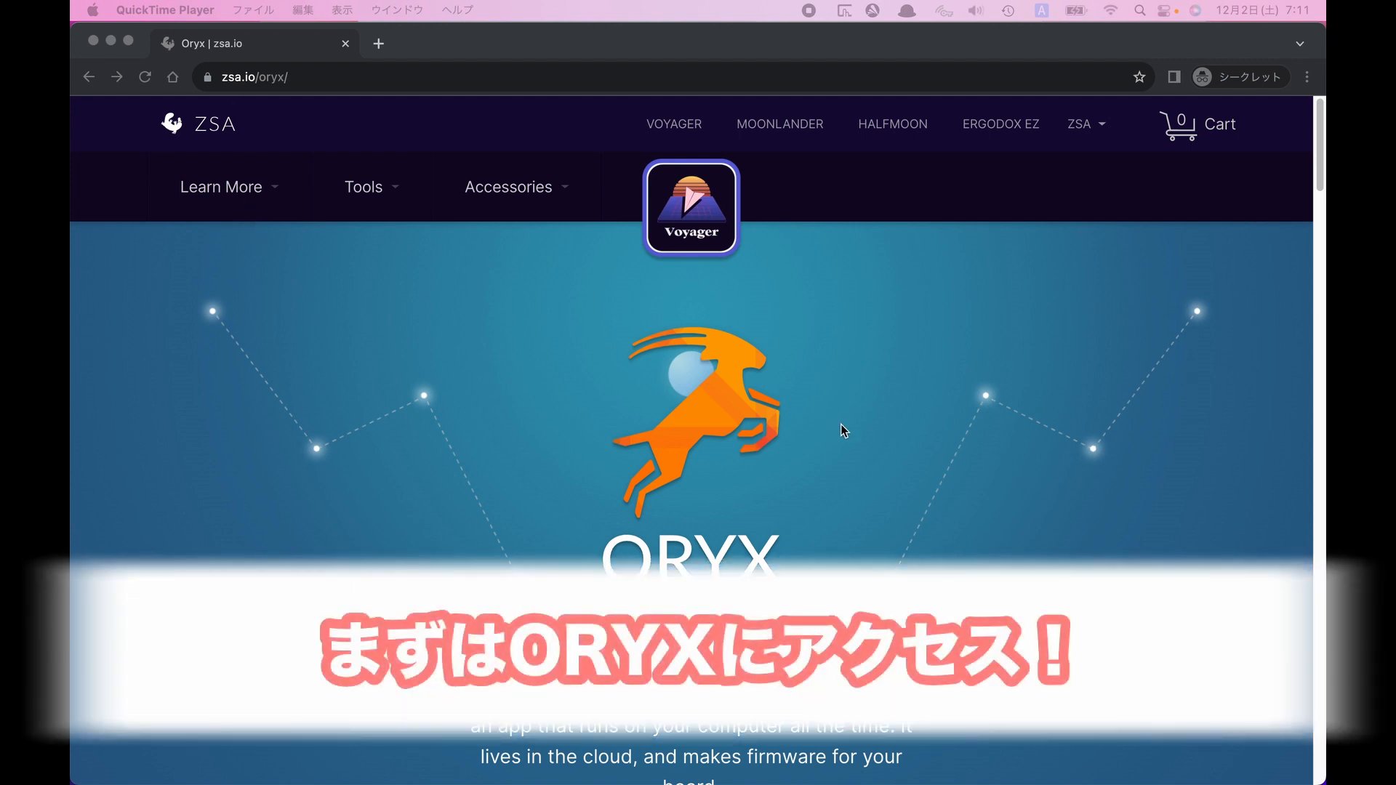
Open the Oryx configurator from its introduction page to start configuring a board
{"action": "scroll", "coordinate": [885, 465], "scroll_direction": "down", "scroll_amount": 5}
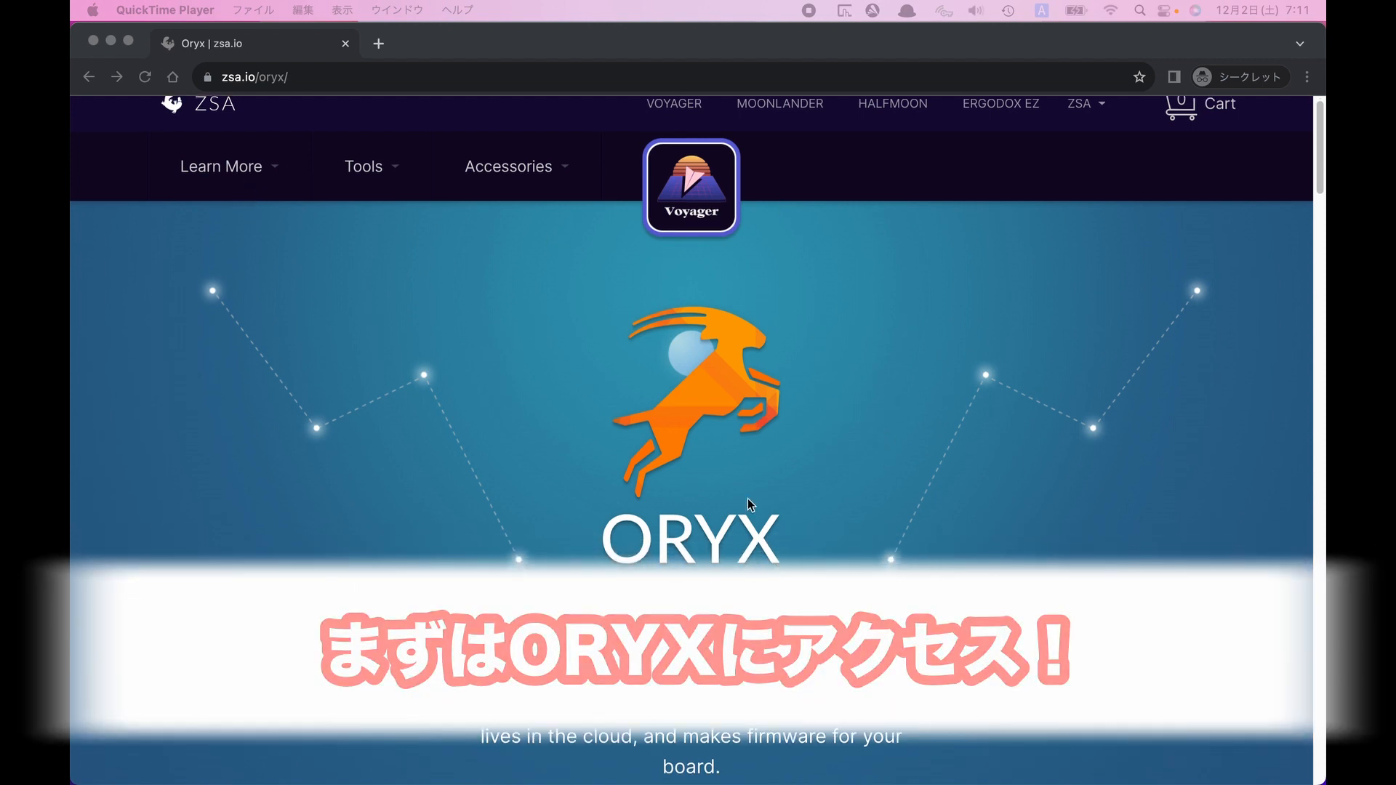
{"action": "scroll", "coordinate": [982, 582], "scroll_direction": "down", "scroll_amount": 2}
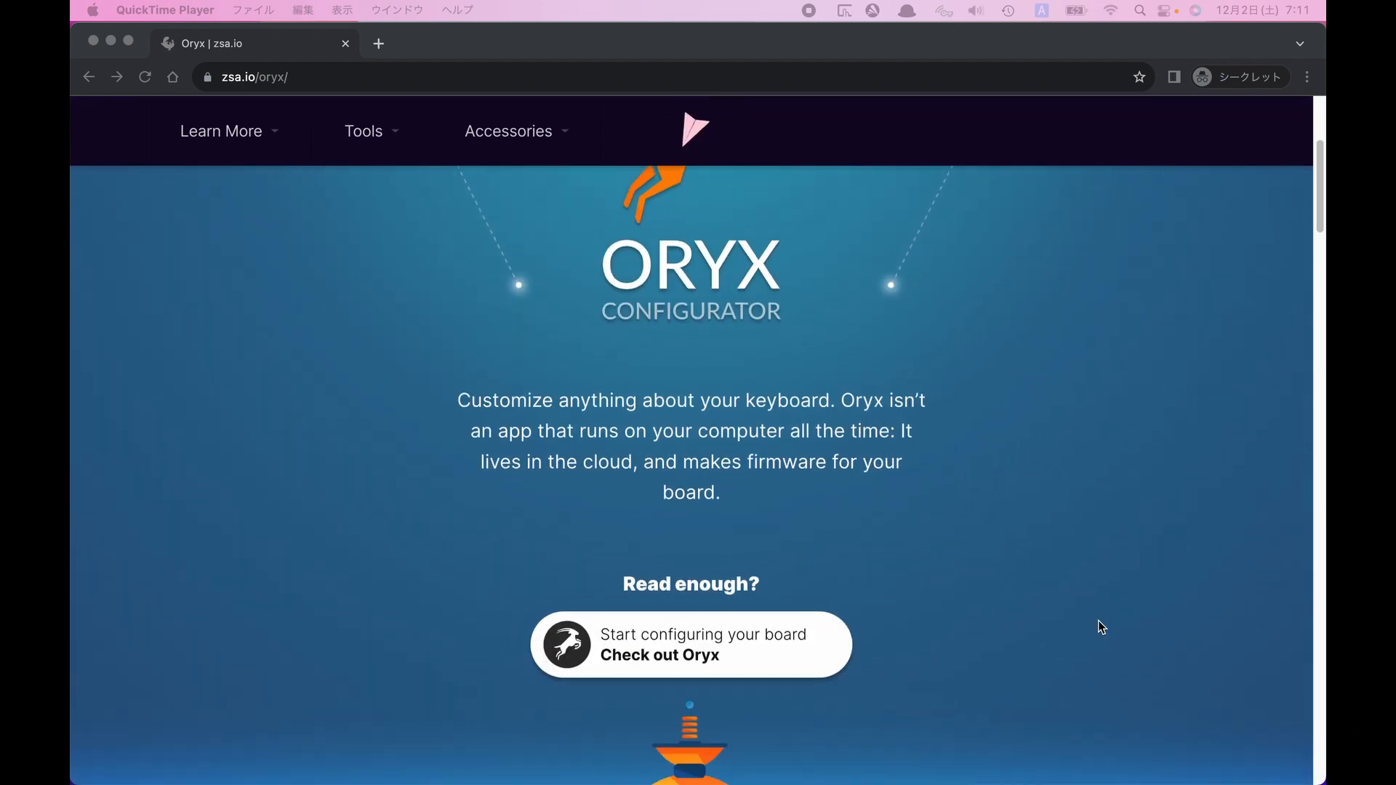
{"action": "left_click", "coordinate": [719, 669]}
{"action": "left_click", "coordinate": [800, 647]}
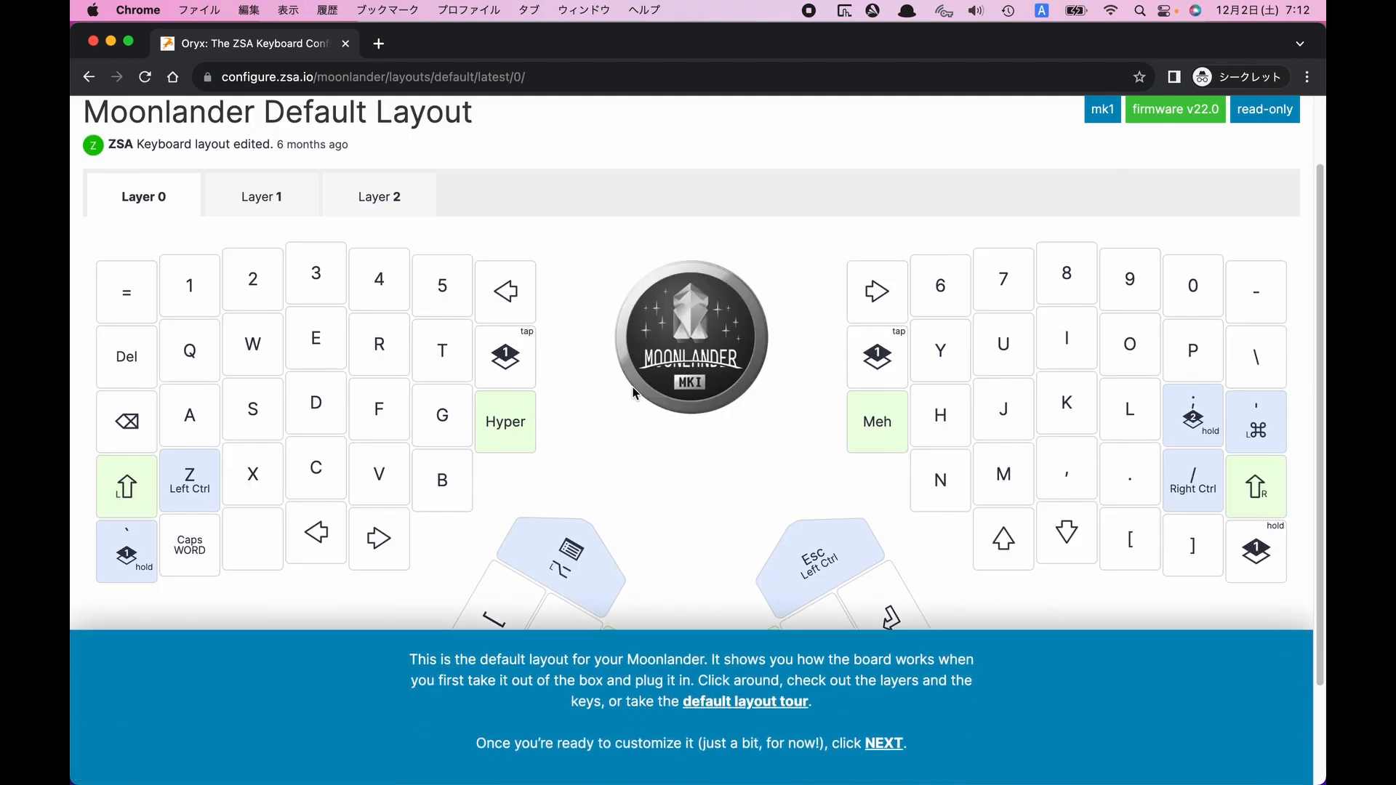
Advance the guided introduction past the Moonlander default layout explanation and skip the suggestion to create an account
{"action": "scroll", "coordinate": [633, 393], "scroll_direction": "up", "scroll_amount": 3}
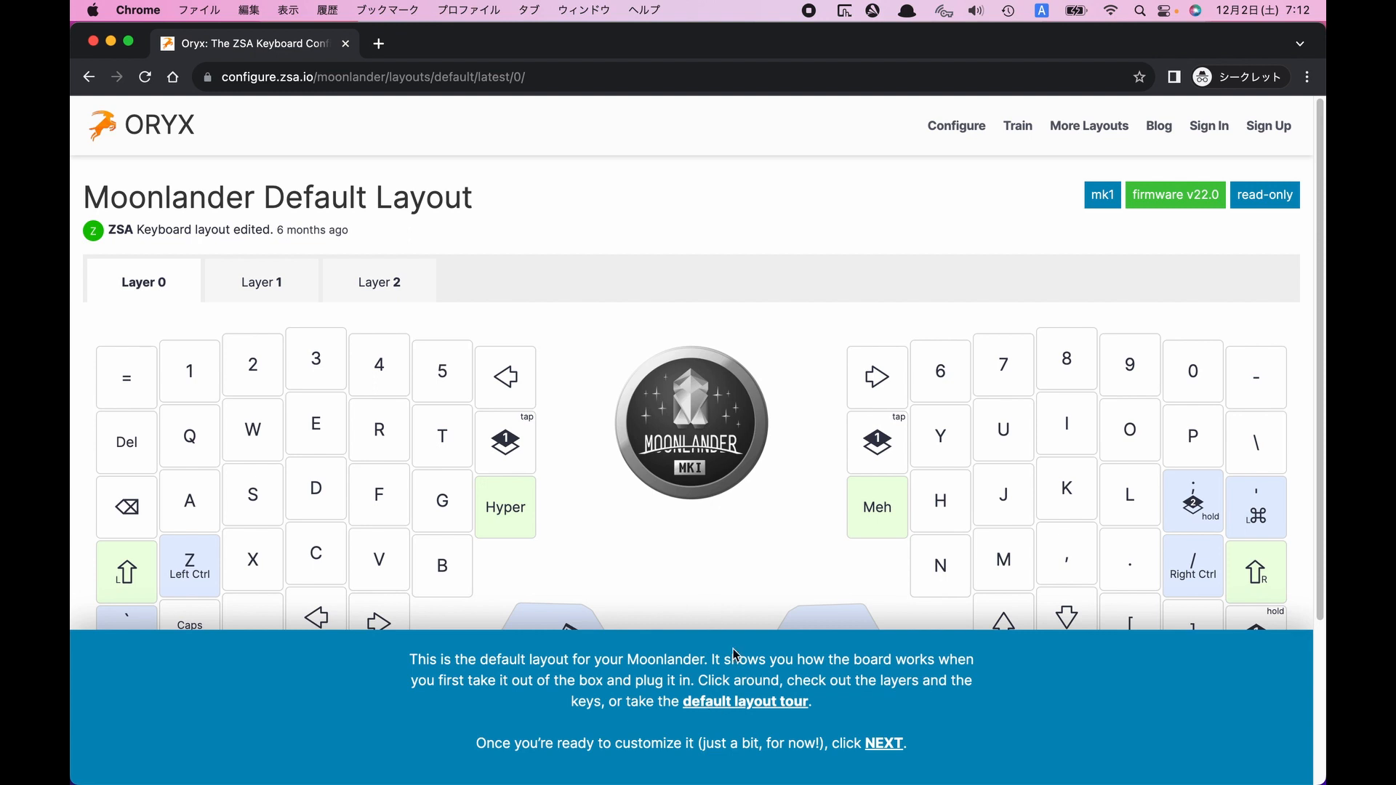
{"action": "left_click", "coordinate": [876, 742]}
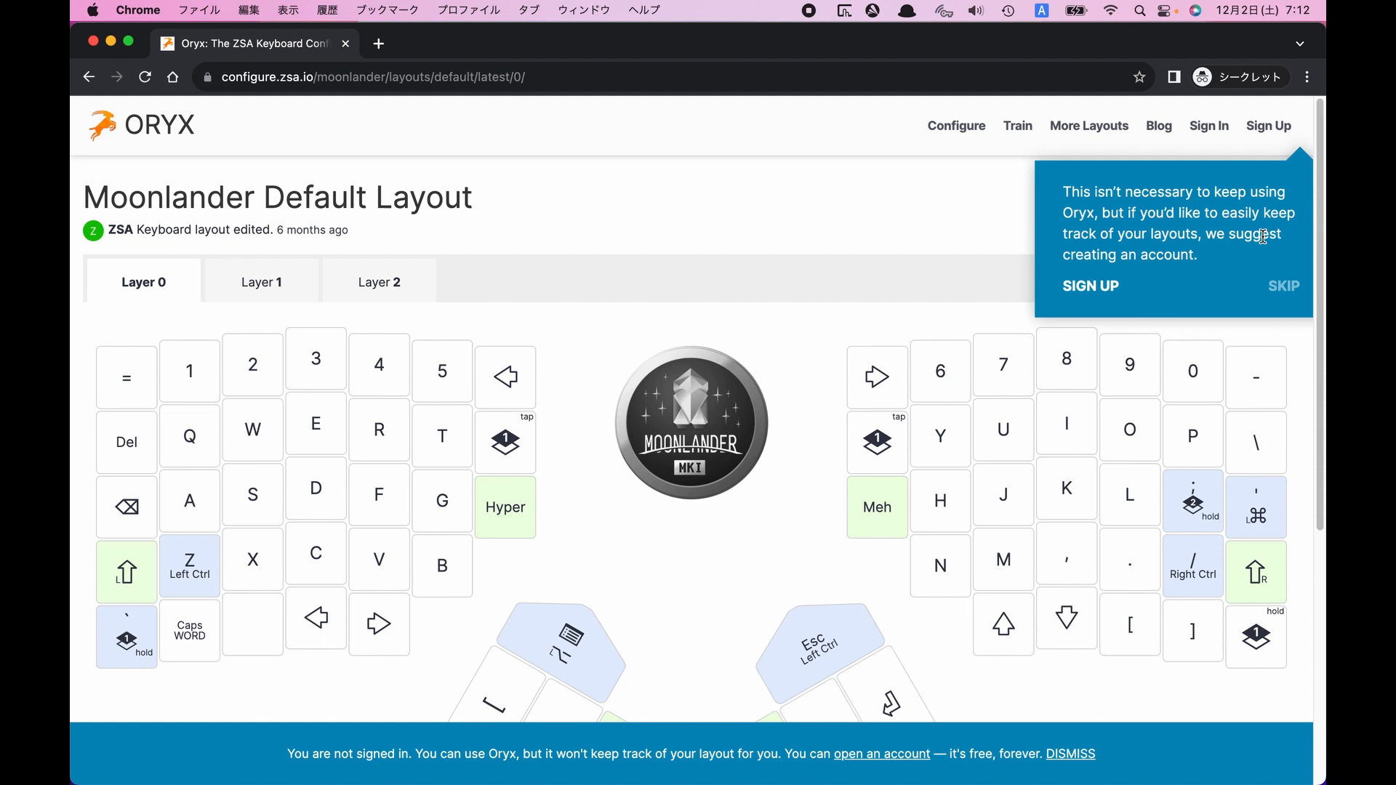
{"action": "left_click", "coordinate": [1287, 289]}
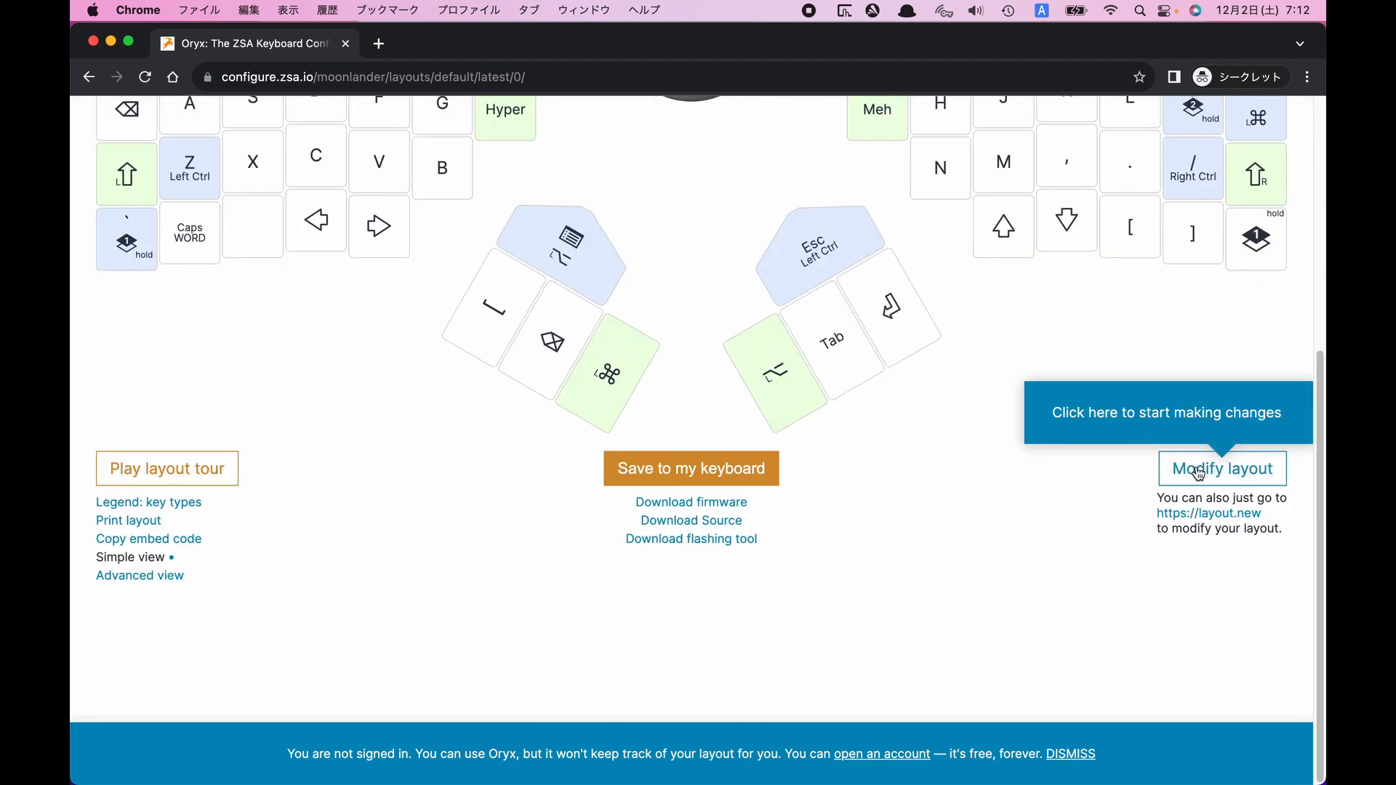
Look over the read-only Moonlander default layout and start modifying it as an editable copy
{"action": "scroll", "coordinate": [1200, 473], "scroll_direction": "up", "scroll_amount": 2}
{"action": "scroll", "coordinate": [1199, 478], "scroll_direction": "up", "scroll_amount": 2}
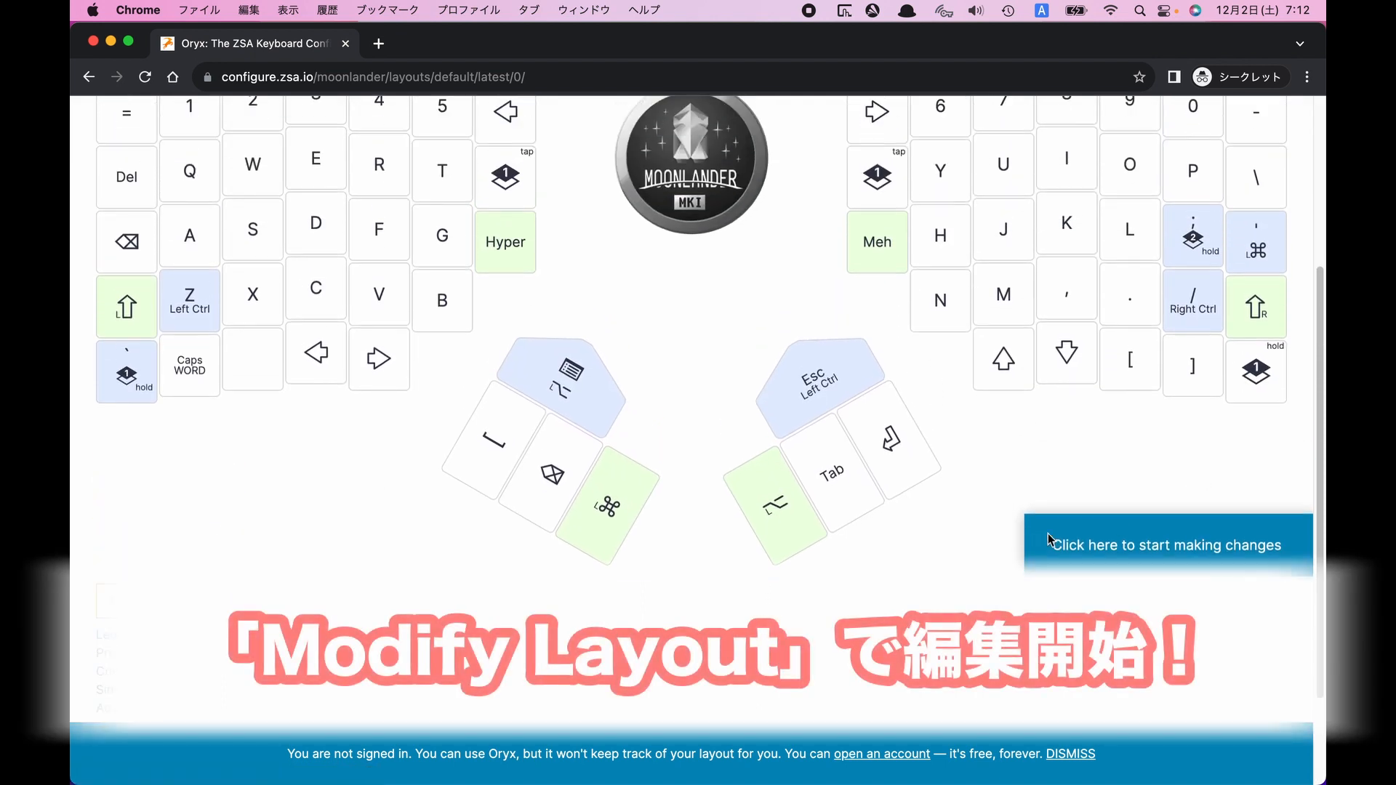
{"action": "scroll", "coordinate": [983, 436], "scroll_direction": "up", "scroll_amount": 3}
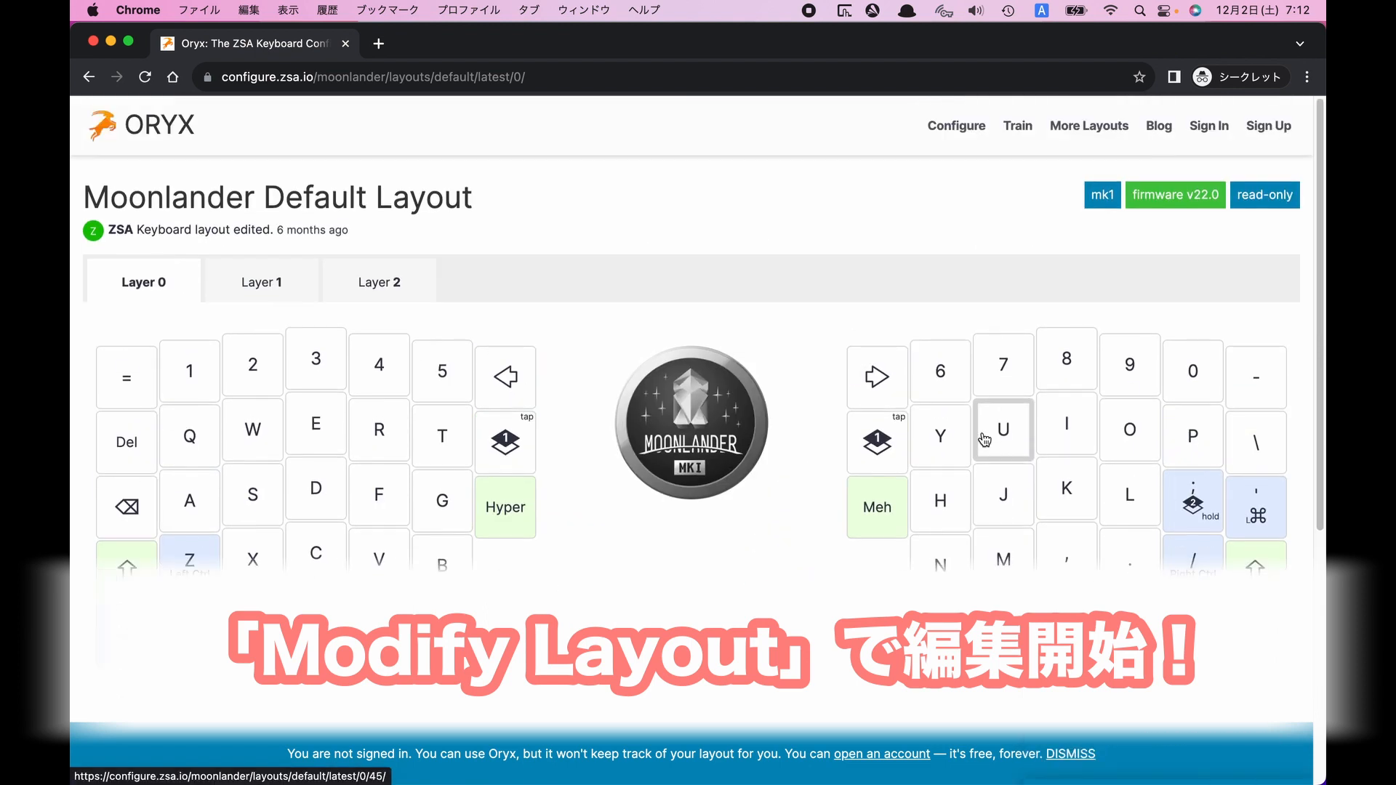
{"action": "scroll", "coordinate": [983, 436], "scroll_direction": "down", "scroll_amount": 1}
{"action": "scroll", "coordinate": [725, 514], "scroll_direction": "down", "scroll_amount": 2}
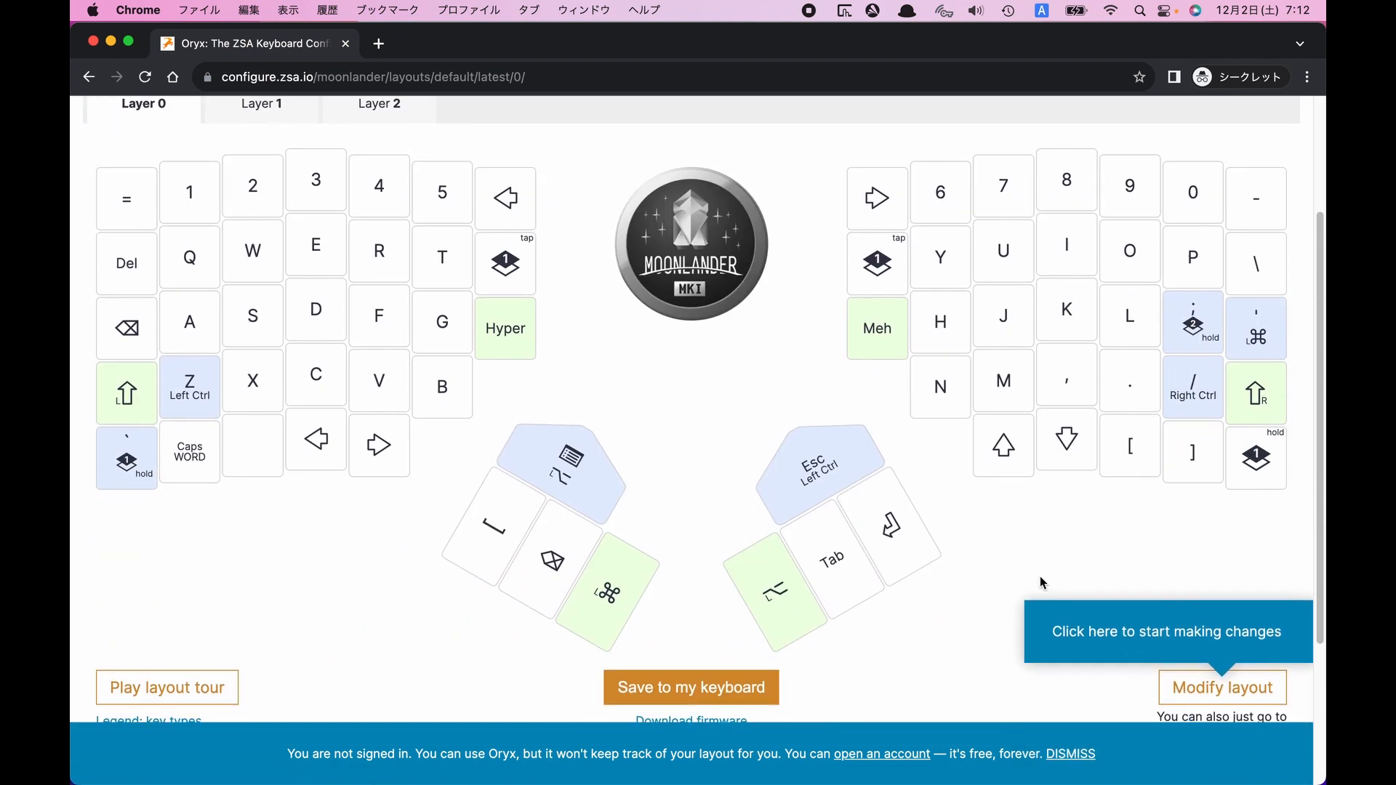
{"action": "scroll", "coordinate": [807, 458], "scroll_direction": "up", "scroll_amount": 1}
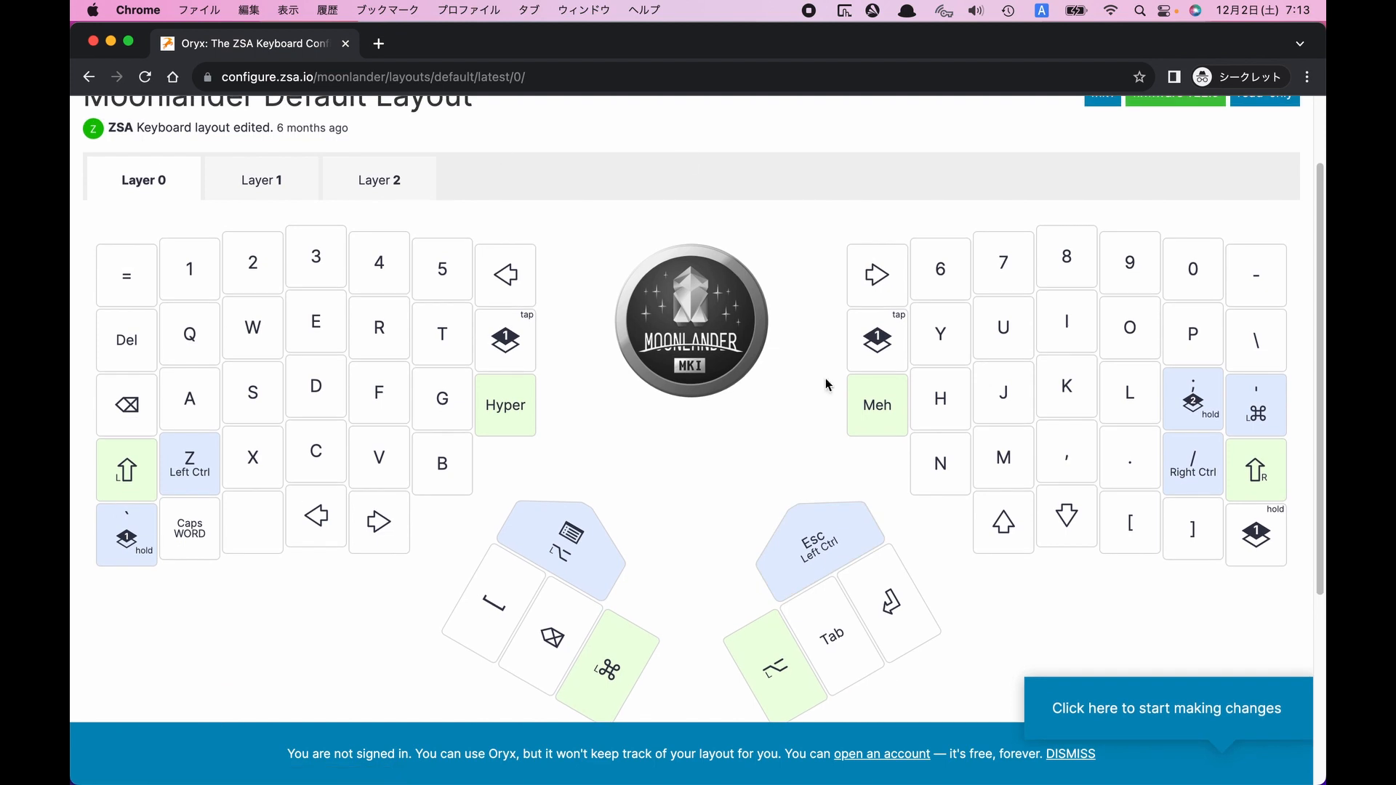
{"action": "scroll", "coordinate": [1054, 462], "scroll_direction": "down", "scroll_amount": 4}
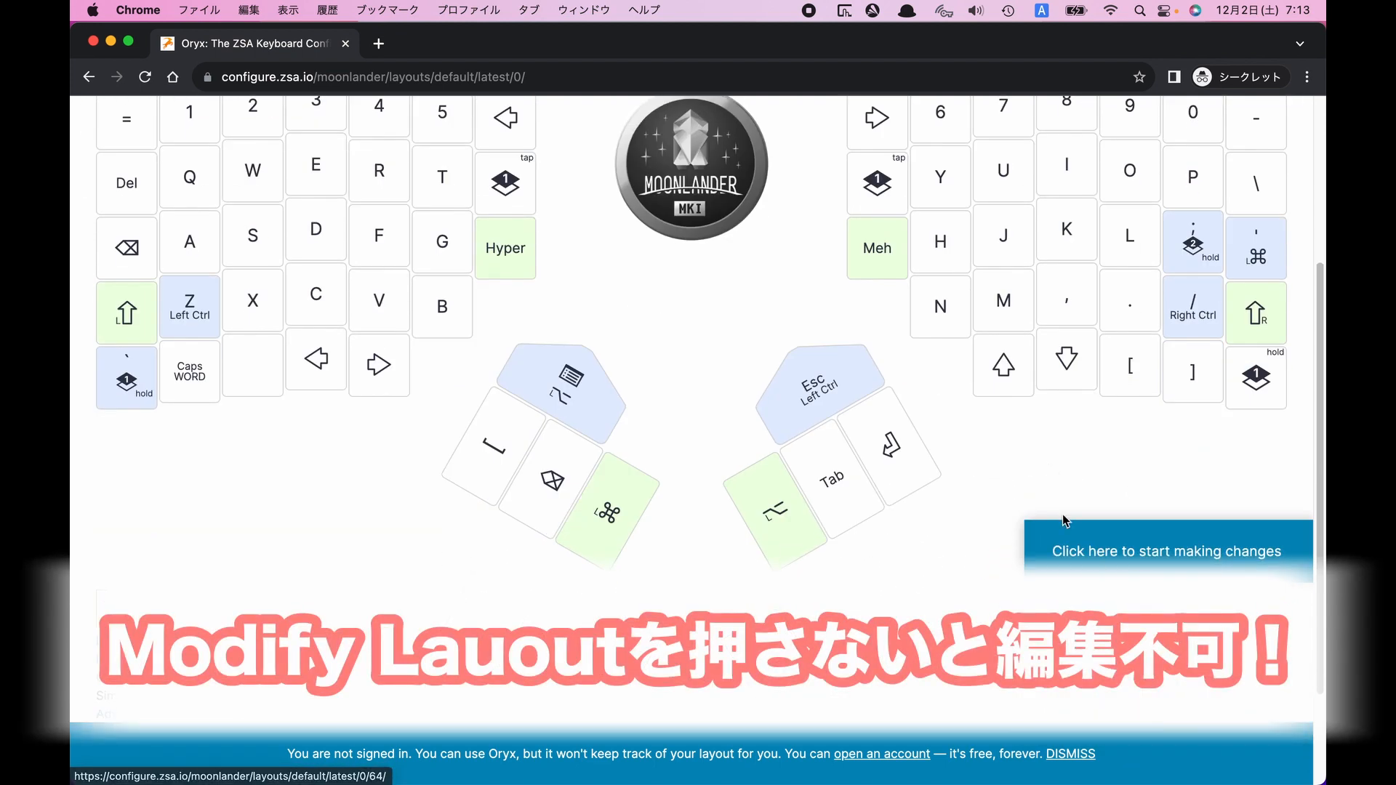
{"action": "left_click", "coordinate": [1220, 620]}
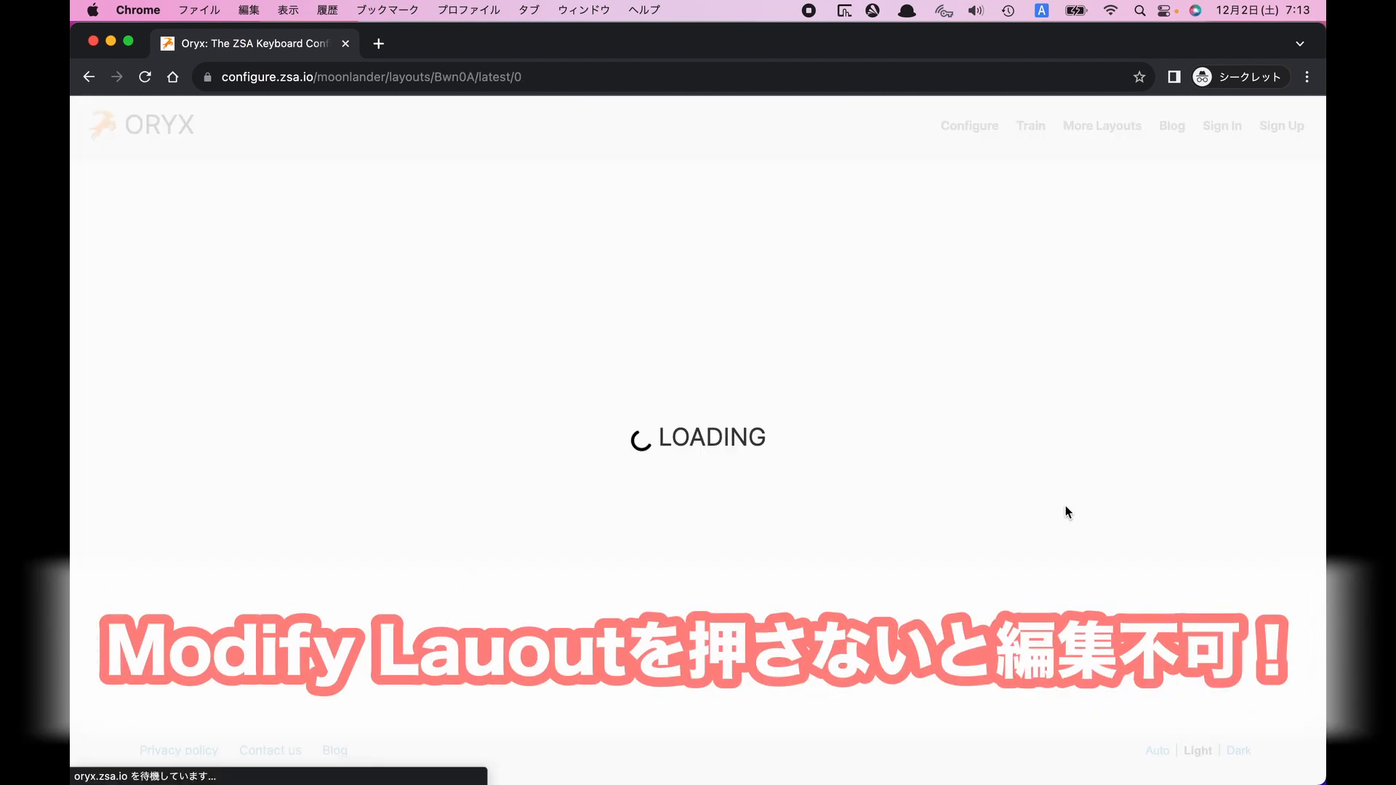
Continue the introduction past key editing and name the Moonlander layout with the suggested "Test Layout"
{"action": "scroll", "coordinate": [1045, 517], "scroll_direction": "up", "scroll_amount": 5}
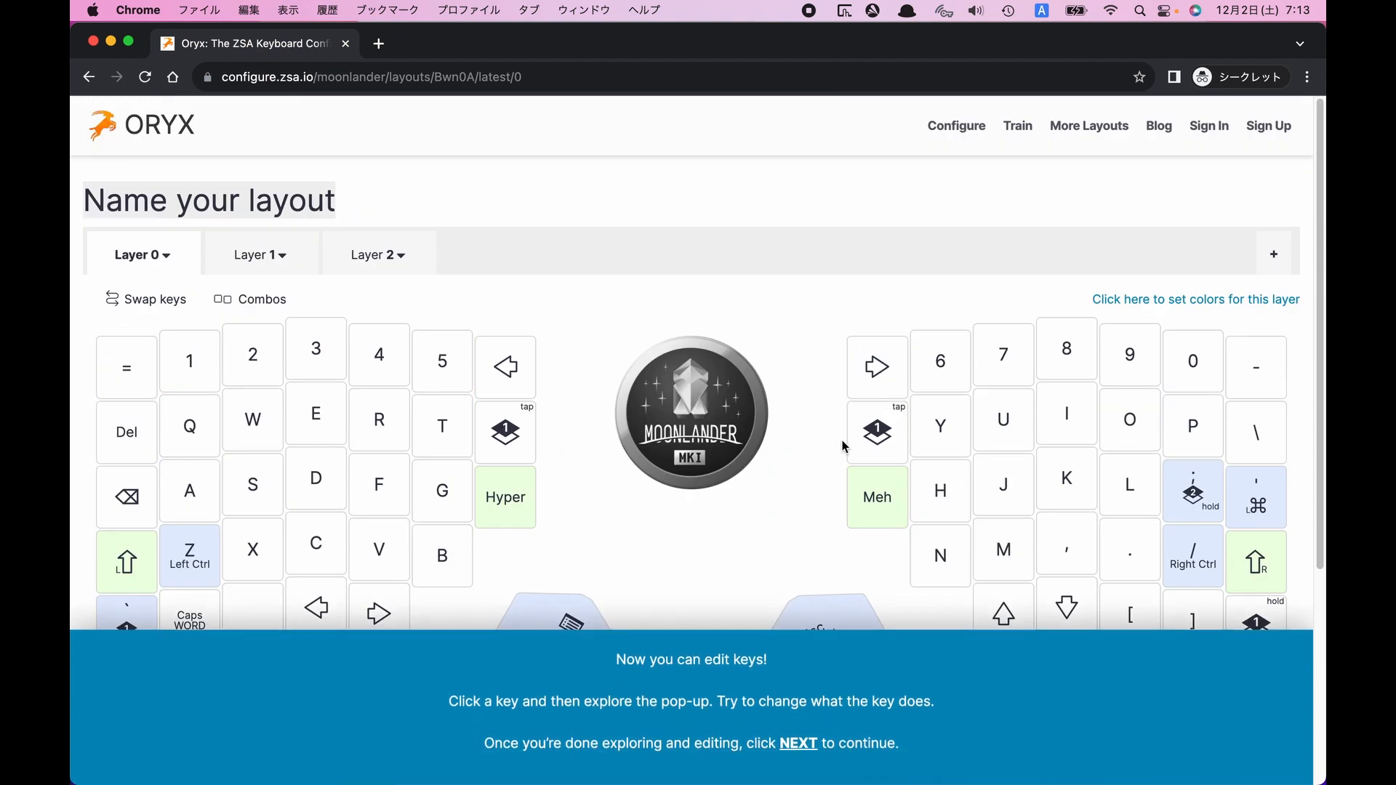
{"action": "scroll", "coordinate": [843, 446], "scroll_direction": "down", "scroll_amount": 7}
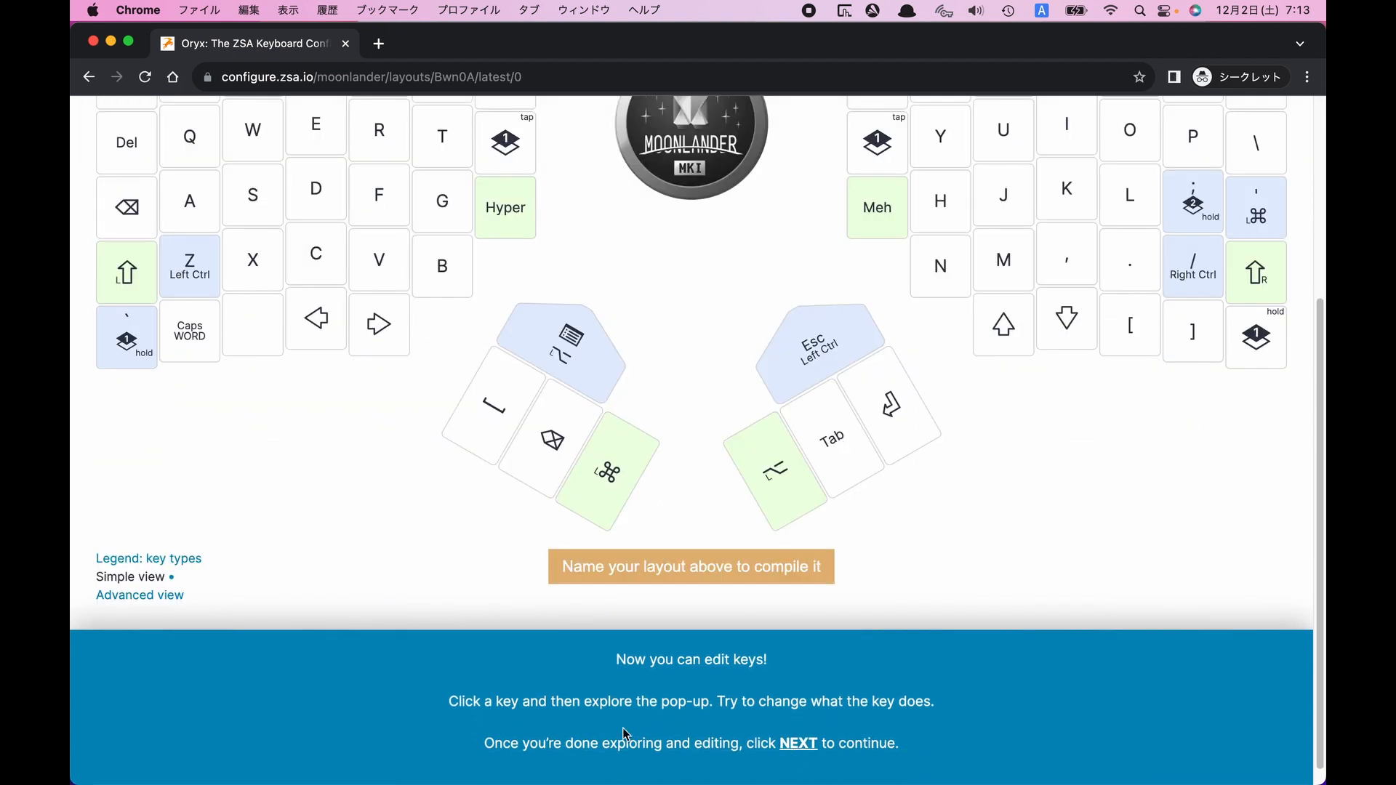
{"action": "left_click", "coordinate": [798, 744]}
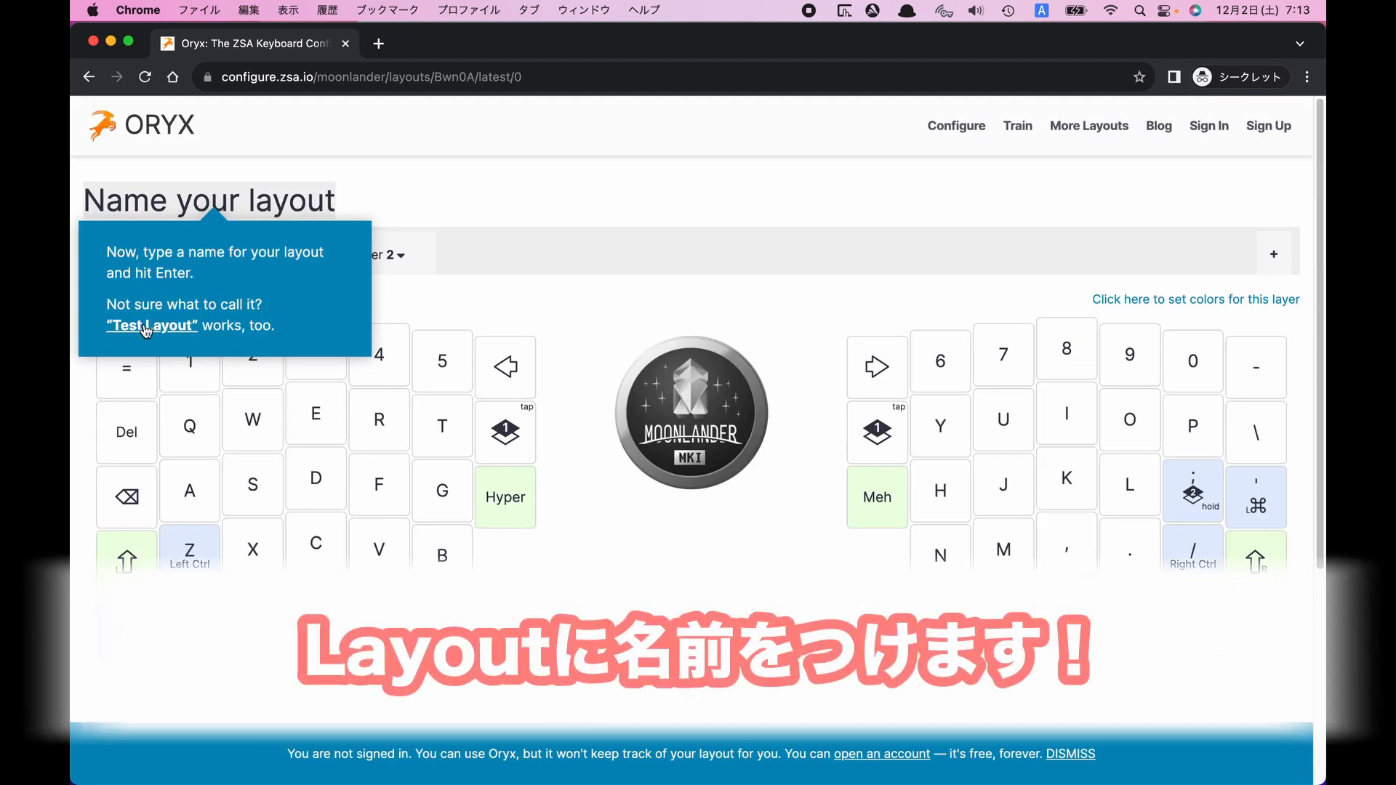
{"action": "left_click", "coordinate": [146, 327]}
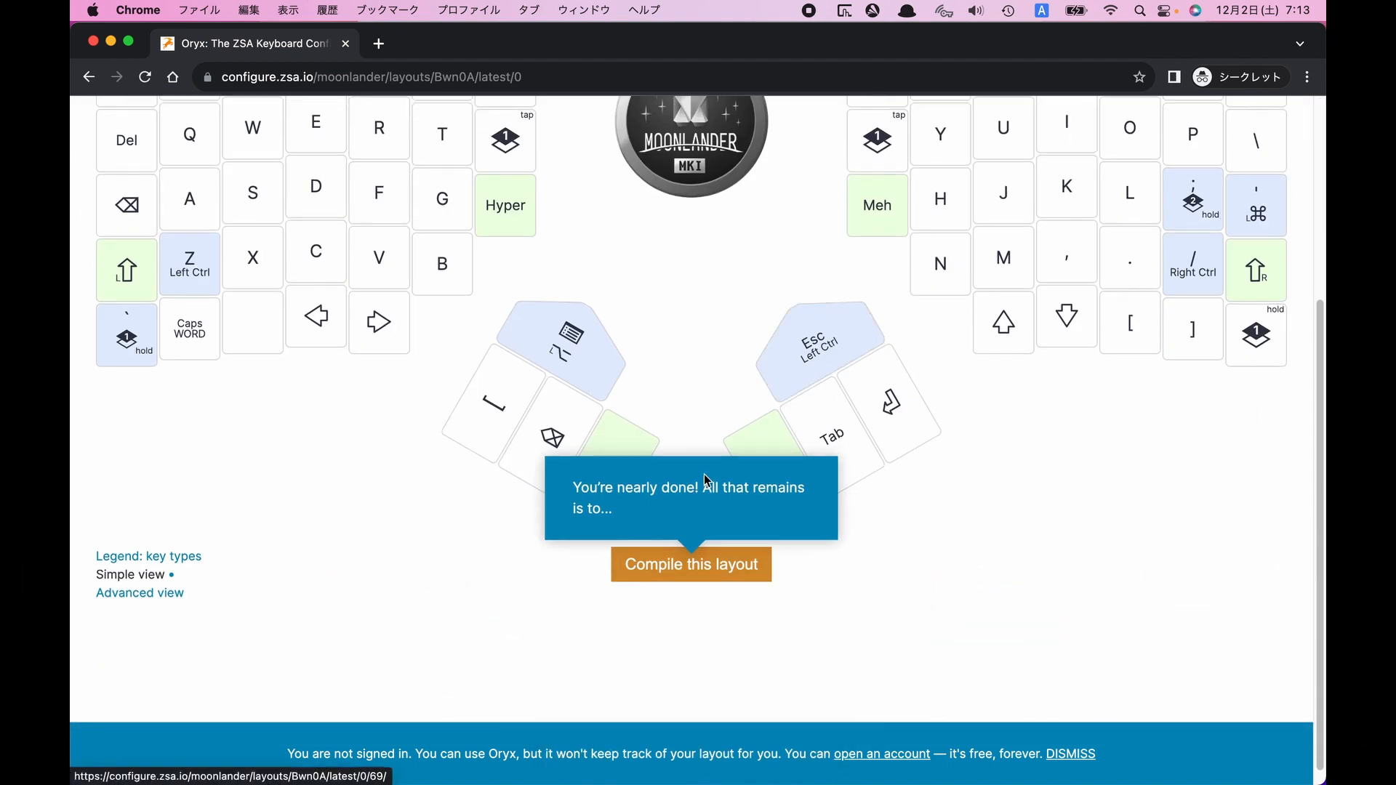
Compile the Test Layout and dismiss the introduction's closing message
{"action": "left_click", "coordinate": [688, 559]}
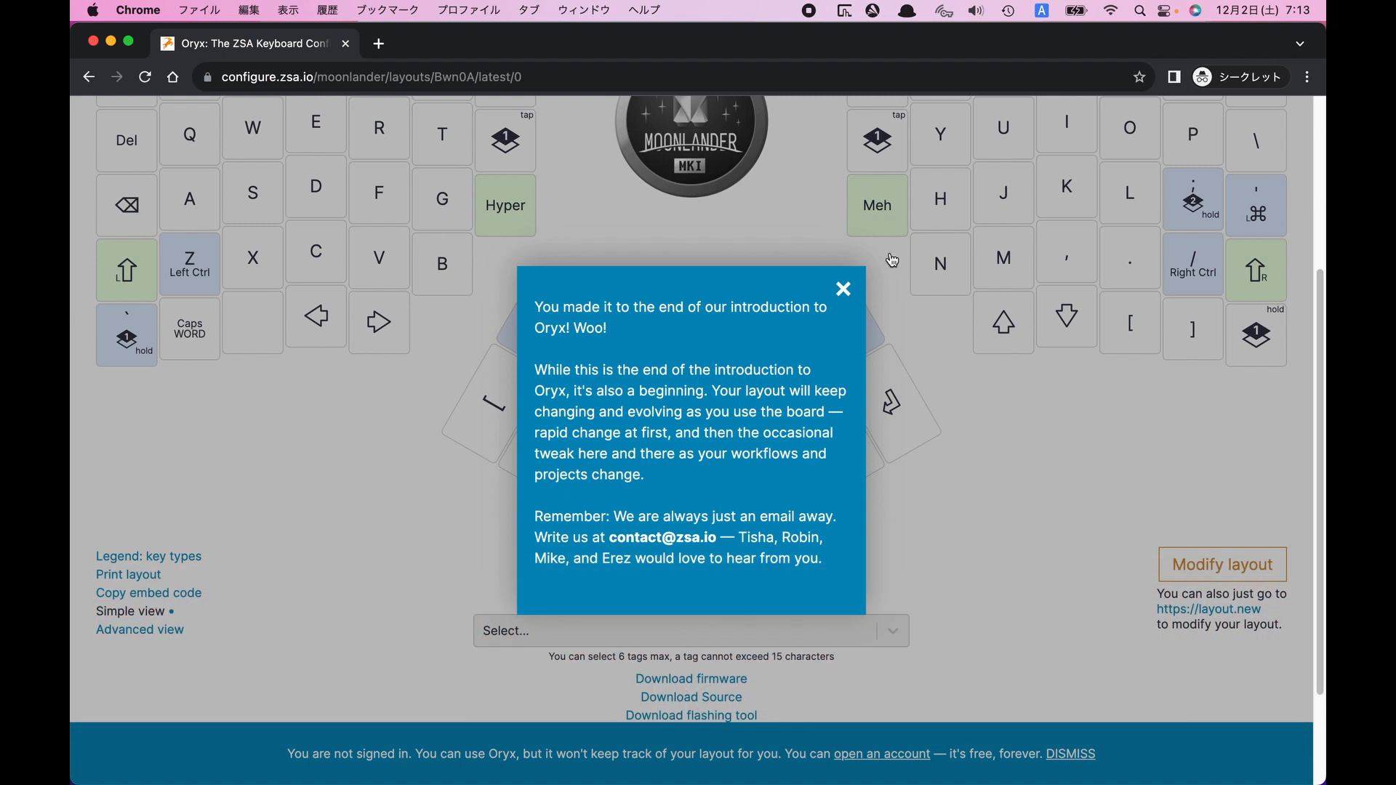
{"action": "left_click", "coordinate": [844, 290]}
{"action": "scroll", "coordinate": [898, 262], "scroll_direction": "up", "scroll_amount": 4}
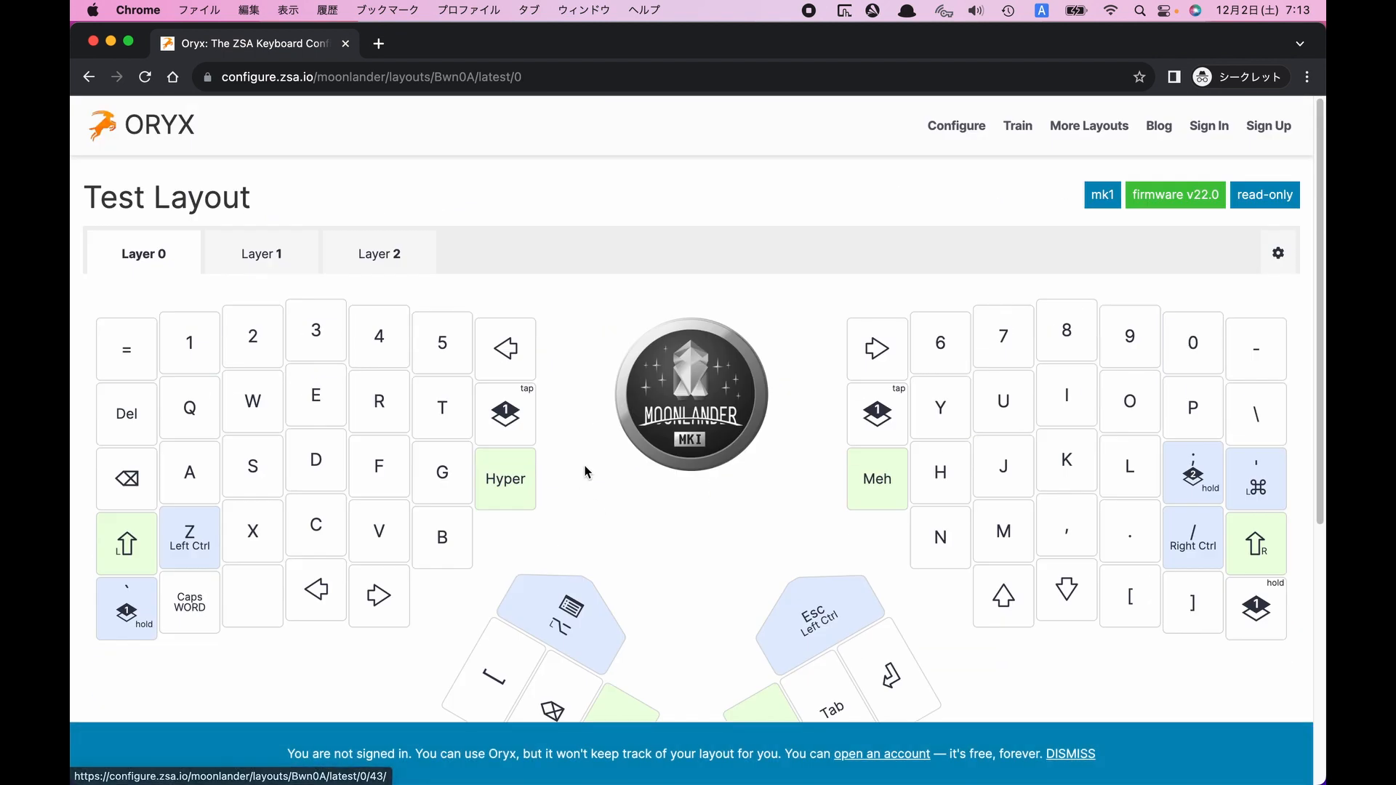
Return to the keyboard selection page and choose to configure the Voyager
{"action": "left_click", "coordinate": [953, 132]}
{"action": "scroll", "coordinate": [680, 539], "scroll_direction": "down", "scroll_amount": 6}
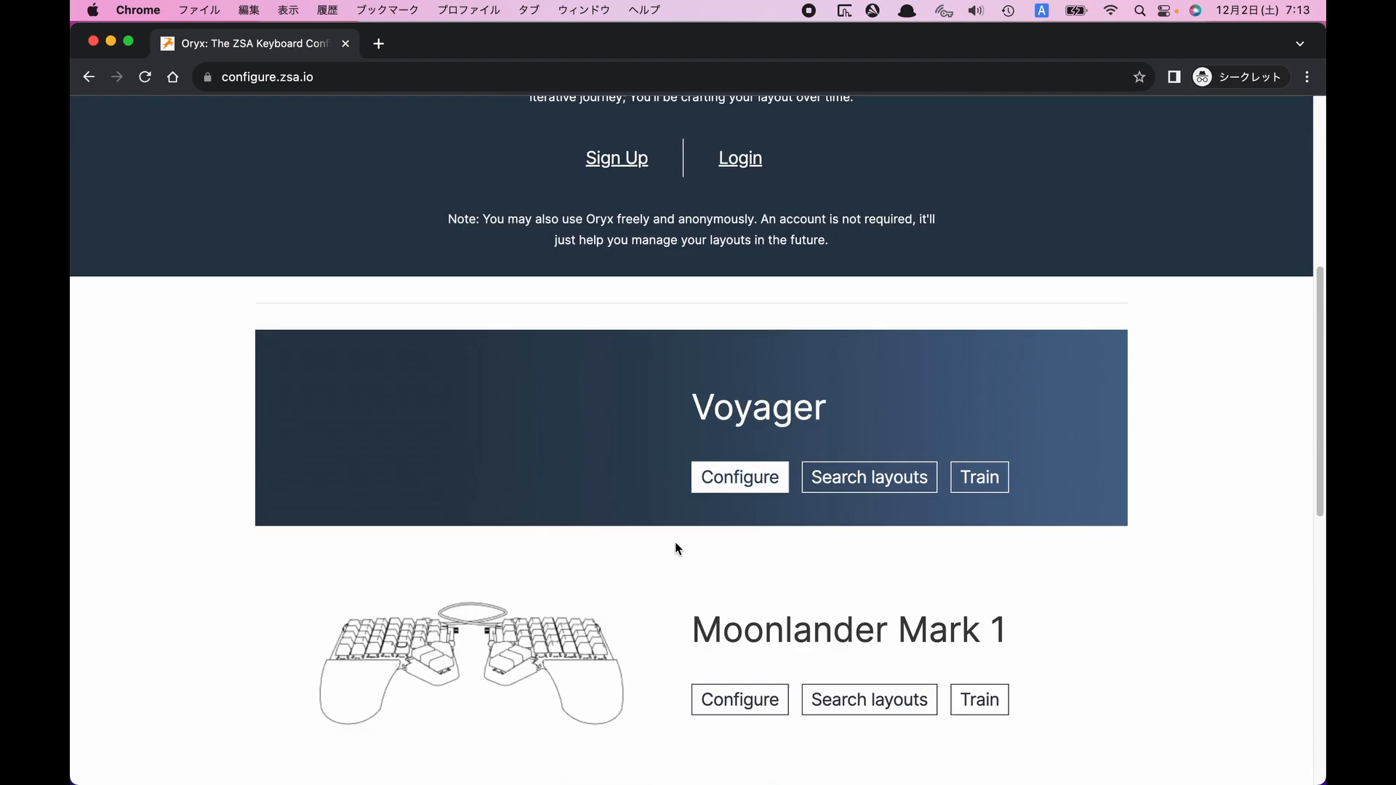
{"action": "scroll", "coordinate": [655, 513], "scroll_direction": "up", "scroll_amount": 1}
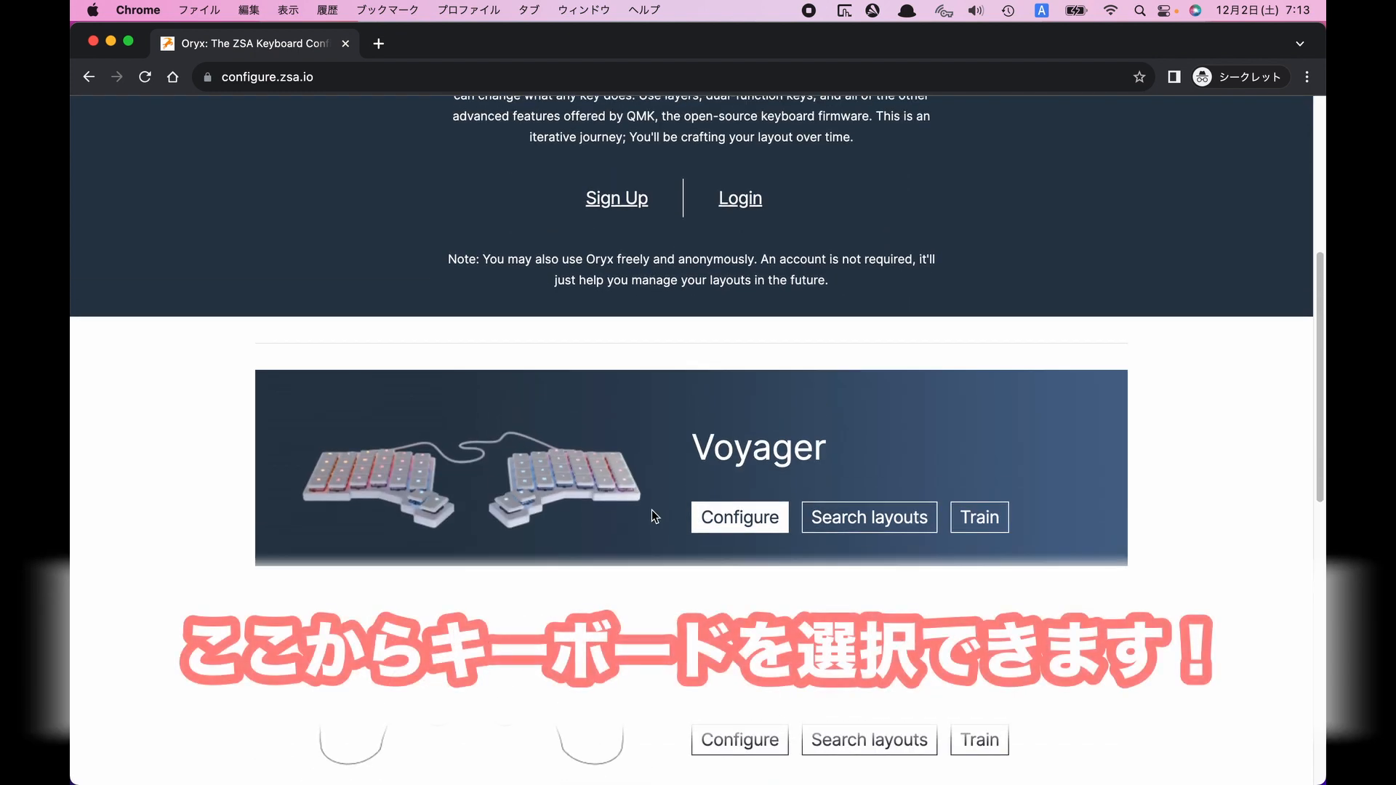
{"action": "left_click", "coordinate": [738, 517]}
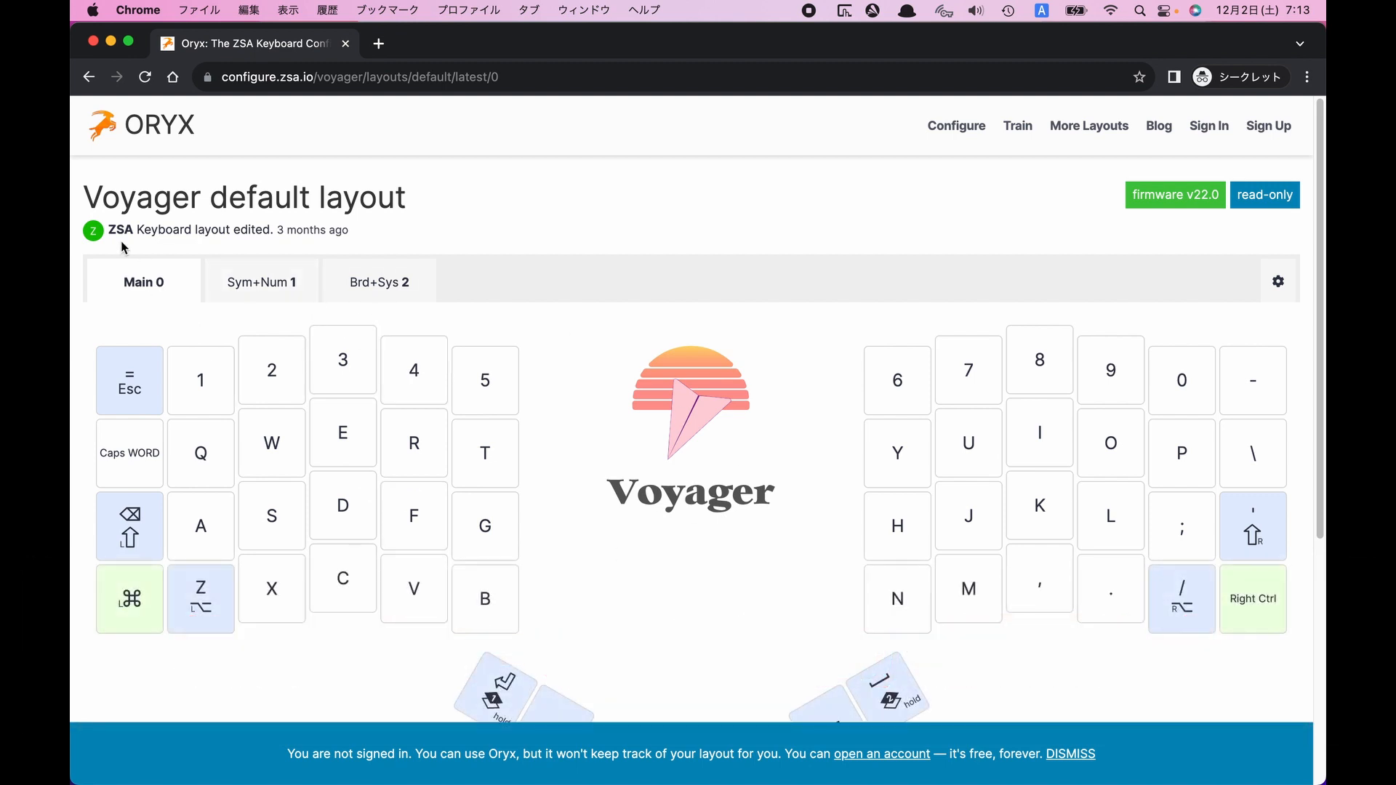
Look over the Voyager default layout's Main layer and check what individual right-hand keys do when tapped
{"action": "scroll", "coordinate": [739, 476], "scroll_direction": "down", "scroll_amount": 2}
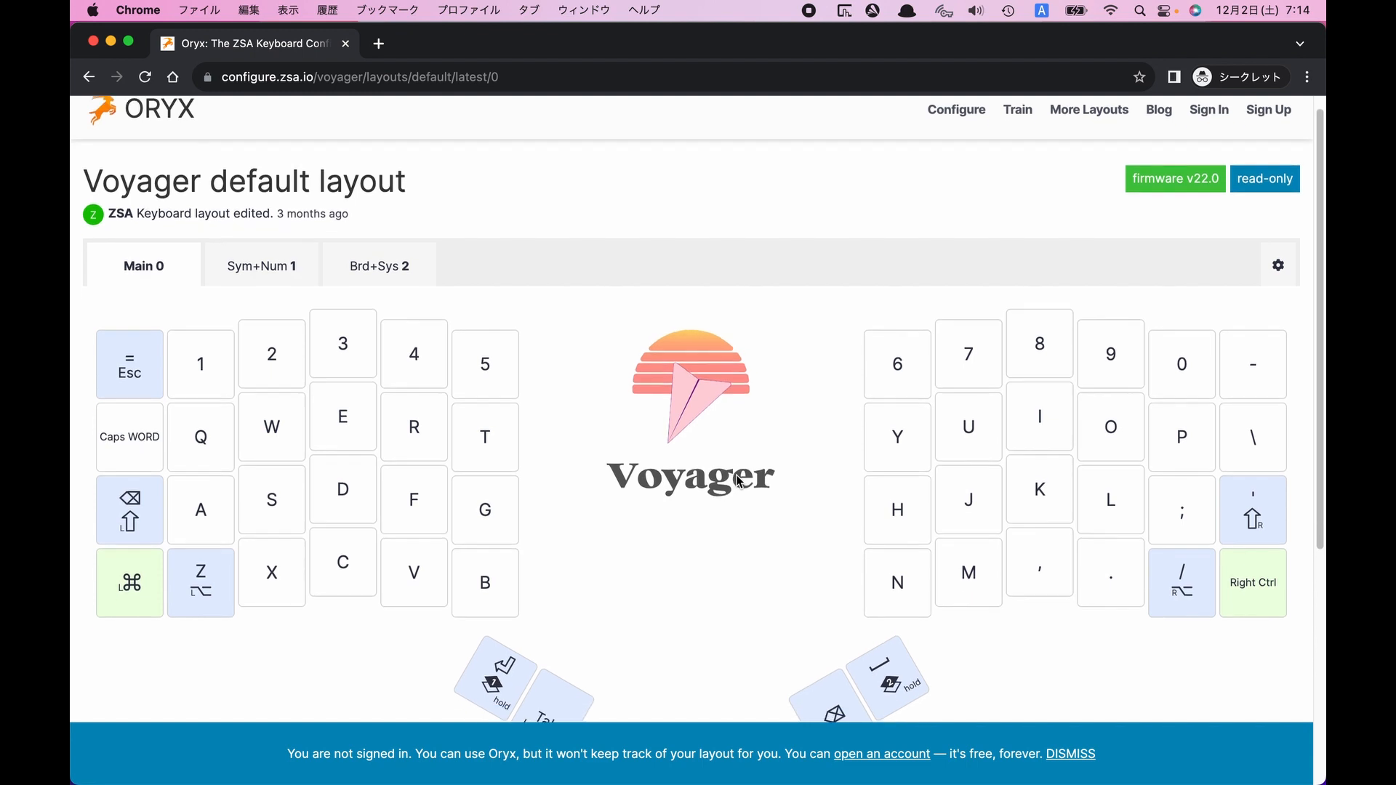
{"action": "scroll", "coordinate": [739, 480], "scroll_direction": "down", "scroll_amount": 5}
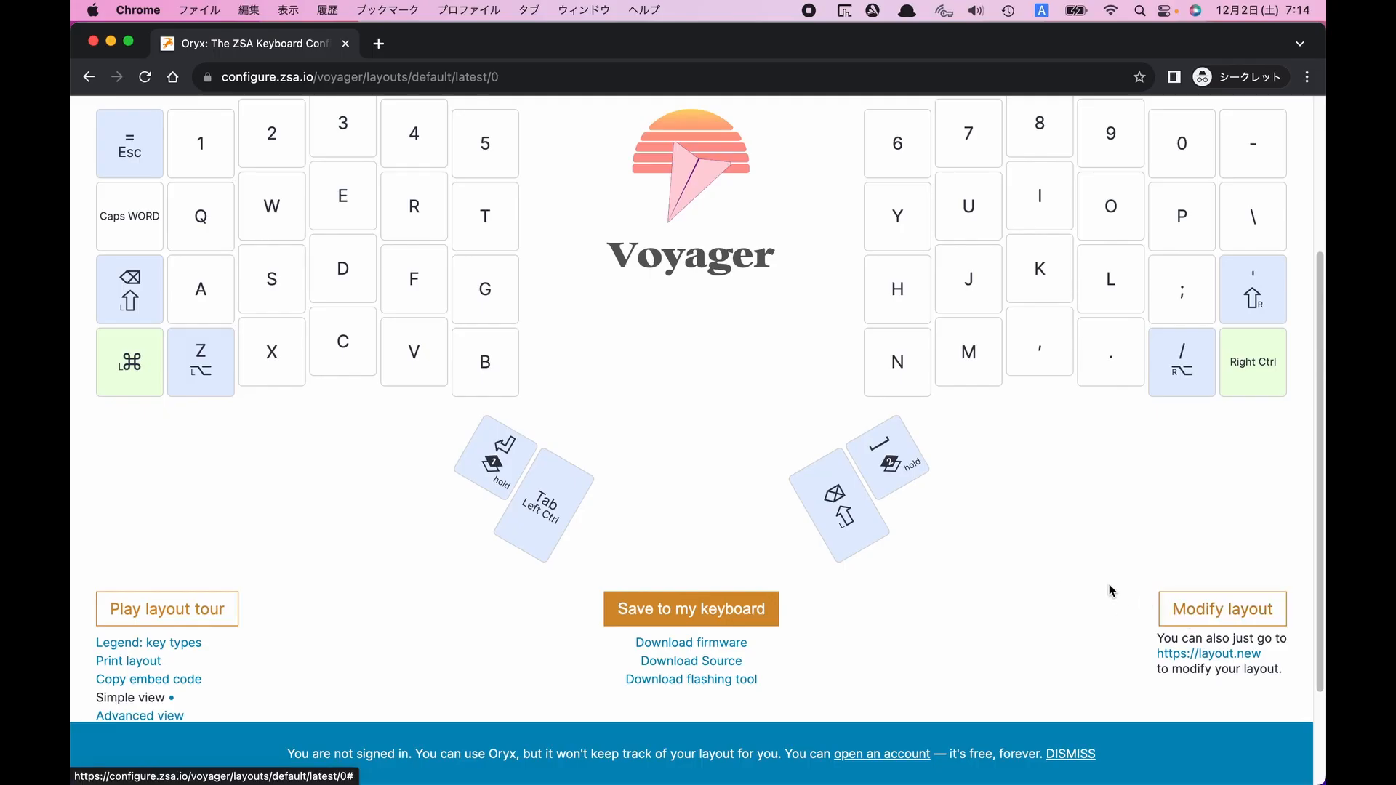
{"action": "scroll", "coordinate": [1110, 584], "scroll_direction": "up", "scroll_amount": 1}
{"action": "scroll", "coordinate": [1168, 606], "scroll_direction": "up", "scroll_amount": 3}
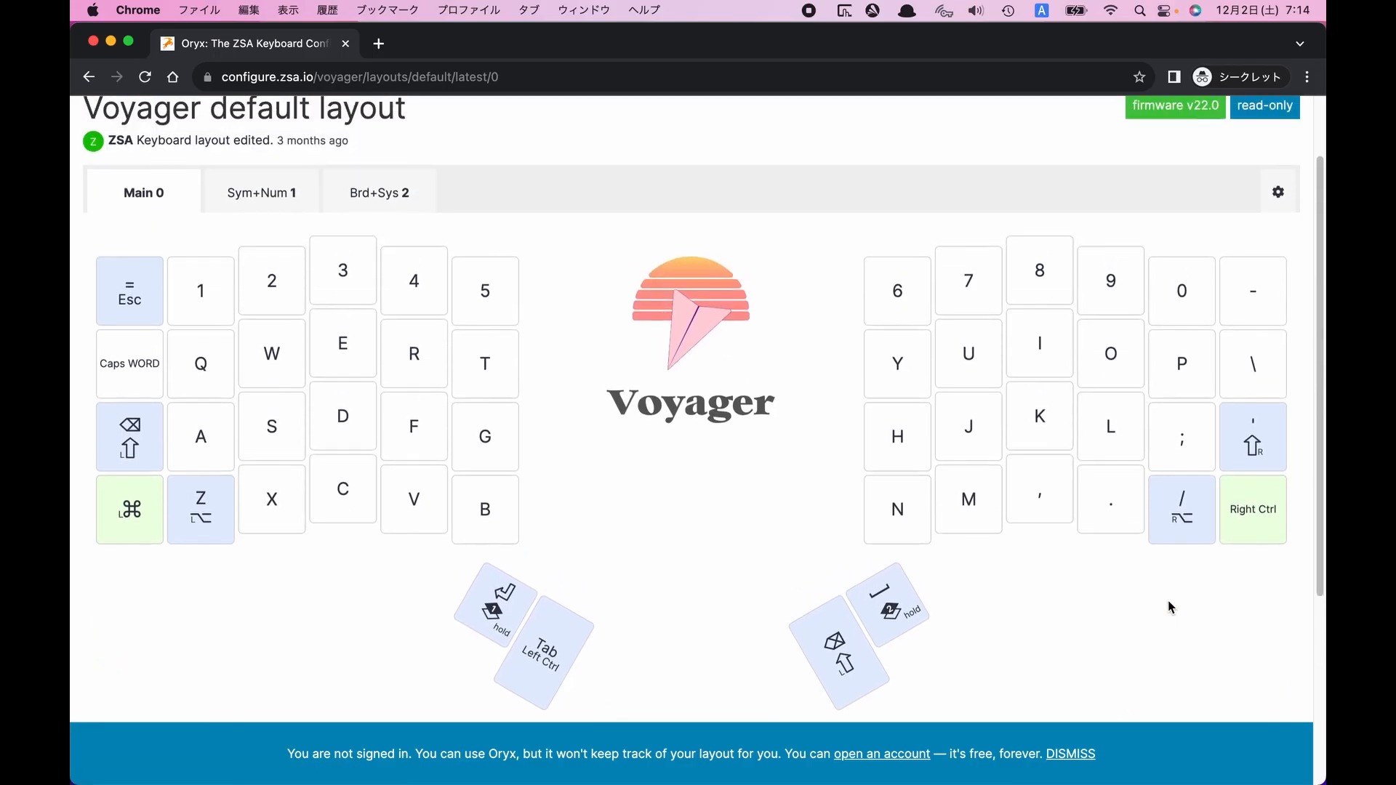
{"action": "scroll", "coordinate": [1185, 585], "scroll_direction": "down", "scroll_amount": 6}
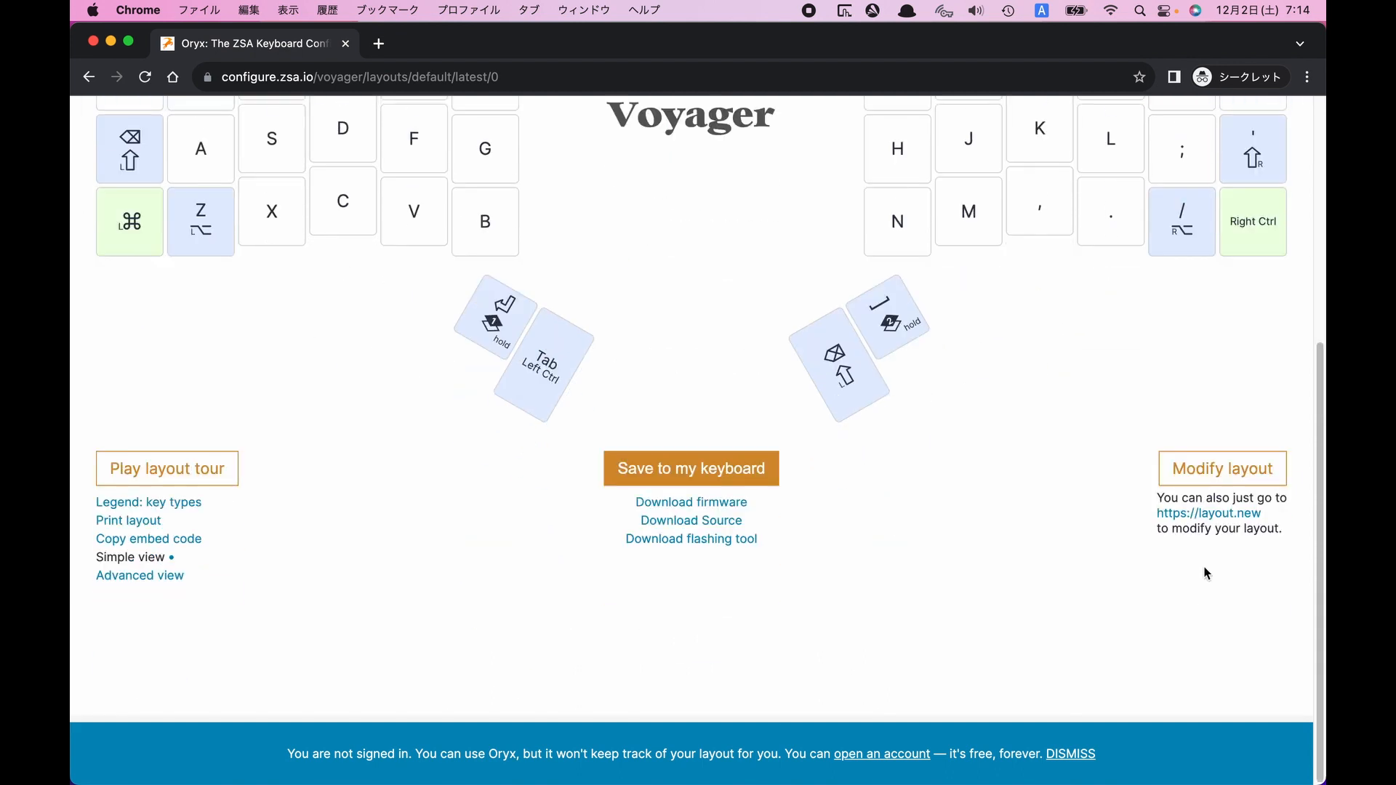
{"action": "left_click", "coordinate": [1226, 477]}
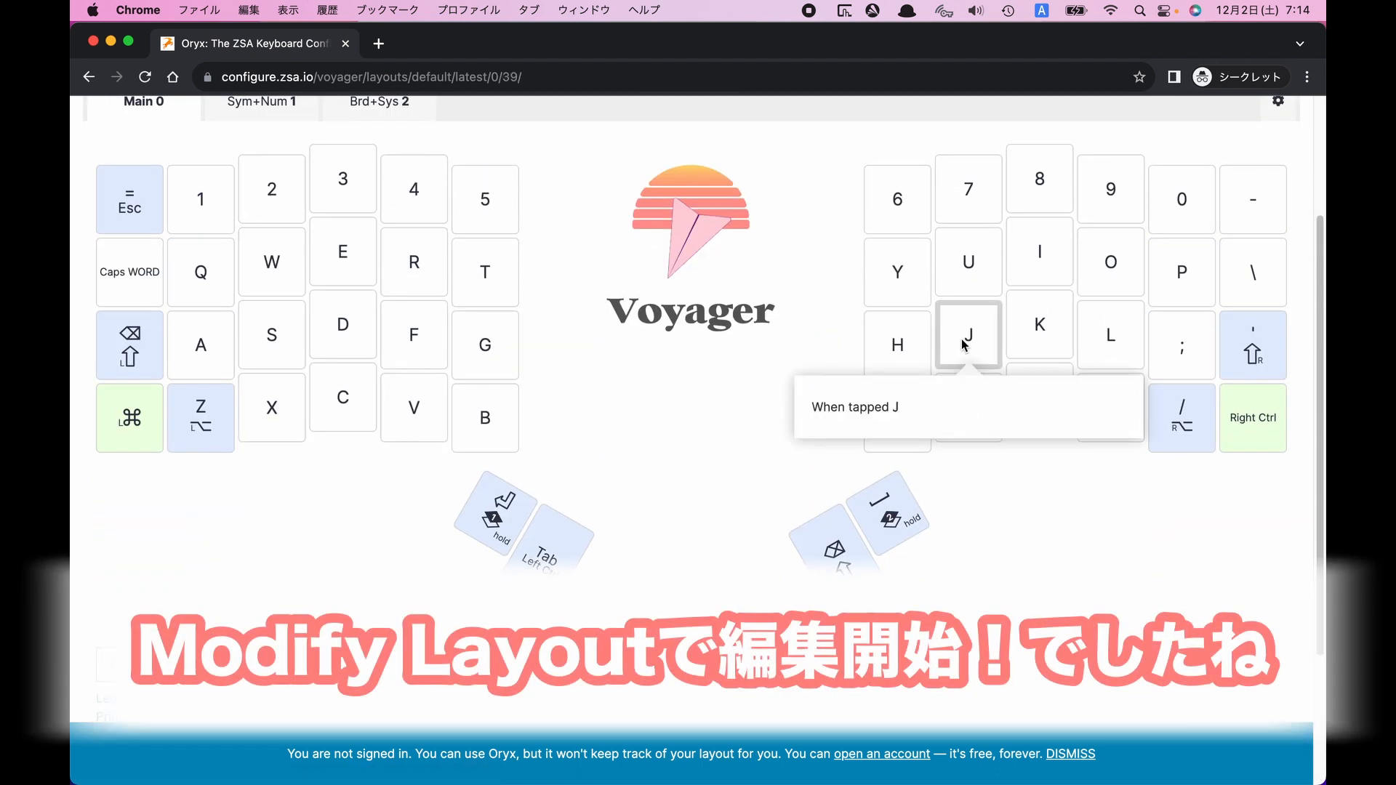
{"action": "left_click", "coordinate": [999, 509]}
{"action": "left_click", "coordinate": [965, 422]}
{"action": "left_click", "coordinate": [1013, 546]}
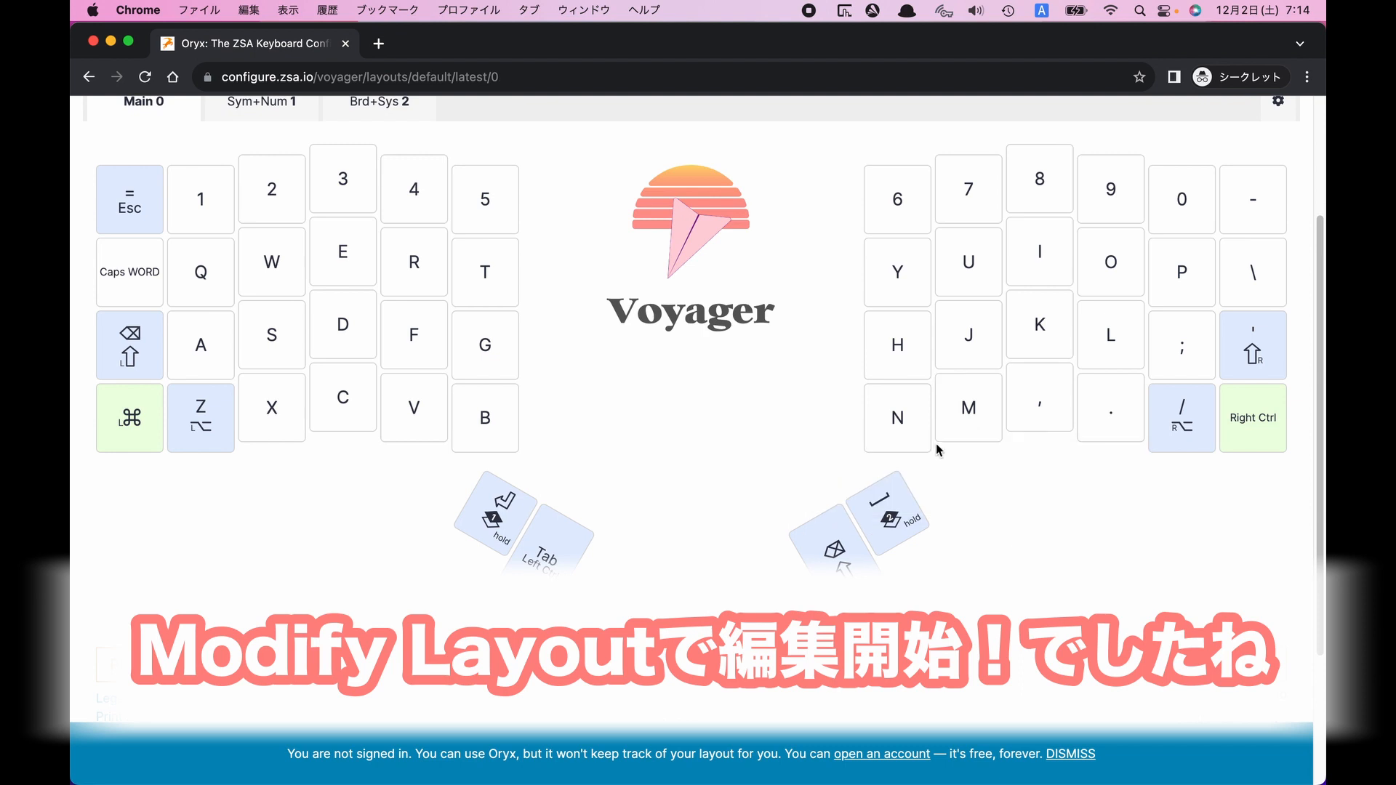
{"action": "left_click", "coordinate": [918, 435]}
{"action": "left_click", "coordinate": [1028, 560]}
Start modifying the Voyager default layout and name the editable copy "test"
{"action": "left_click", "coordinate": [1186, 665]}
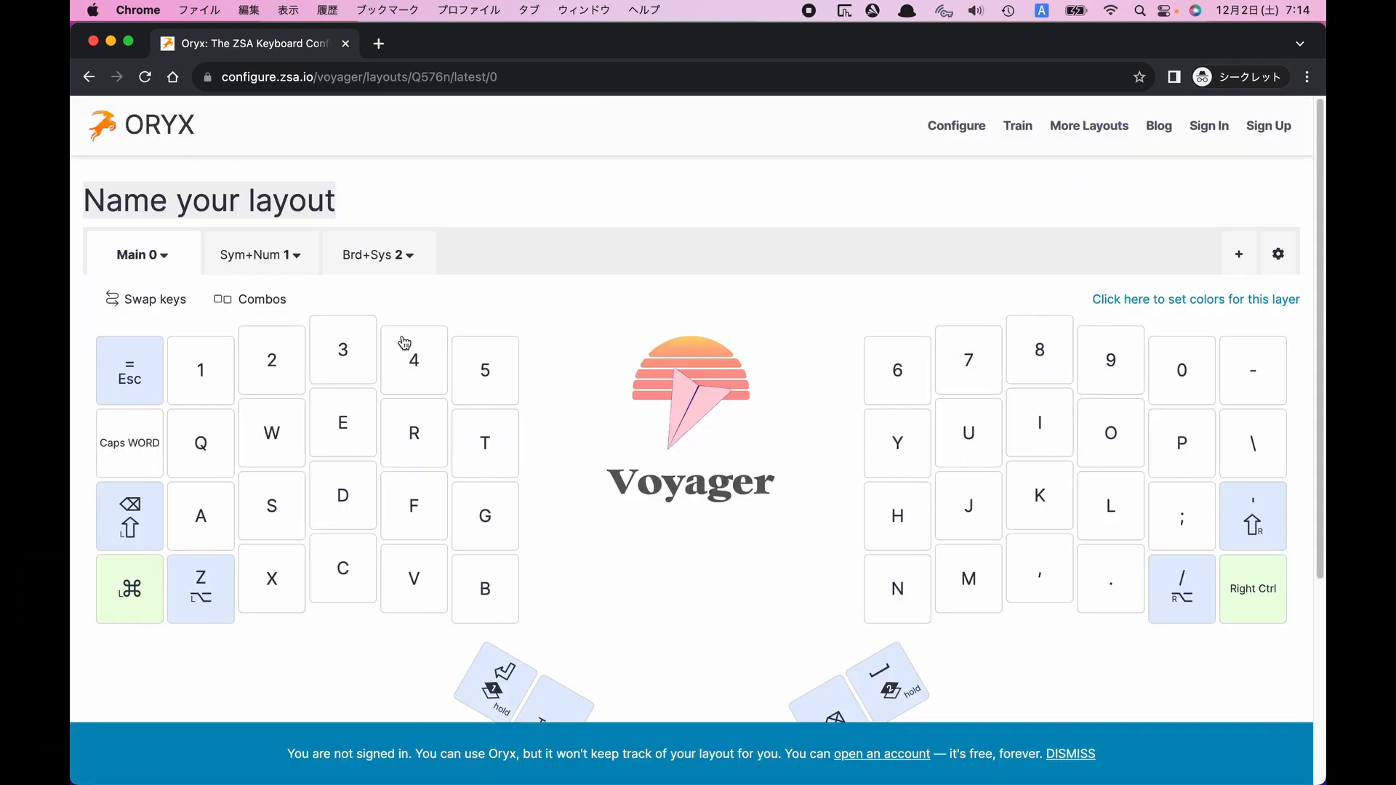
{"action": "left_click", "coordinate": [195, 202]}
{"action": "triple_click", "coordinate": [256, 200]}
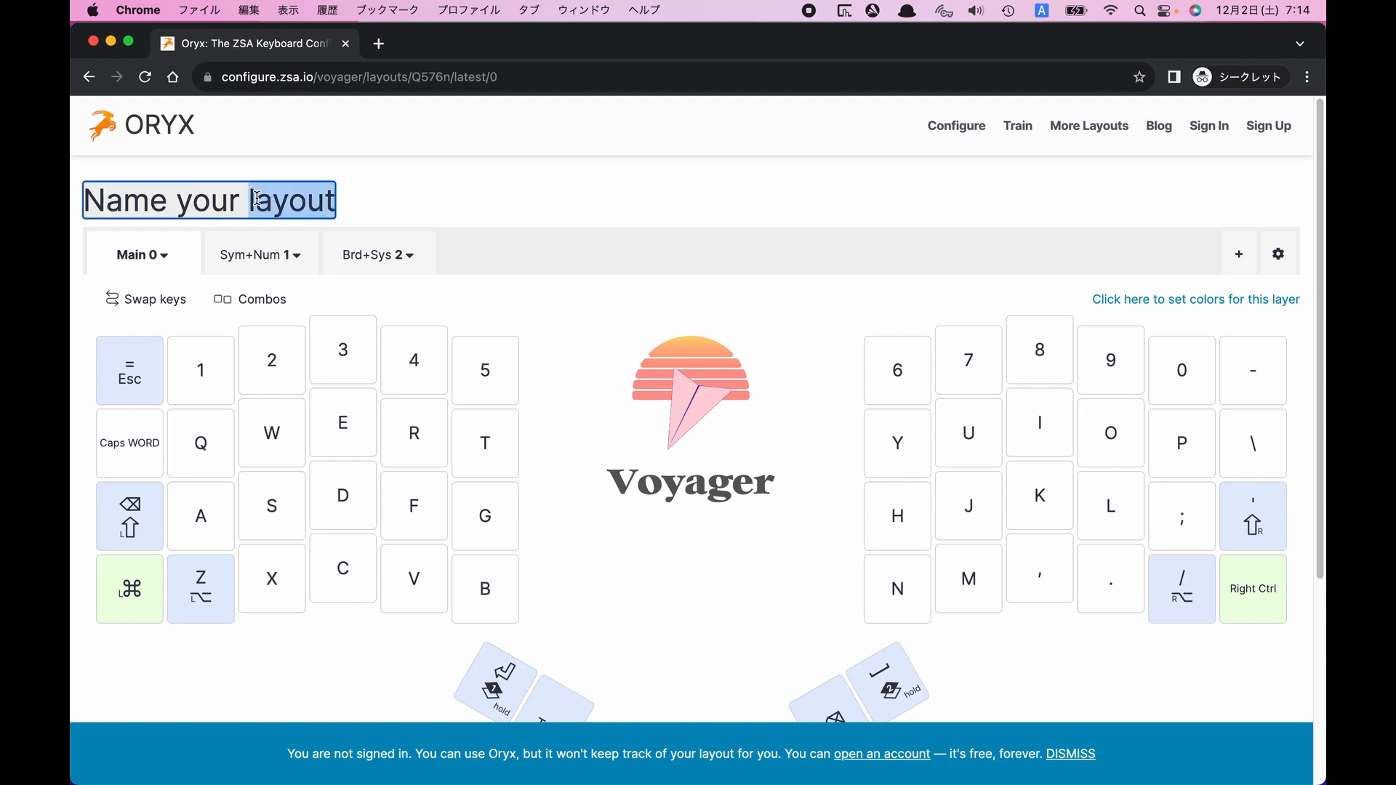
{"action": "type", "text": "test"}
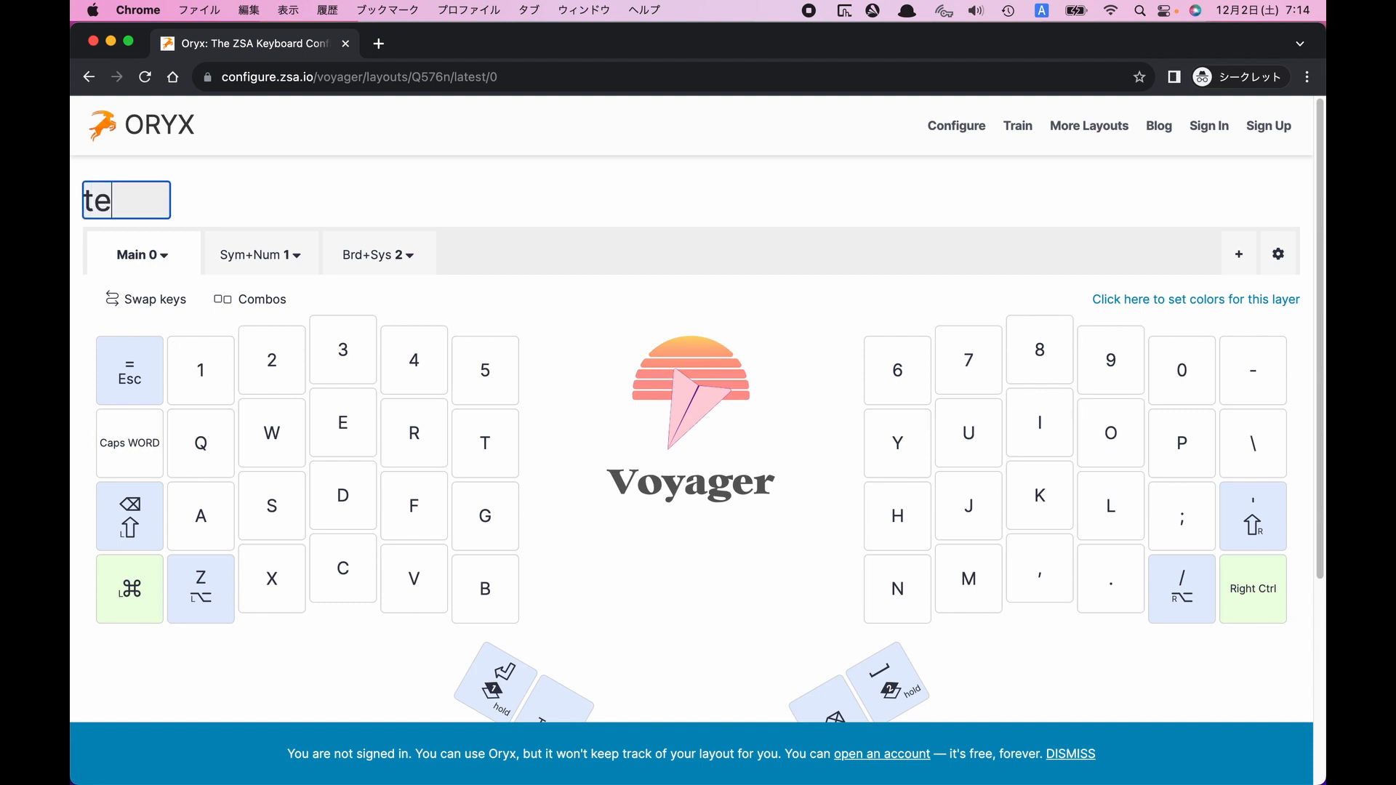
{"action": "left_click", "coordinate": [536, 191]}
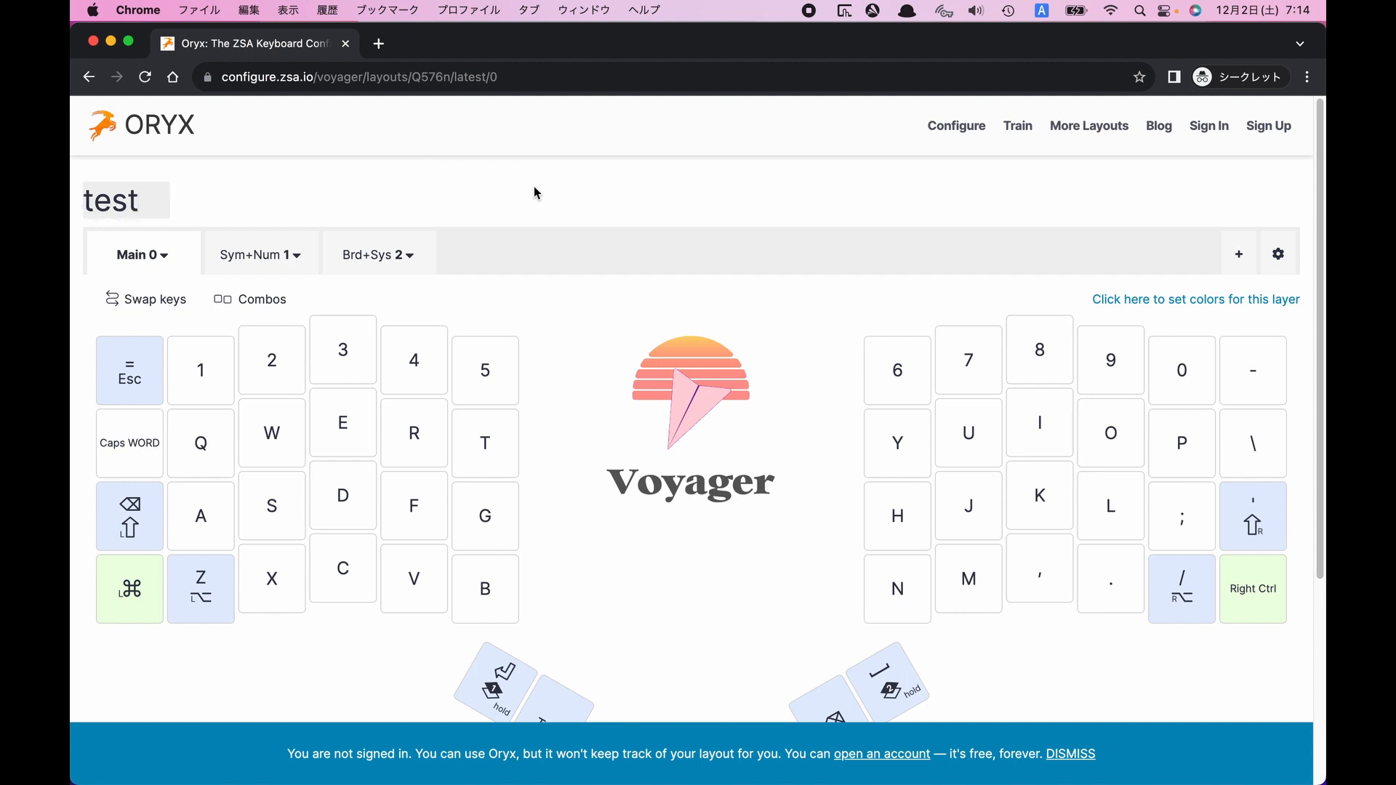
Add a new blank layer to the test layout and switch back to the Main layer
{"action": "scroll", "coordinate": [582, 290], "scroll_direction": "down", "scroll_amount": 3}
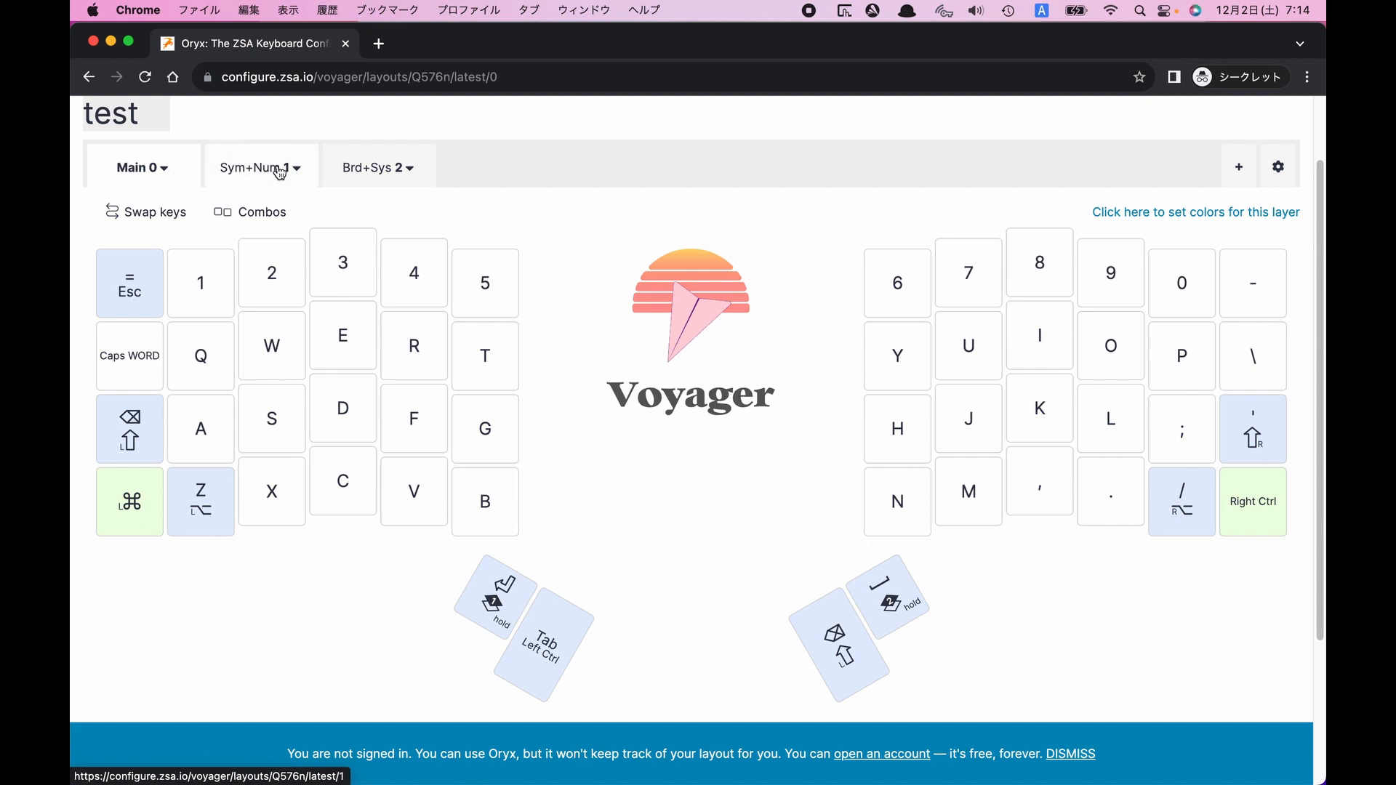
{"action": "left_click", "coordinate": [1241, 174]}
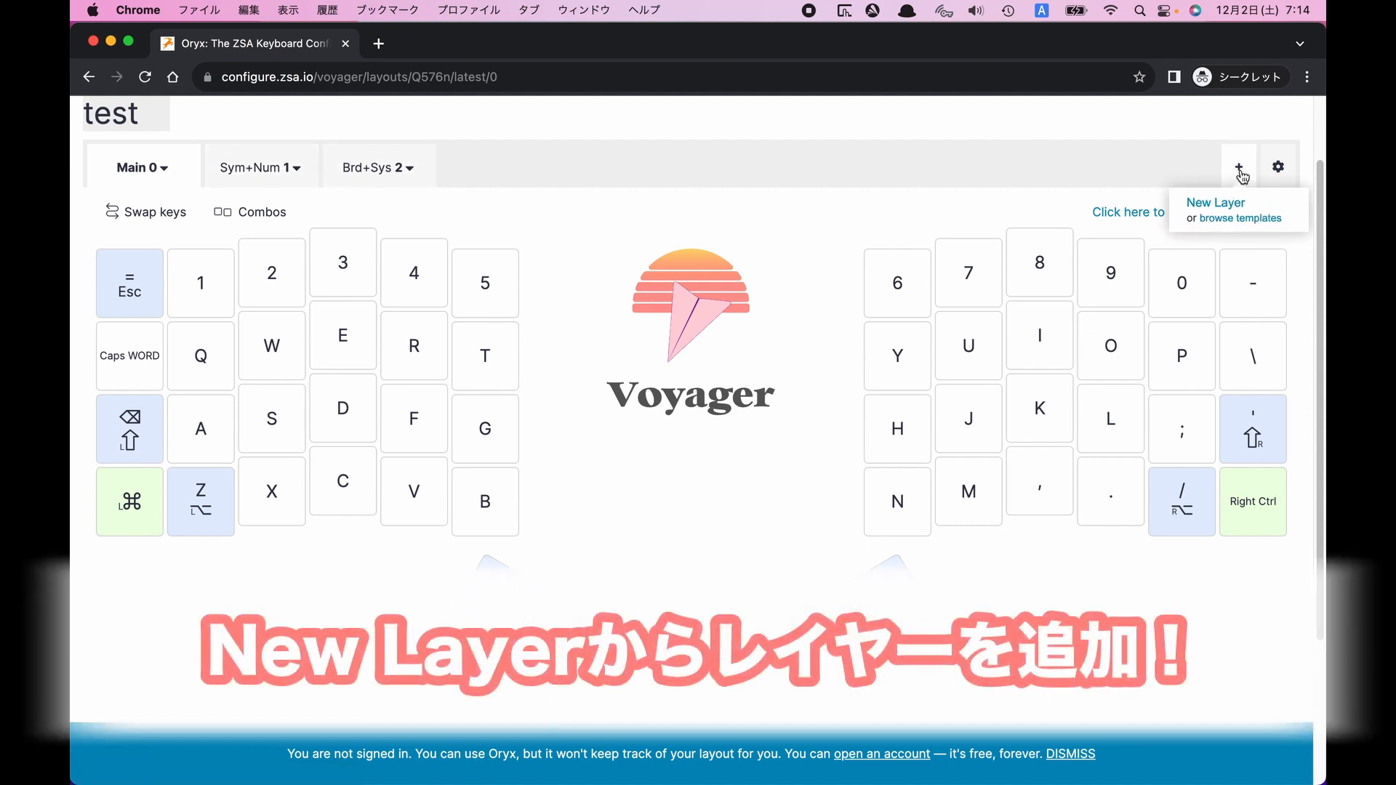
{"action": "left_click", "coordinate": [1226, 210]}
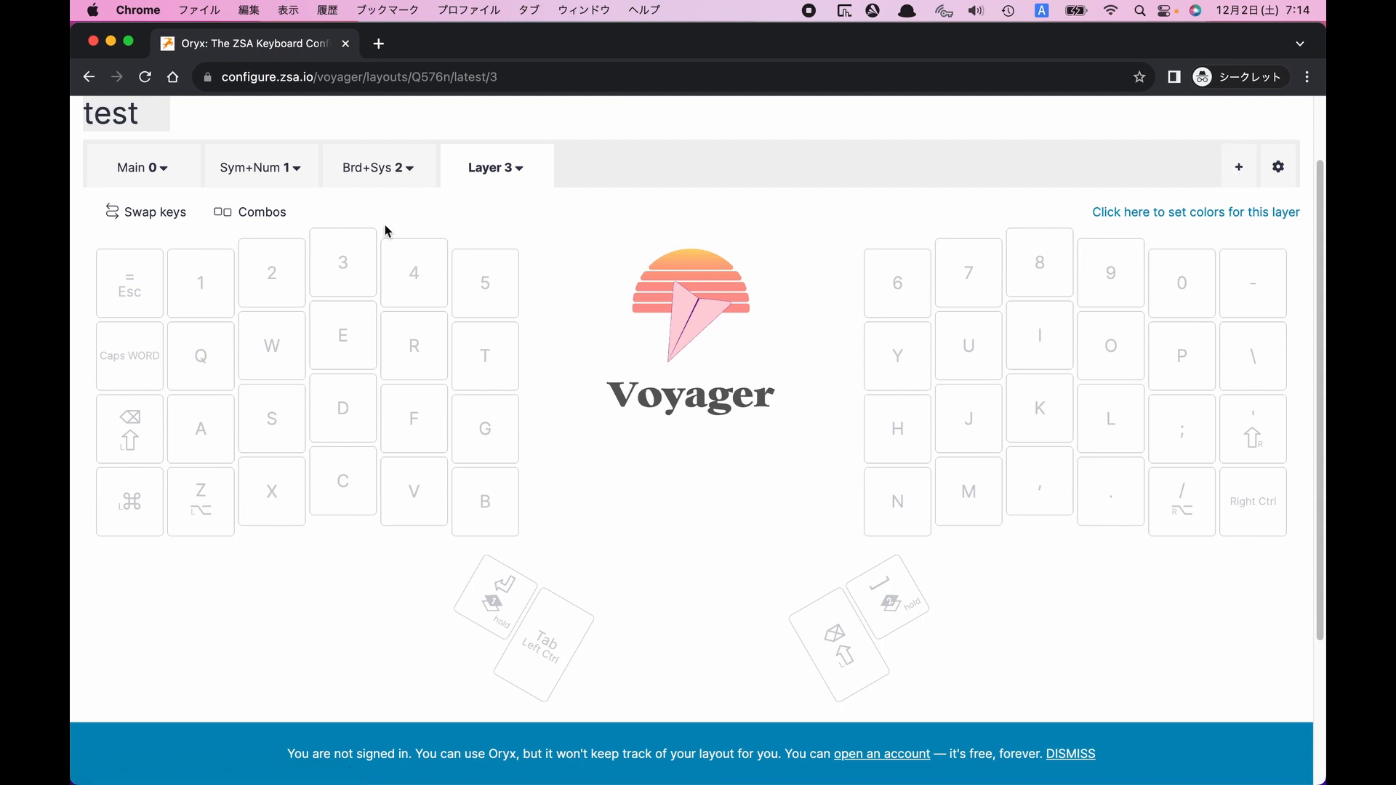
{"action": "left_click", "coordinate": [154, 179]}
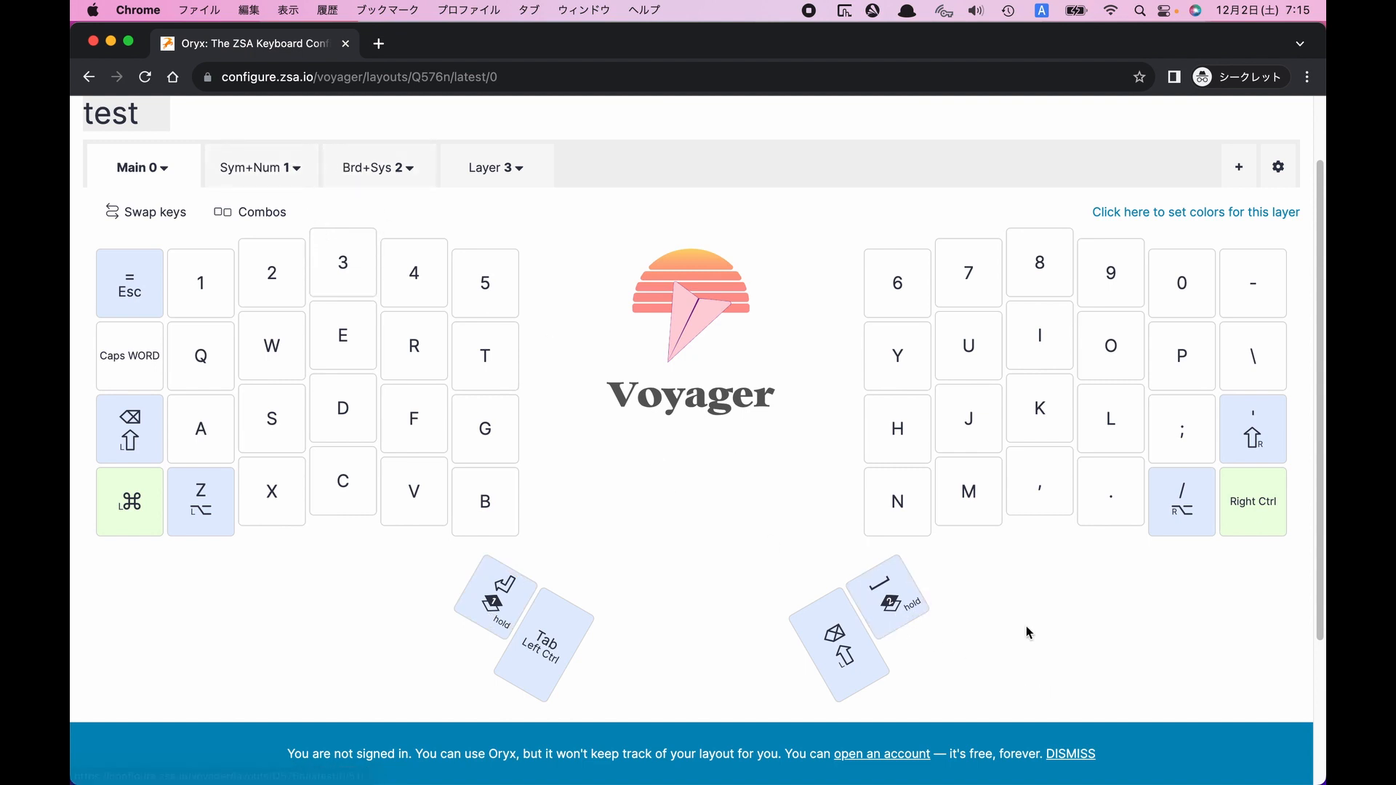
Check the tapped and held actions of the Enter and Space thumb keys on the Main layer
{"action": "left_click", "coordinate": [502, 614]}
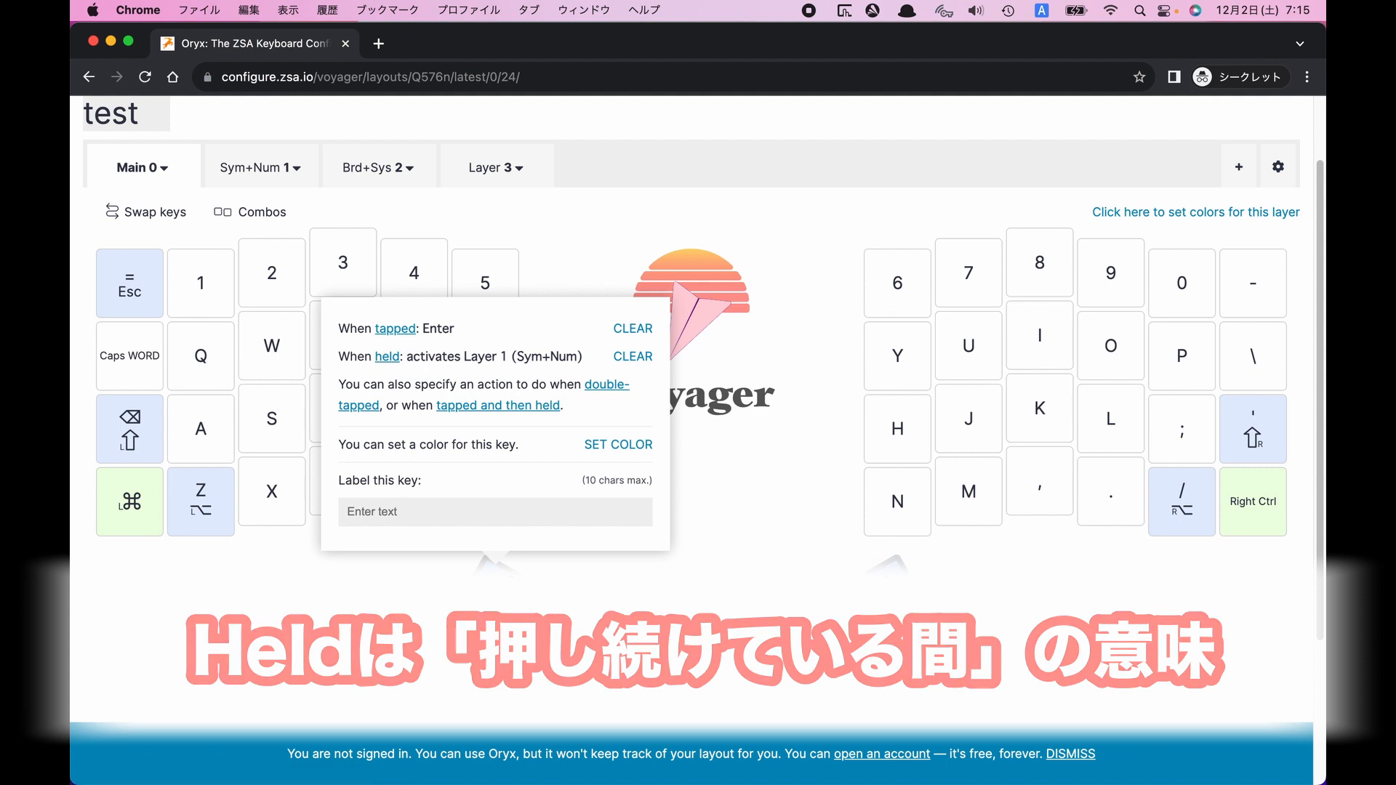
{"action": "left_click", "coordinate": [904, 614]}
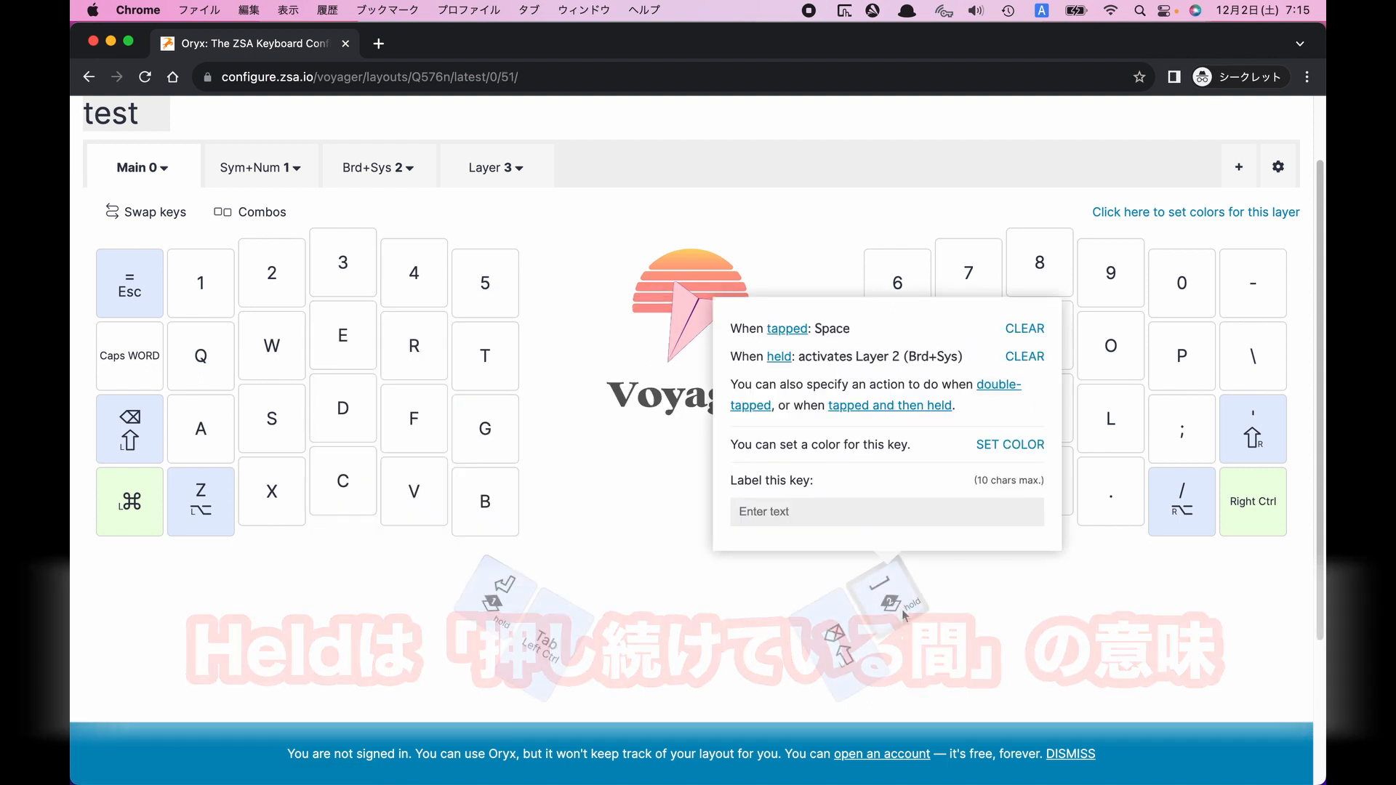
{"action": "left_click", "coordinate": [634, 249]}
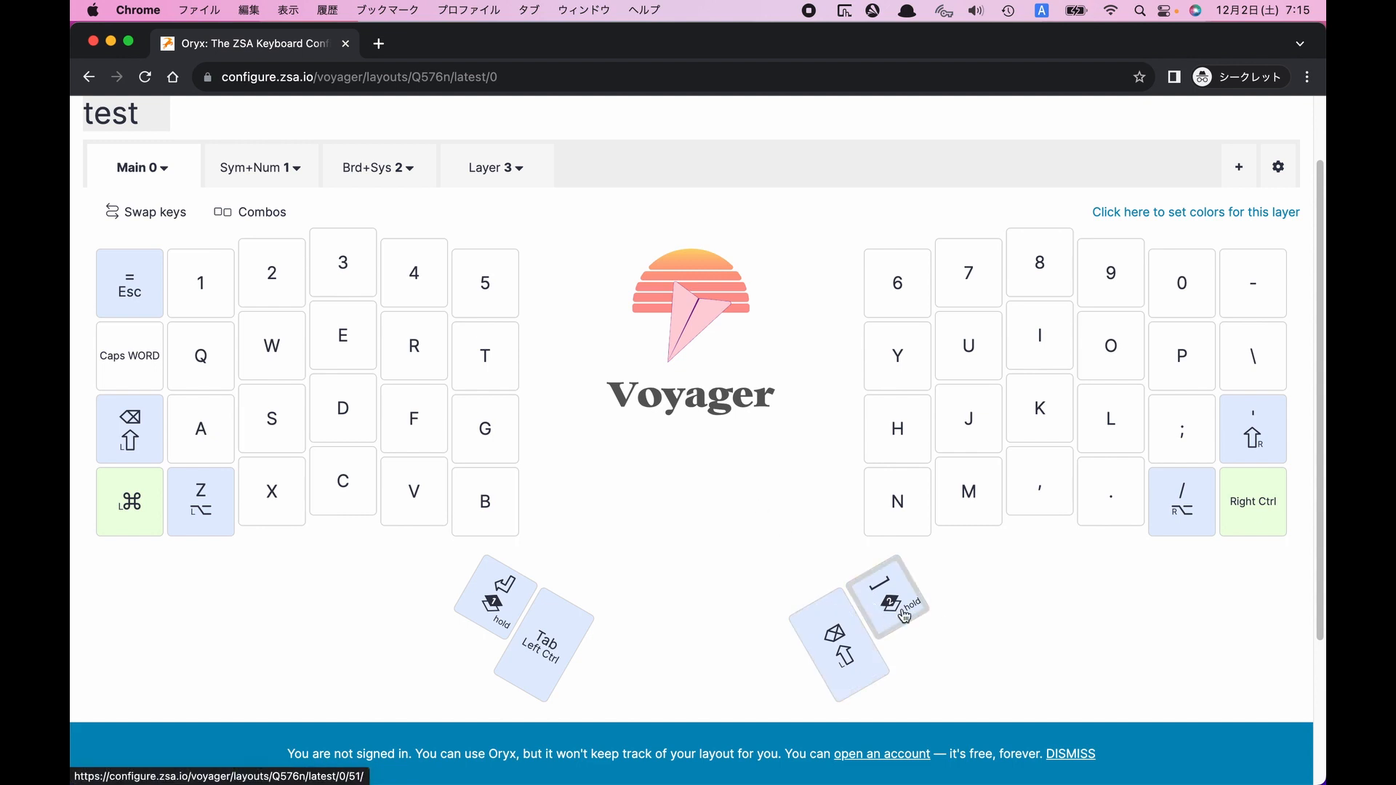
Look over the keys on the Brd+Sys and Sym+Num layers, returning to the Main layer after each
{"action": "left_click", "coordinate": [348, 174]}
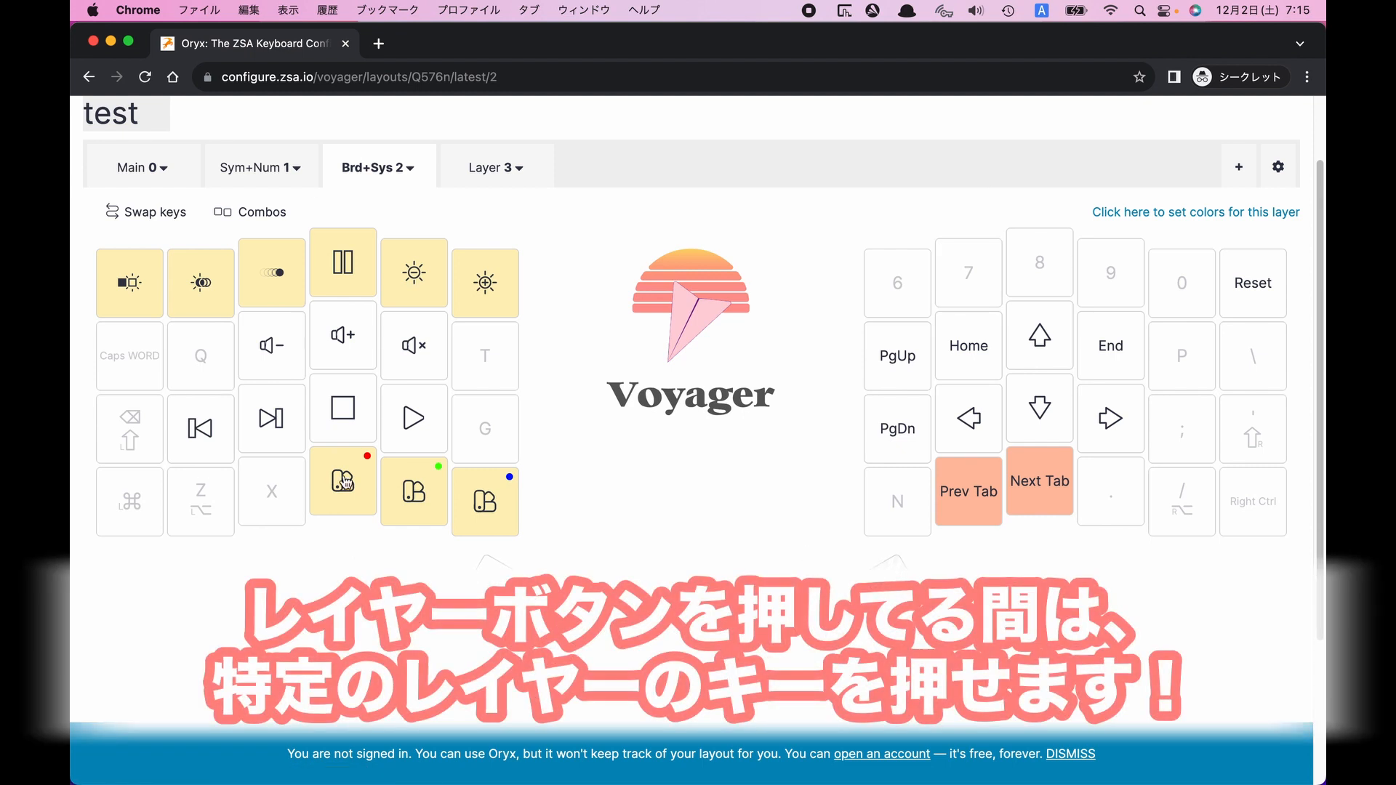
{"action": "left_click", "coordinate": [148, 174]}
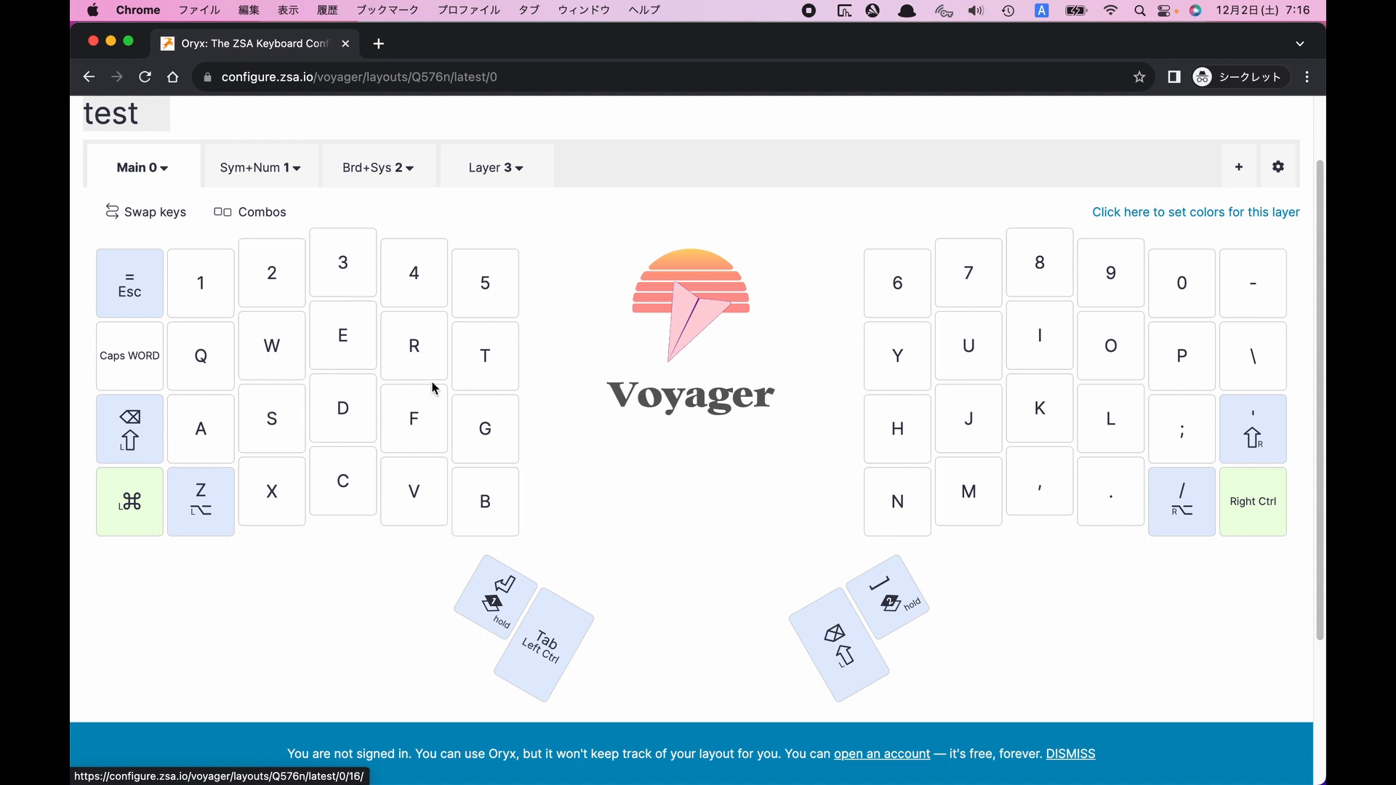
{"action": "left_click", "coordinate": [258, 173]}
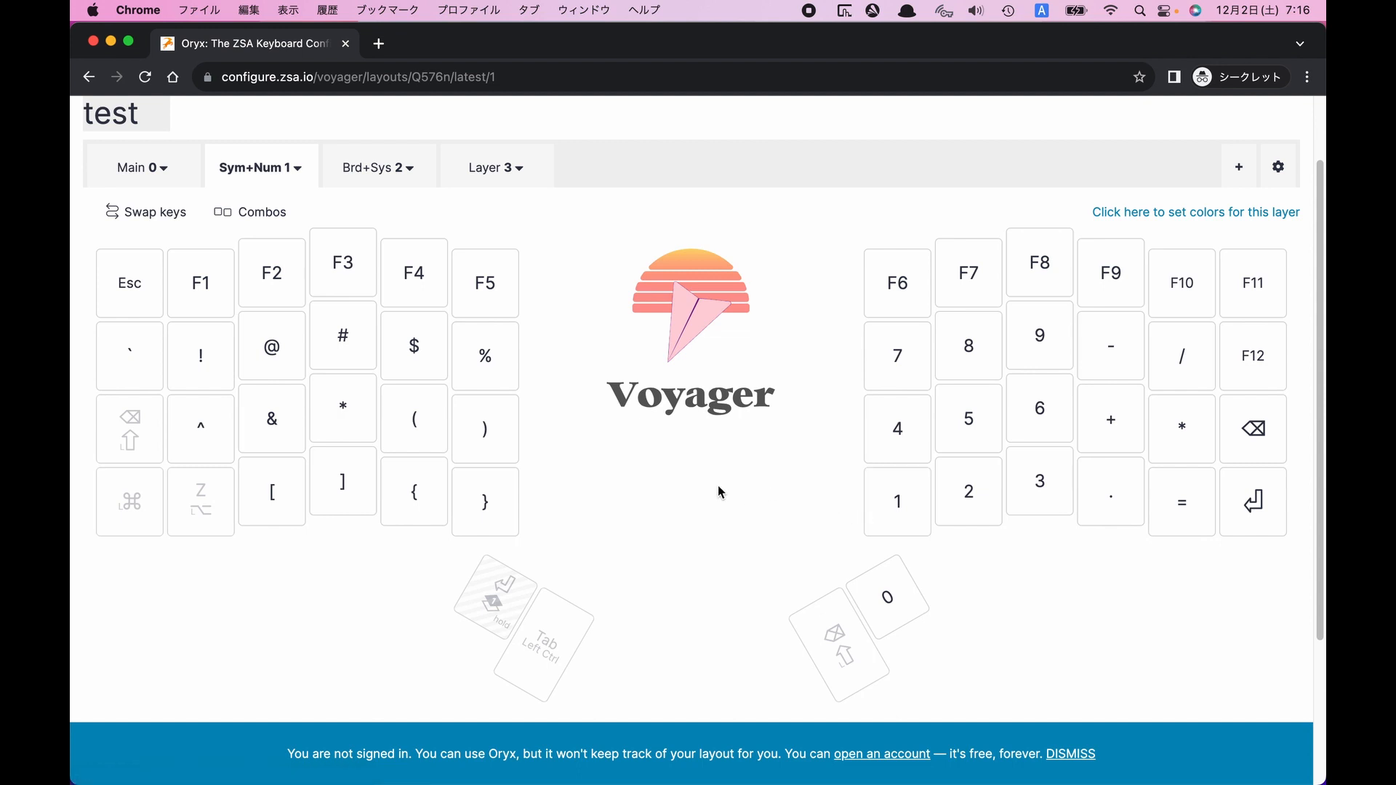
{"action": "scroll", "coordinate": [658, 499], "scroll_direction": "up", "scroll_amount": 1}
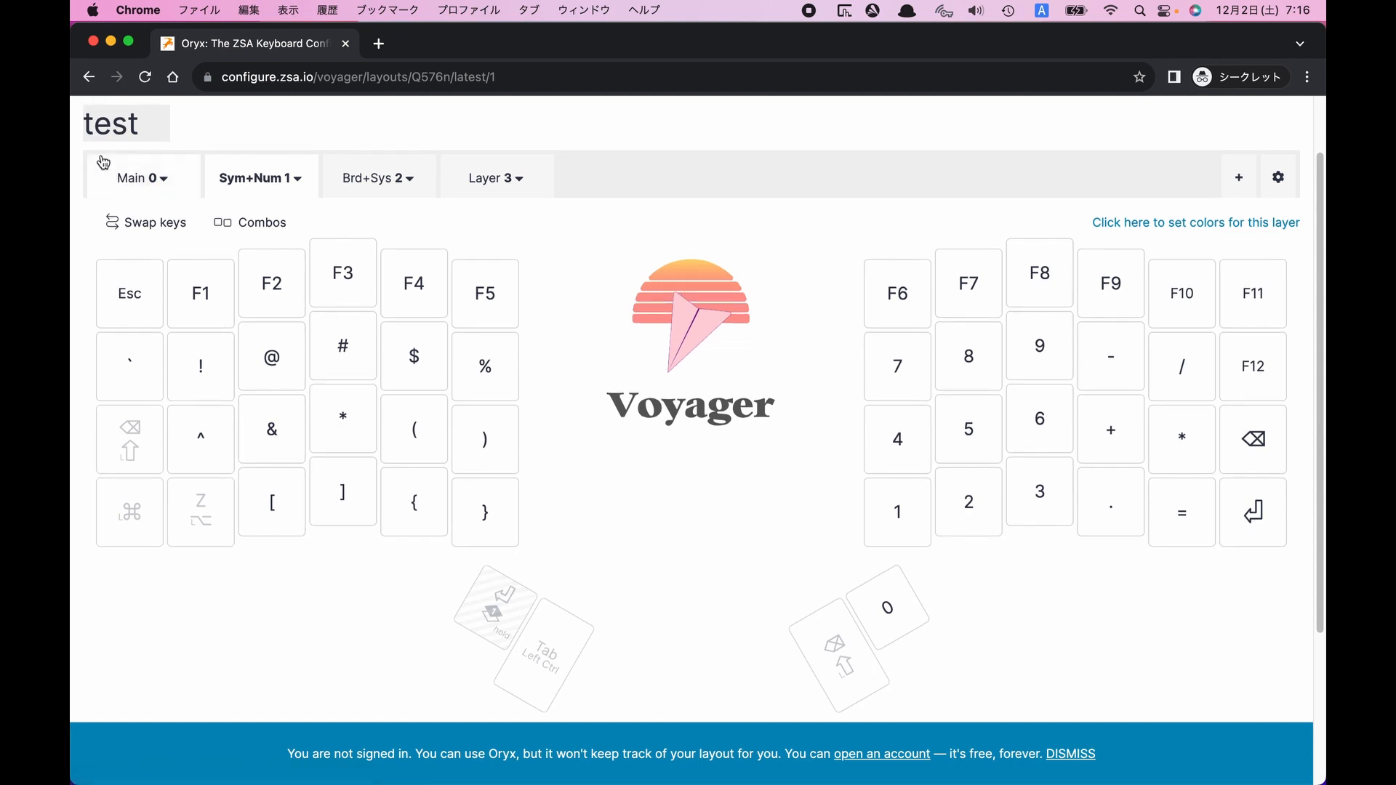
{"action": "left_click", "coordinate": [114, 173]}
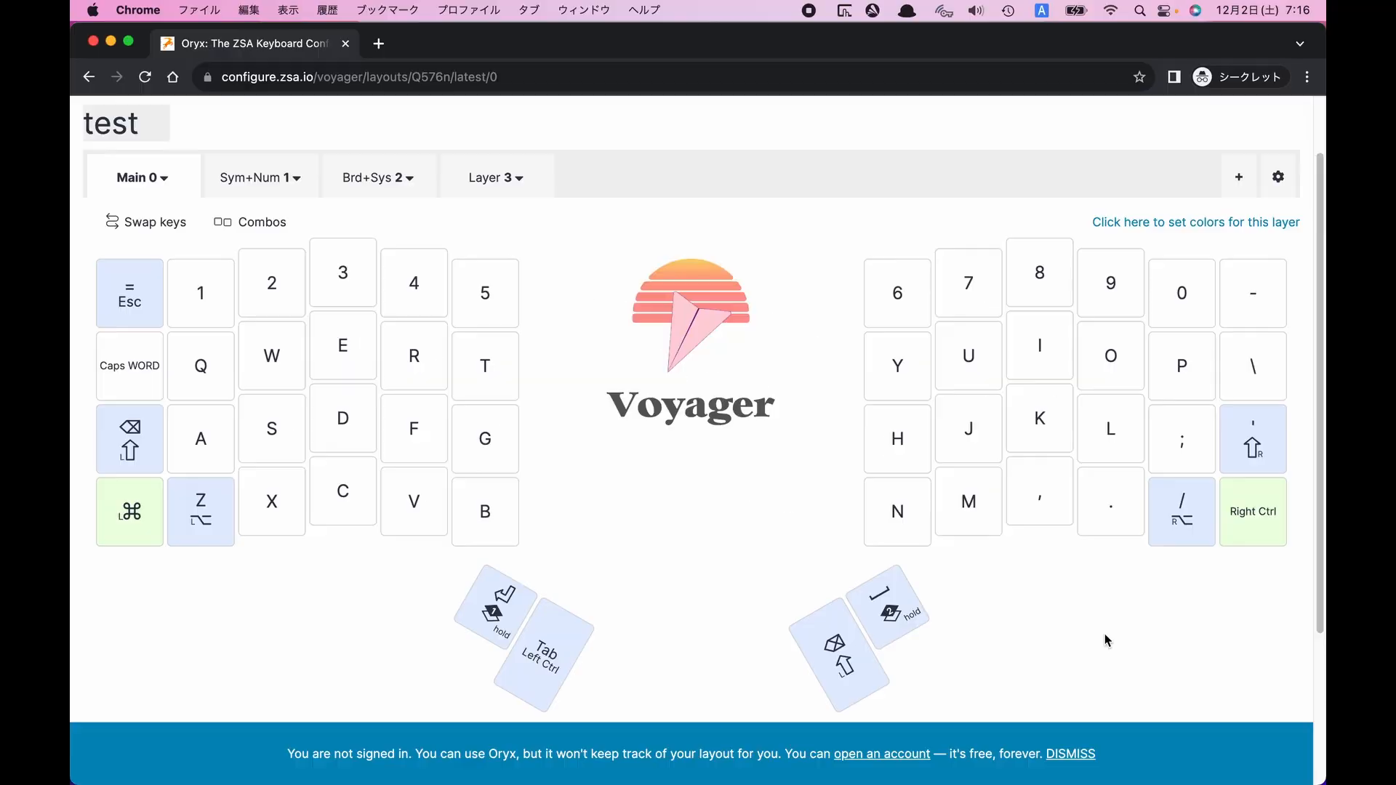
View the introduction to Combos for the Main layer and dismiss it
{"action": "scroll", "coordinate": [1105, 635], "scroll_direction": "down", "scroll_amount": 3}
{"action": "scroll", "coordinate": [1105, 634], "scroll_direction": "up", "scroll_amount": 2}
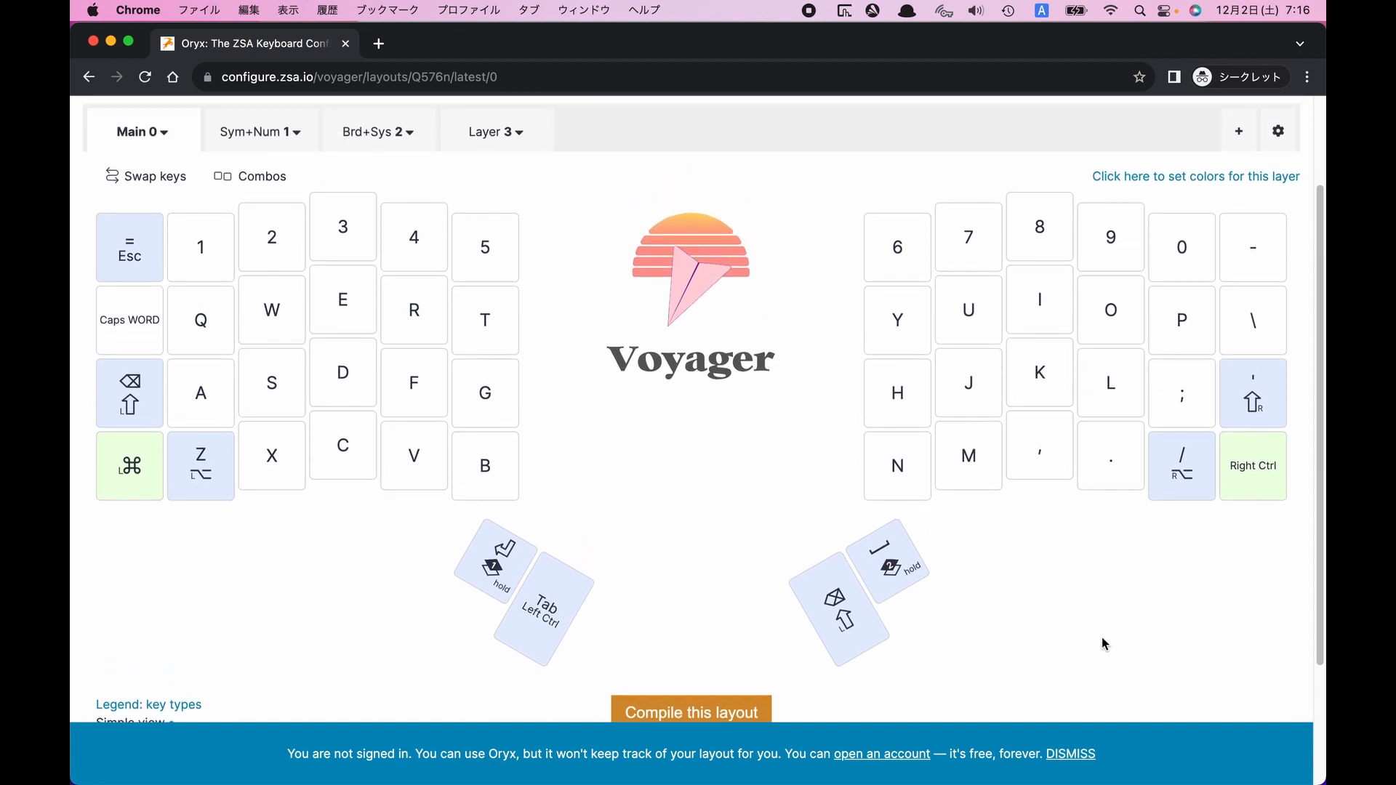
{"action": "scroll", "coordinate": [1102, 637], "scroll_direction": "up", "scroll_amount": 2}
{"action": "scroll", "coordinate": [1070, 625], "scroll_direction": "up", "scroll_amount": 1}
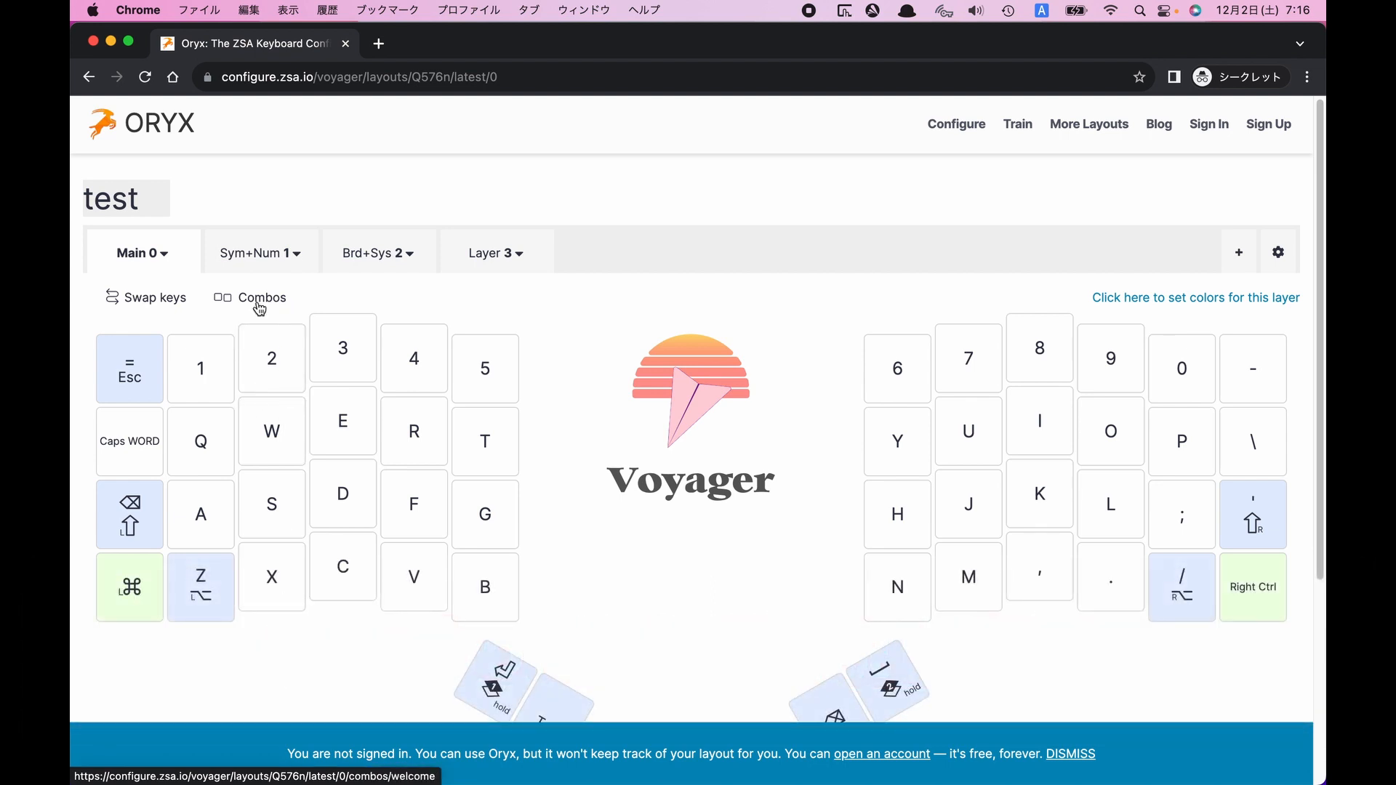
{"action": "left_click", "coordinate": [256, 300]}
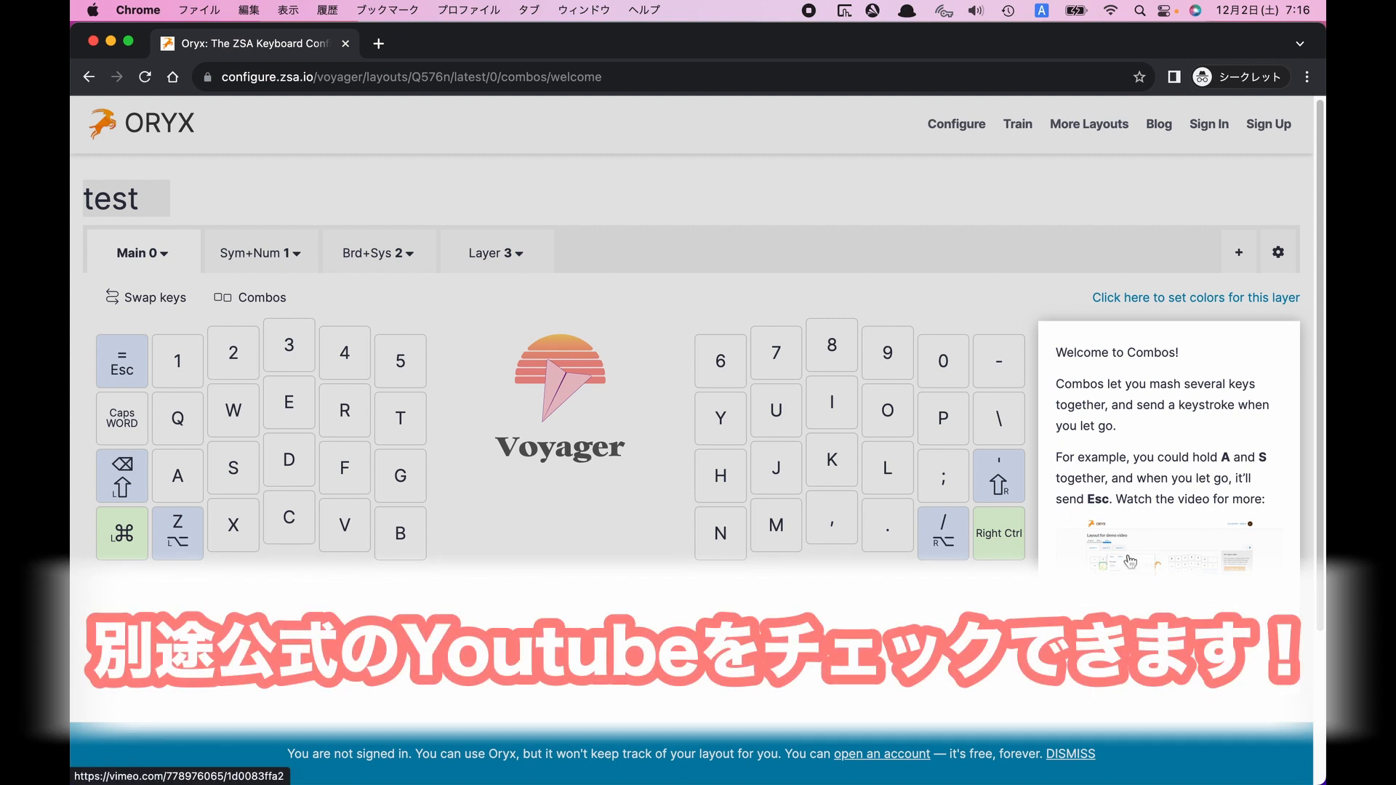
{"action": "left_click", "coordinate": [509, 633]}
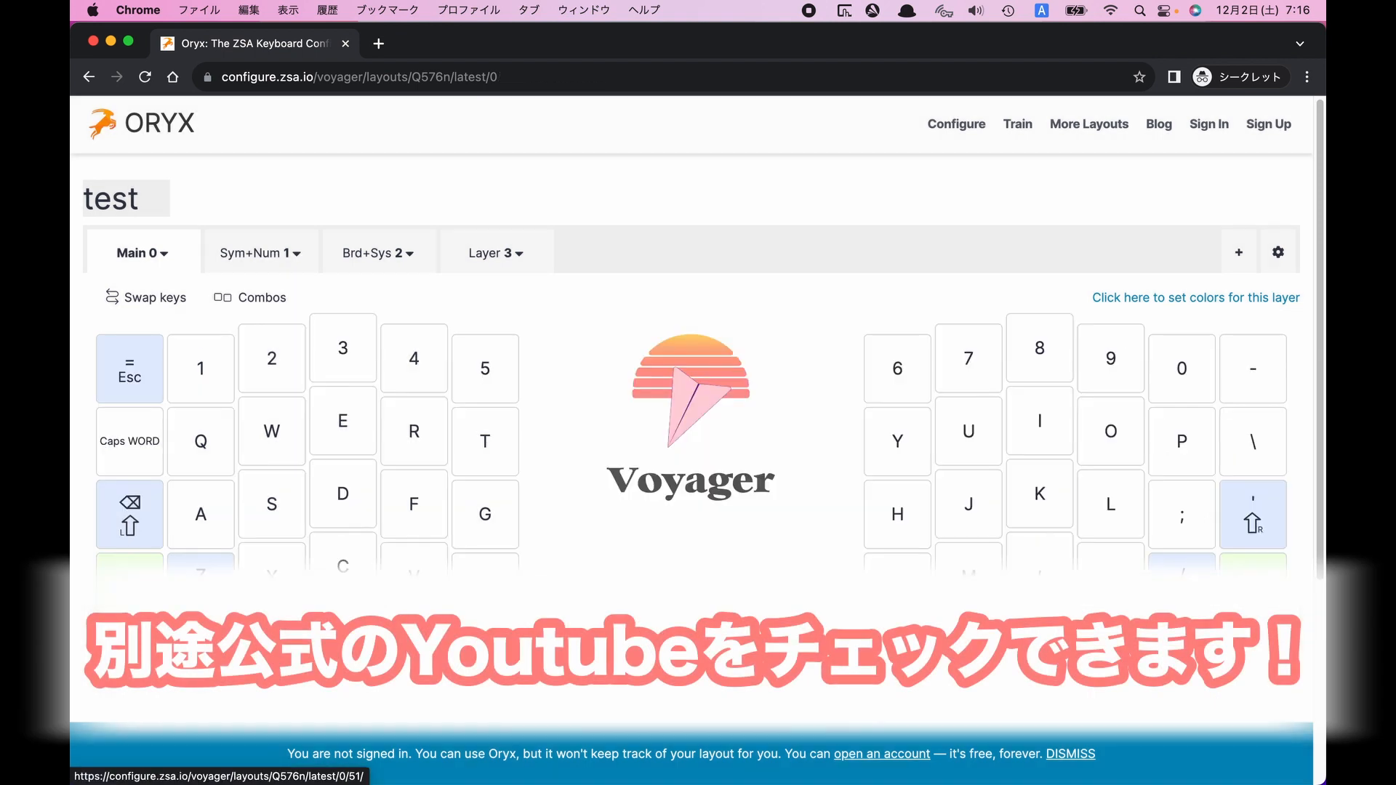
Inspect the tapped and held actions of the left-hand Backspace/Left shift key and the Enter and Tab thumb keys
{"action": "left_click", "coordinate": [136, 531]}
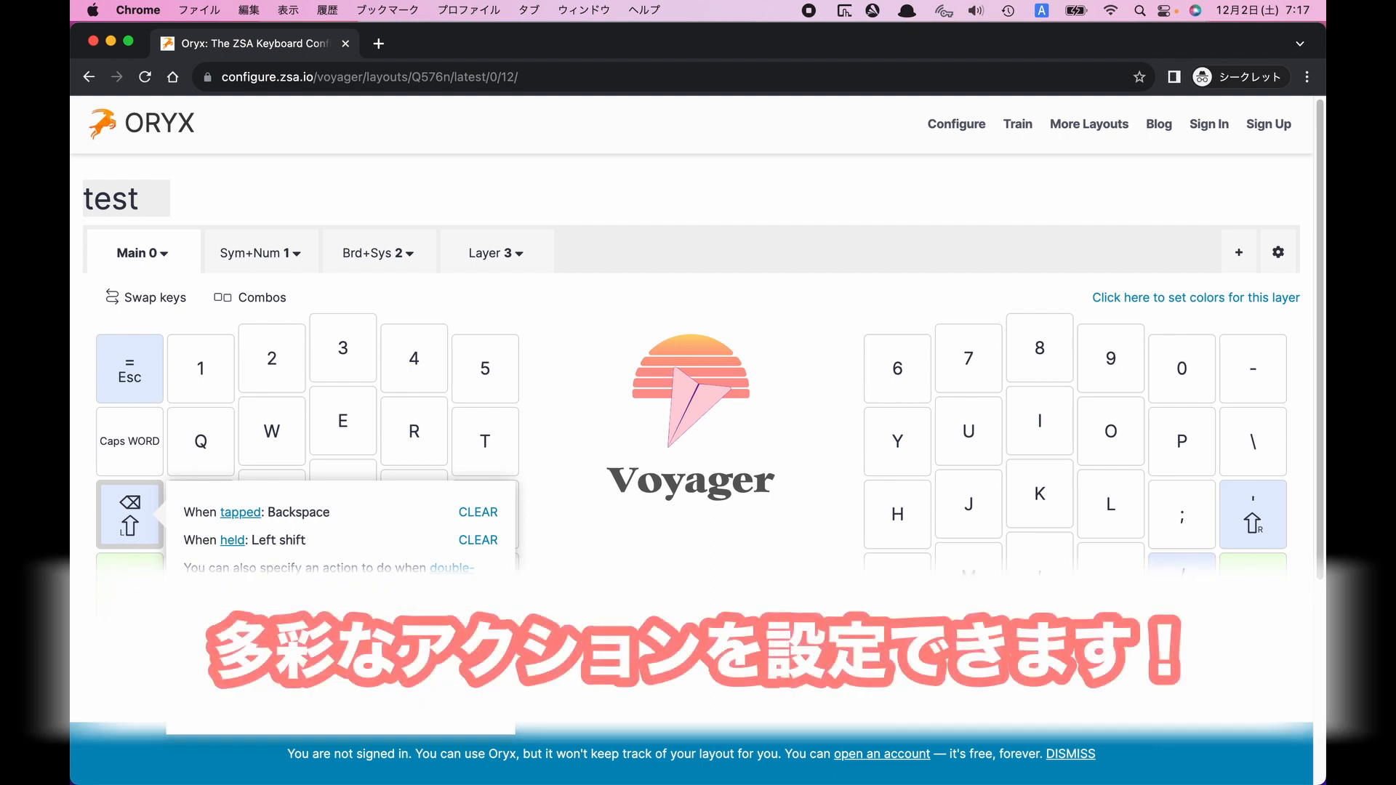
{"action": "left_click", "coordinate": [624, 609]}
{"action": "scroll", "coordinate": [629, 610], "scroll_direction": "down", "scroll_amount": 2}
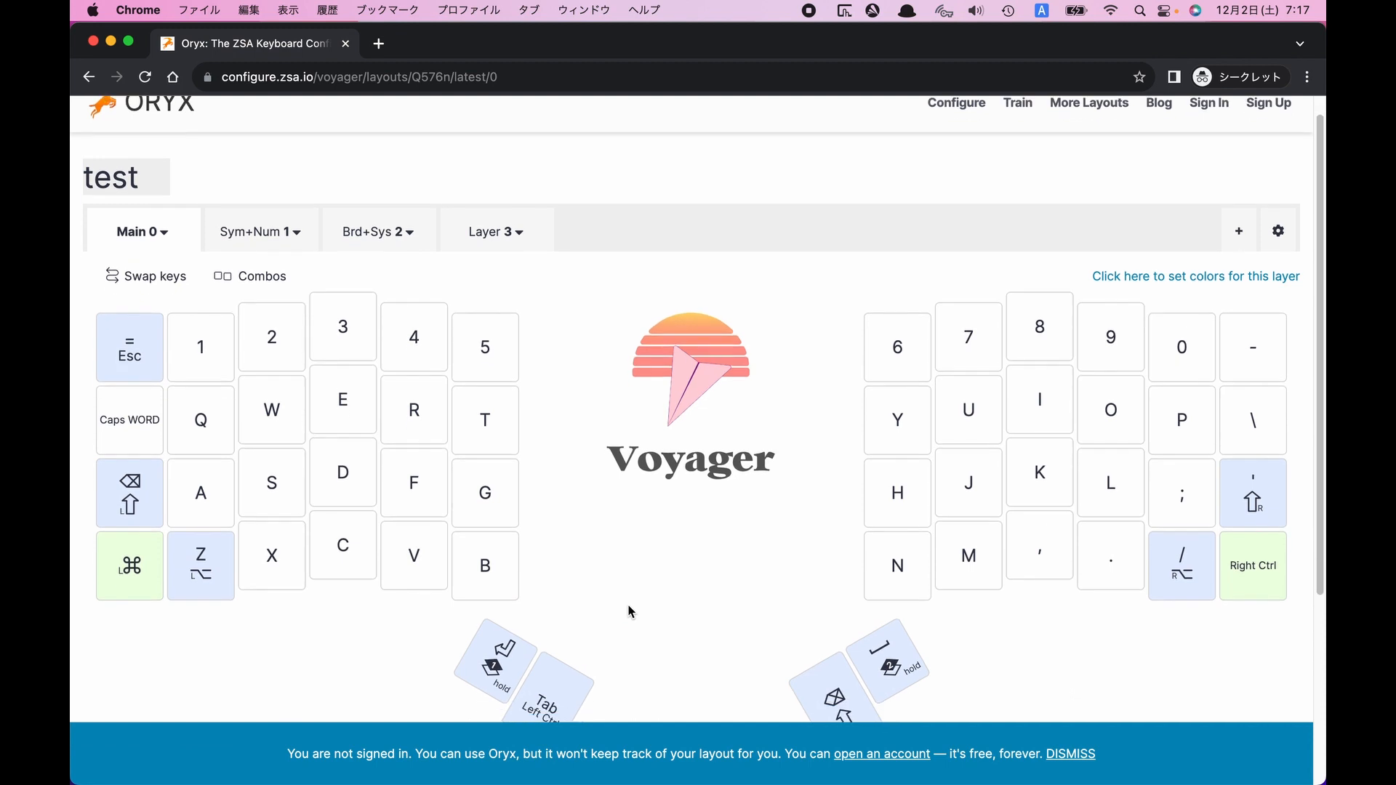
{"action": "left_click", "coordinate": [492, 625]}
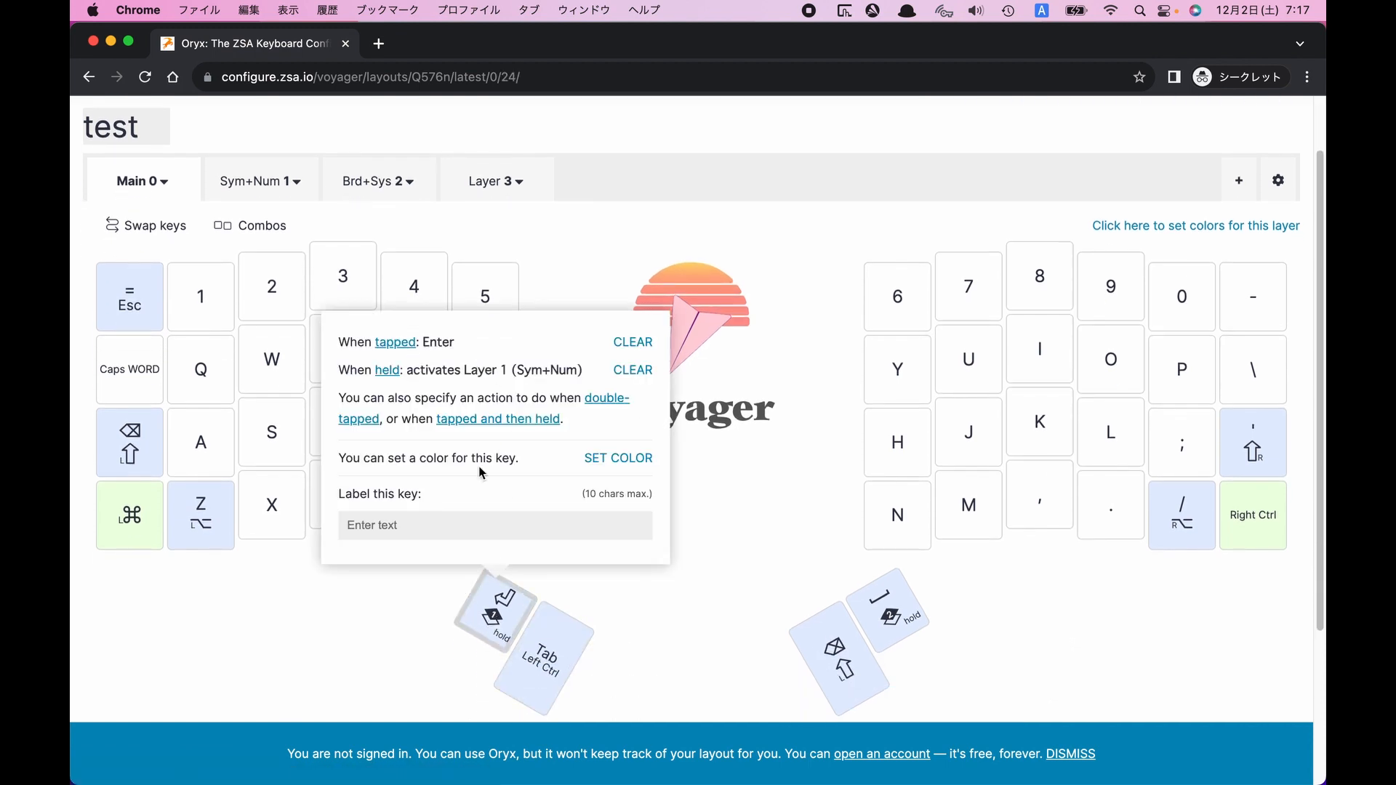
{"action": "left_click", "coordinate": [691, 617]}
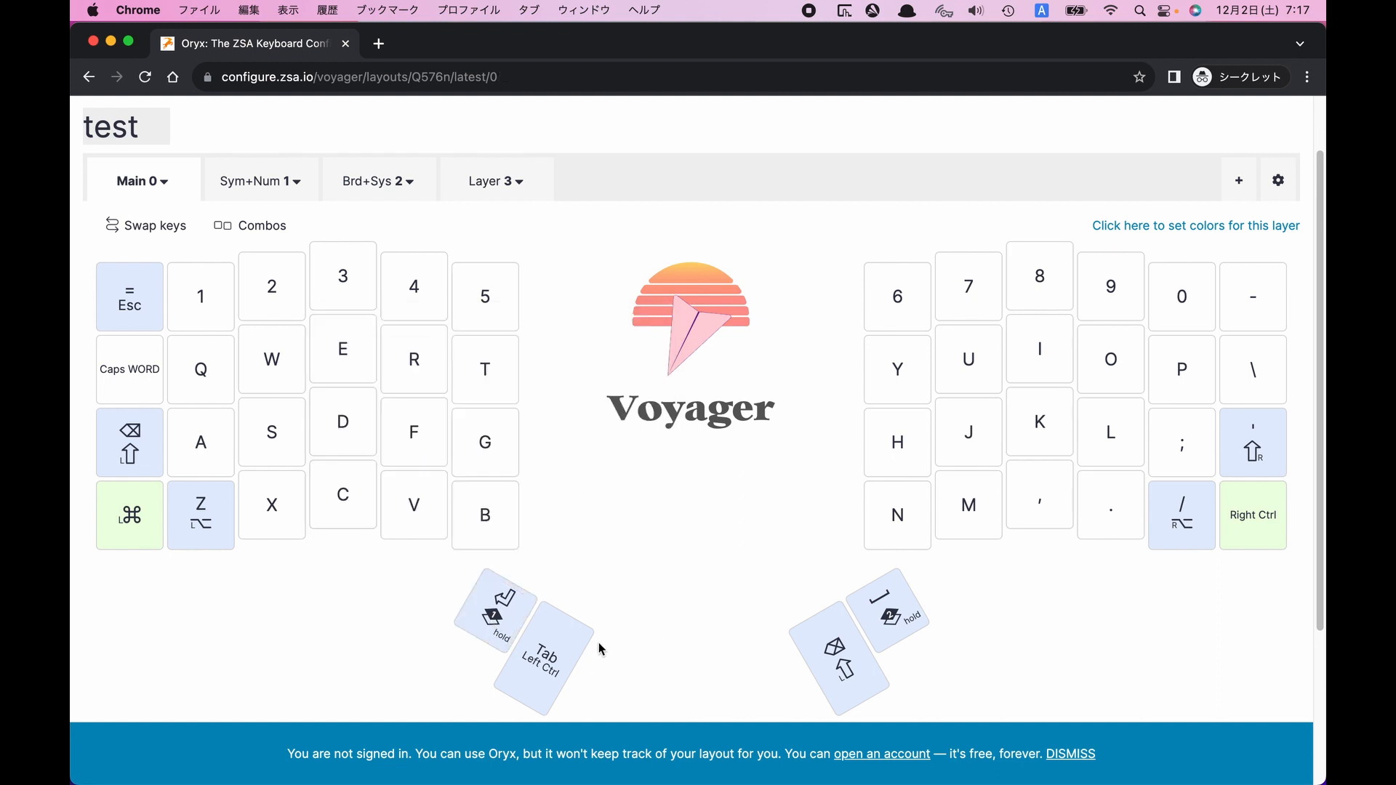
{"action": "left_click", "coordinate": [539, 654]}
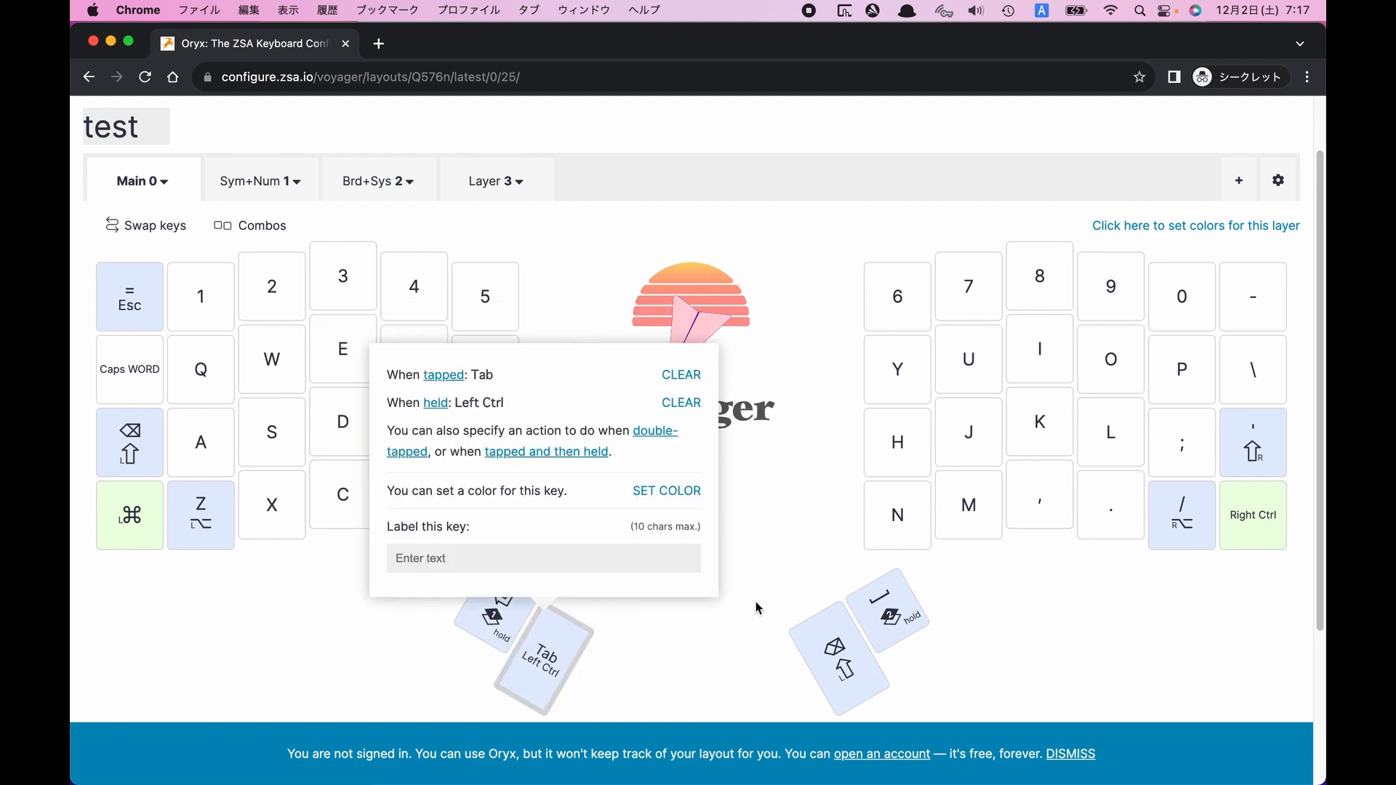
{"action": "left_click", "coordinate": [783, 580]}
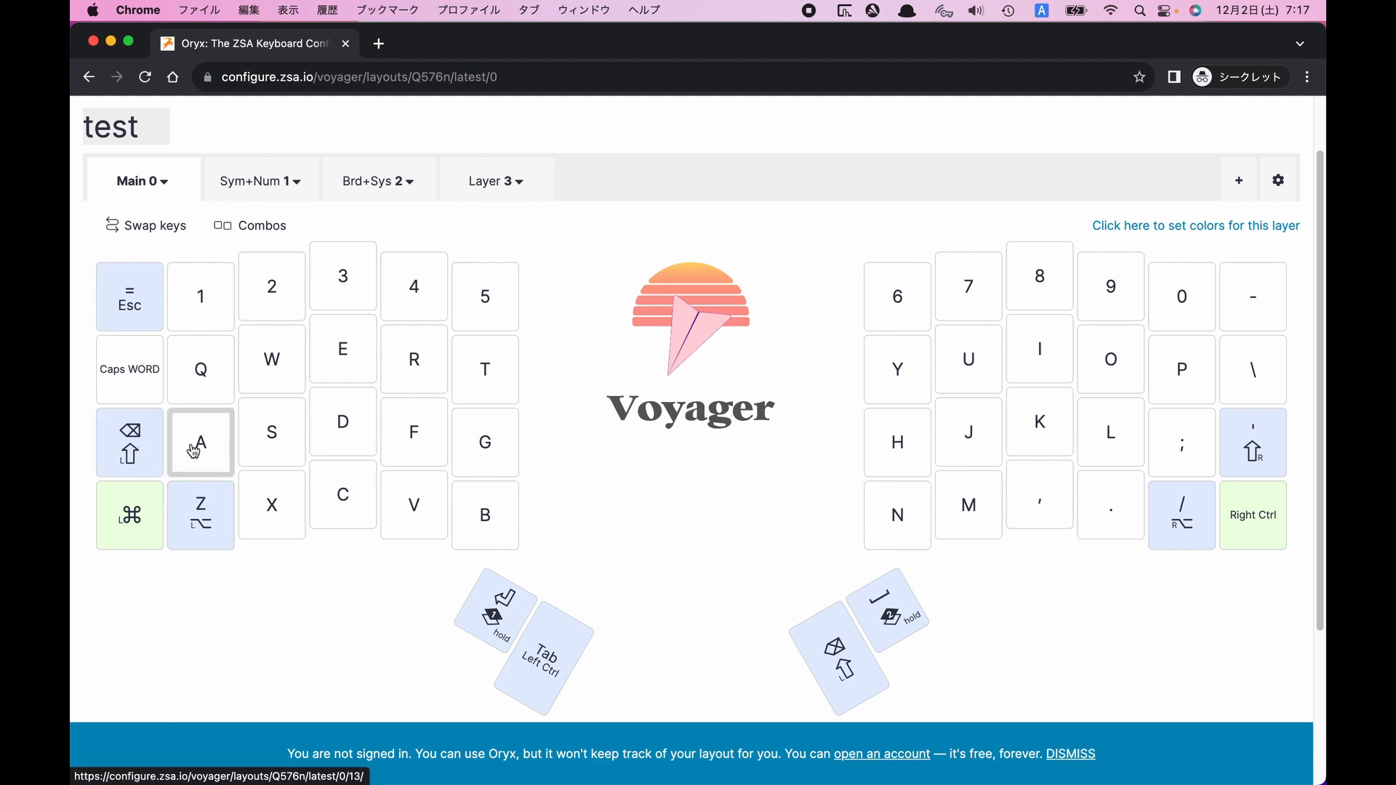
Add the Left Shift modifier to the tapped action of the left-hand Backspace/Left shift key
{"action": "left_click", "coordinate": [142, 452]}
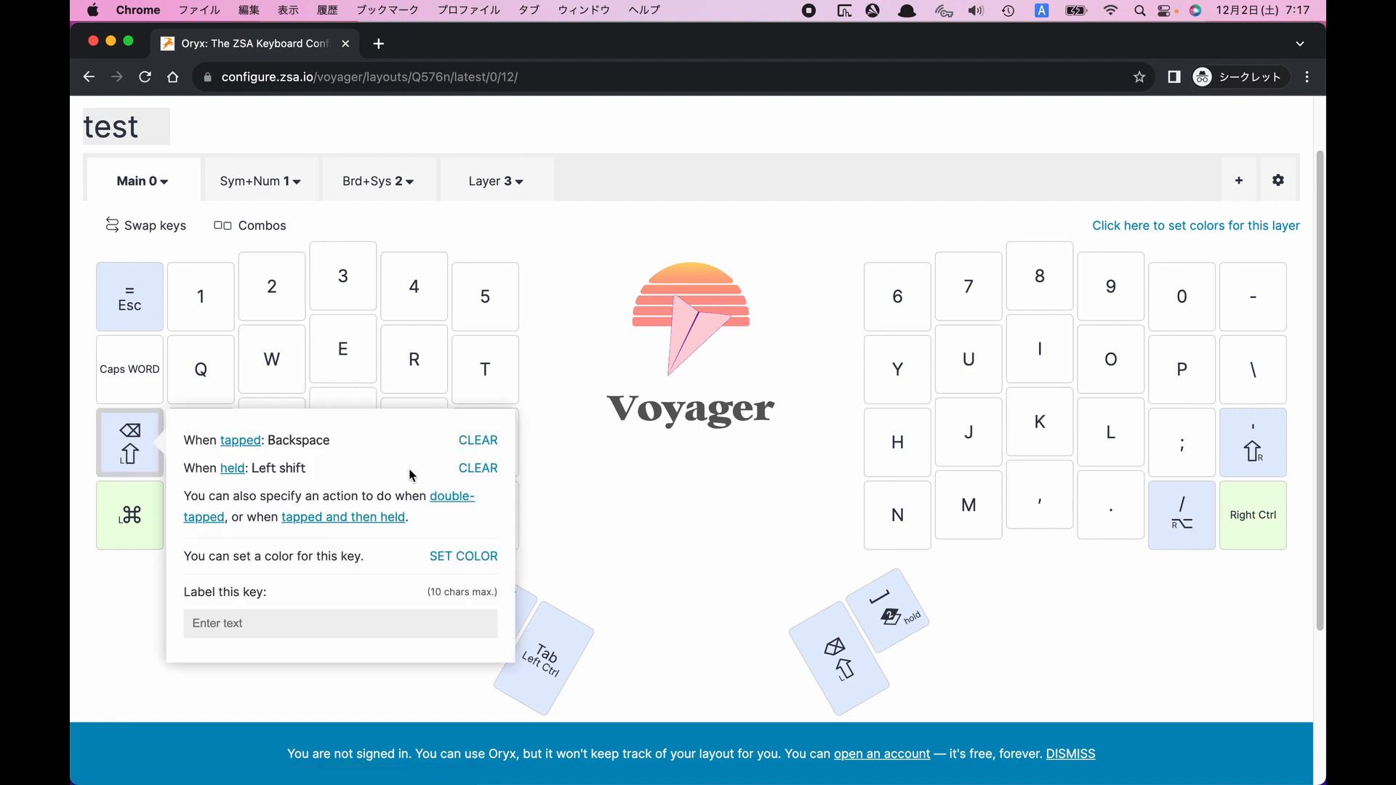
{"action": "left_click", "coordinate": [240, 441]}
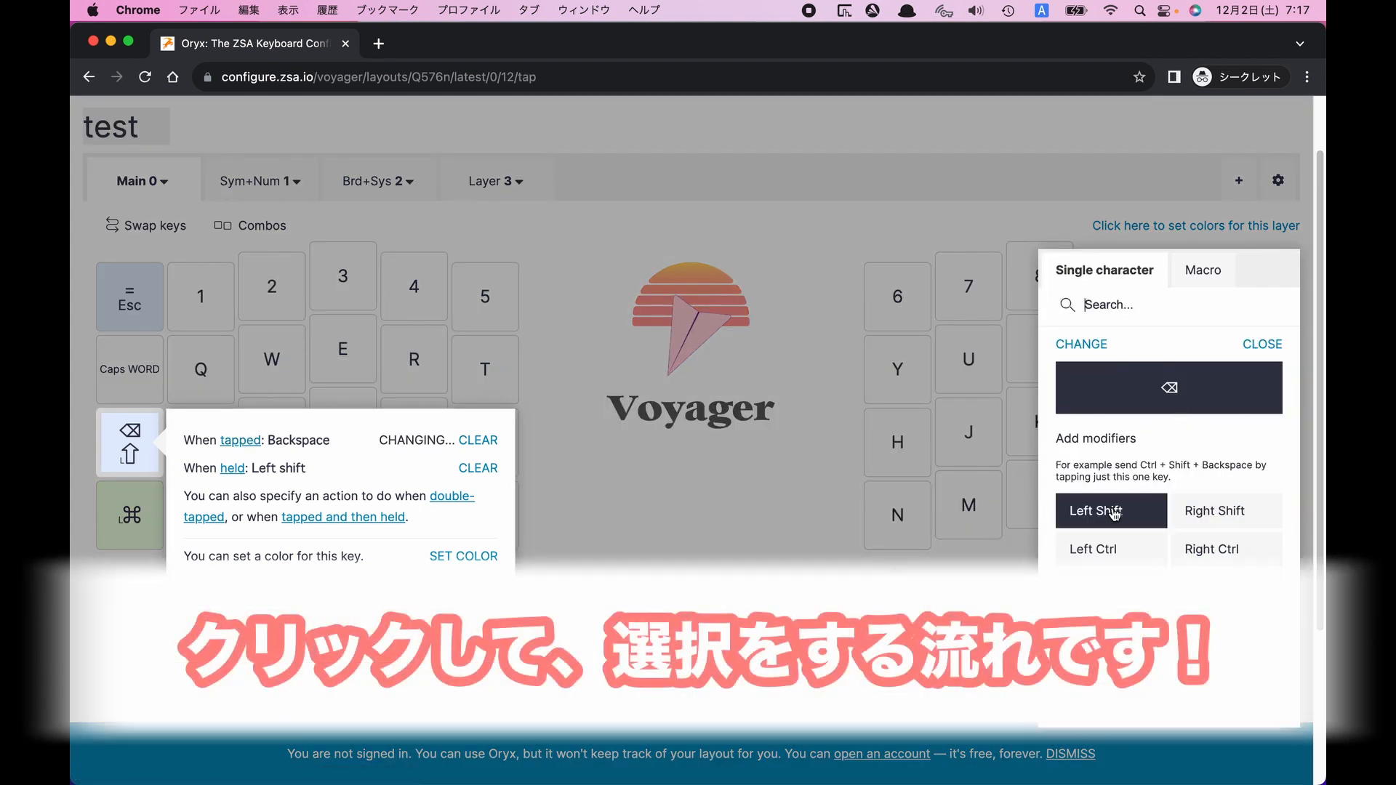
{"action": "left_click", "coordinate": [1111, 513]}
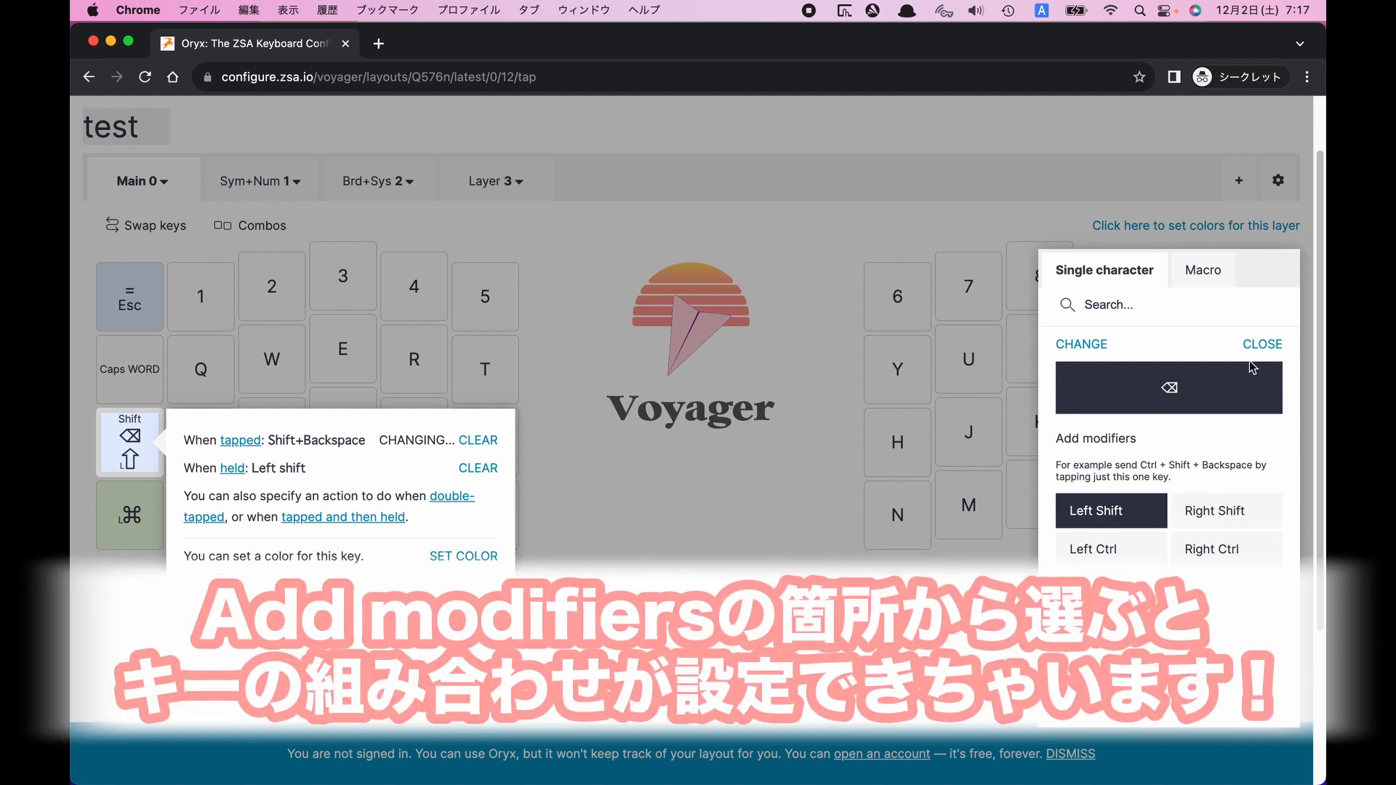
Change the same key's tapped action to Space
{"action": "left_click", "coordinate": [1081, 344]}
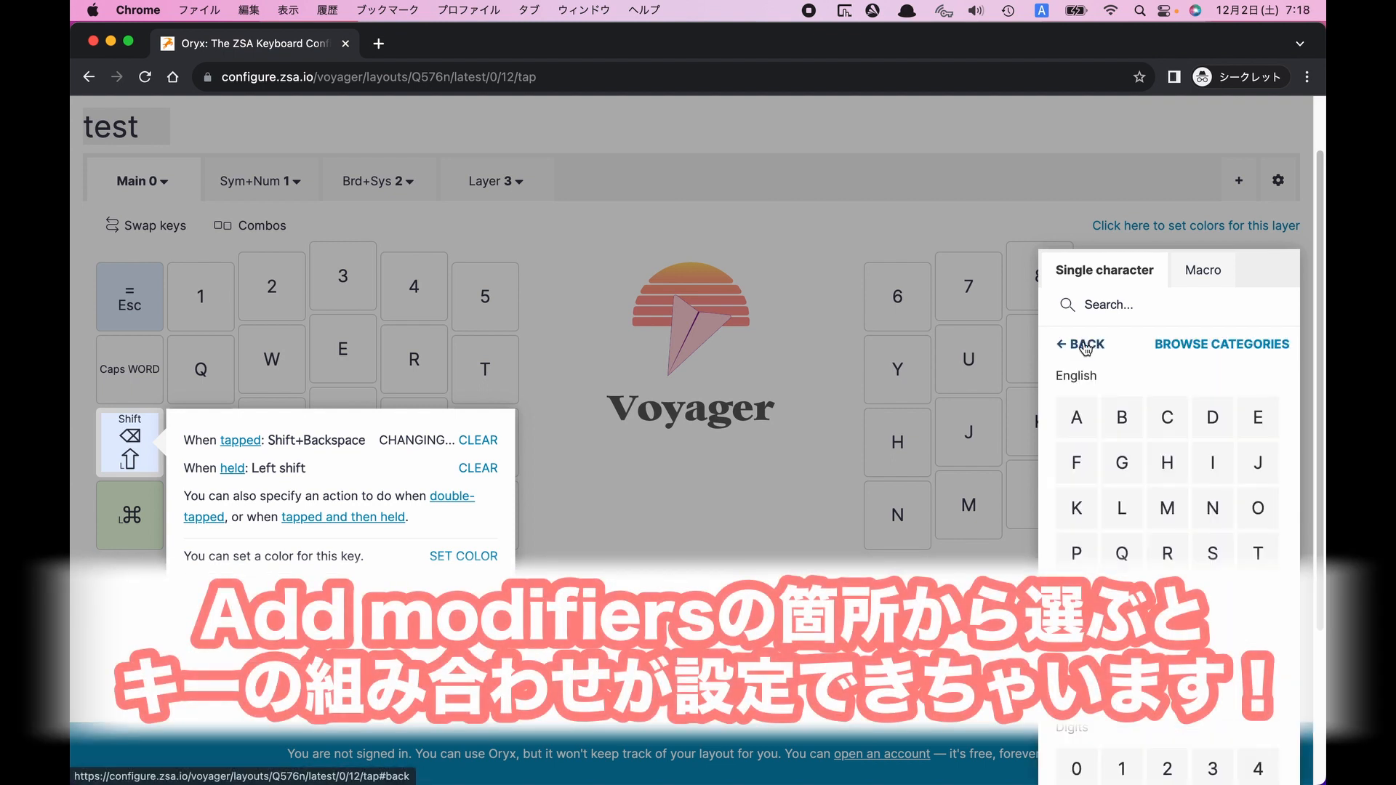
{"action": "scroll", "coordinate": [1095, 495], "scroll_direction": "down", "scroll_amount": 5}
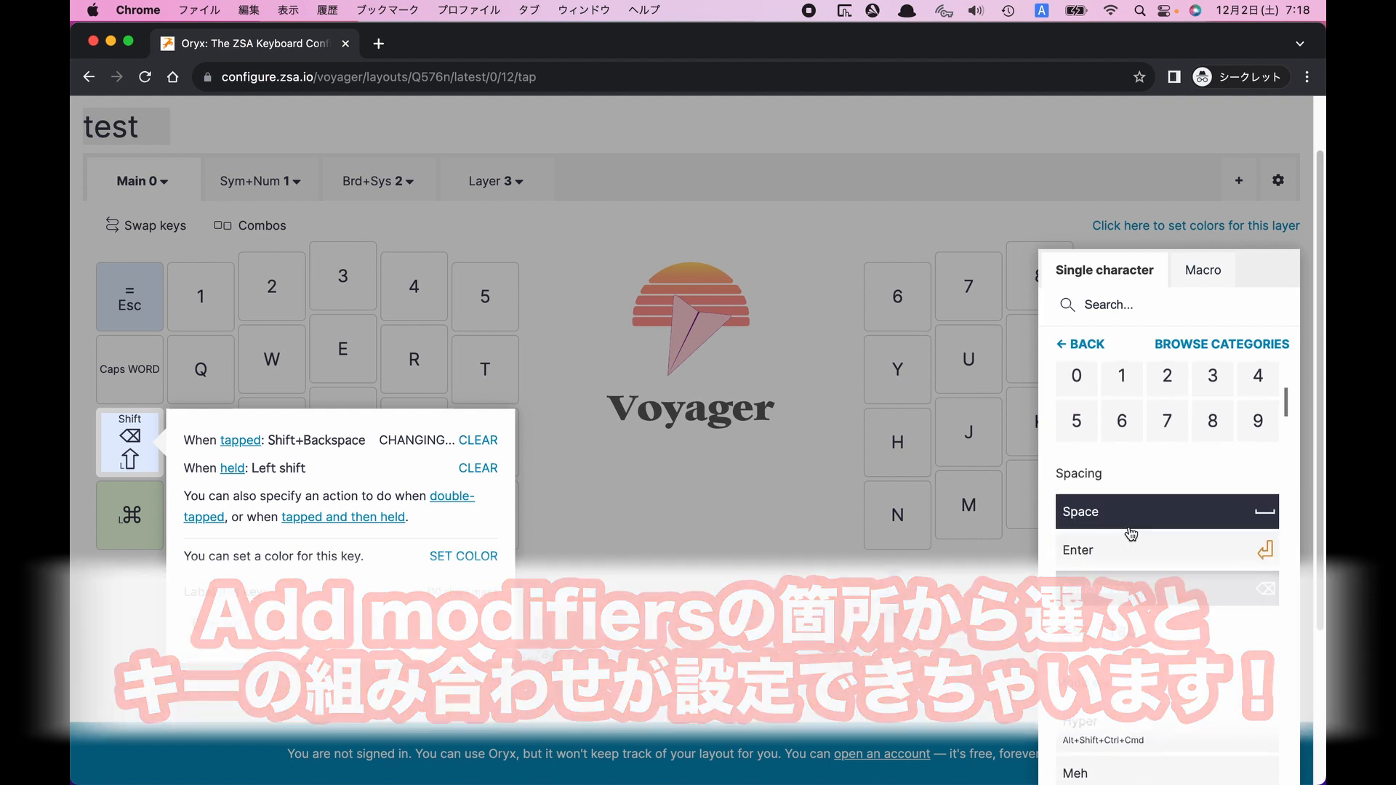
{"action": "left_click", "coordinate": [1094, 545]}
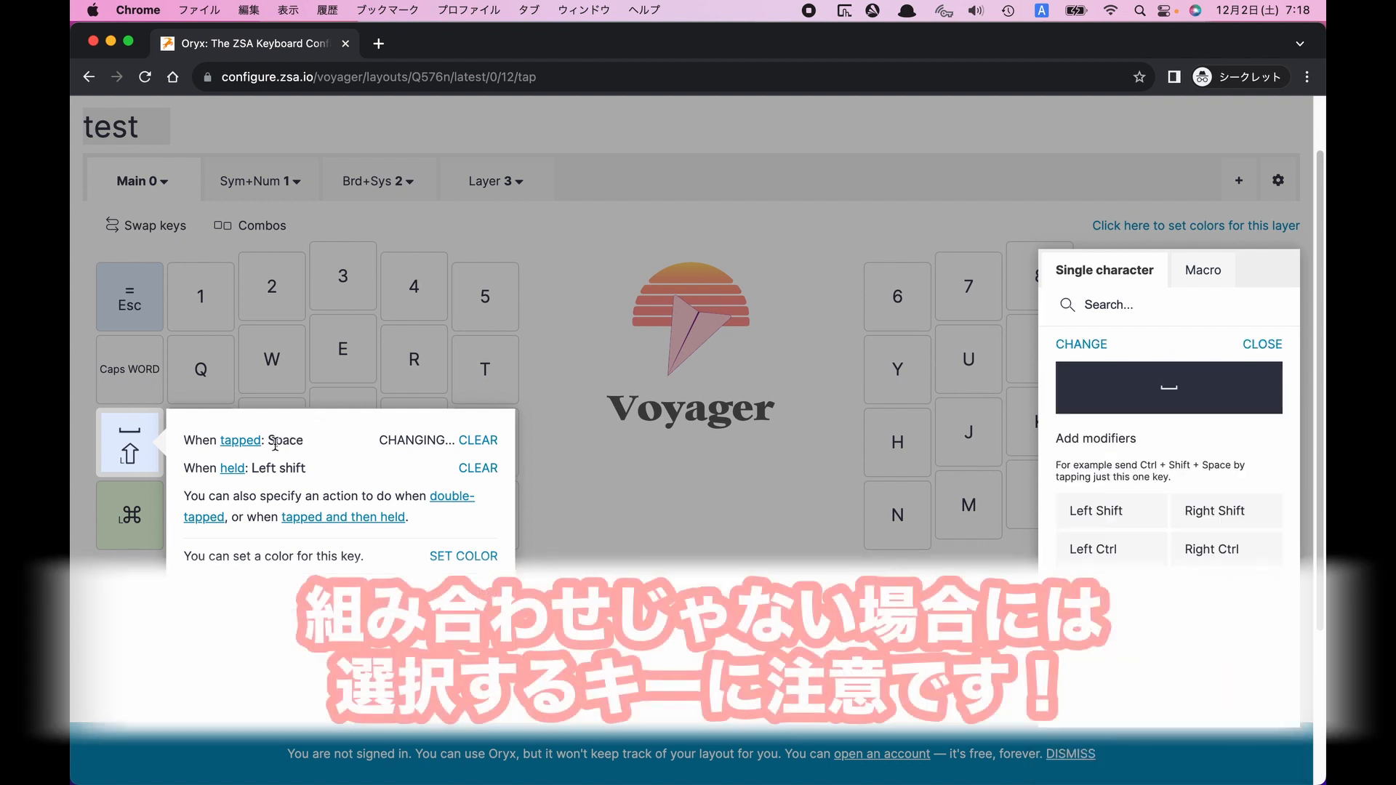
Add the Left Cmd modifier to the key's held Left shift action
{"action": "left_click", "coordinate": [233, 474]}
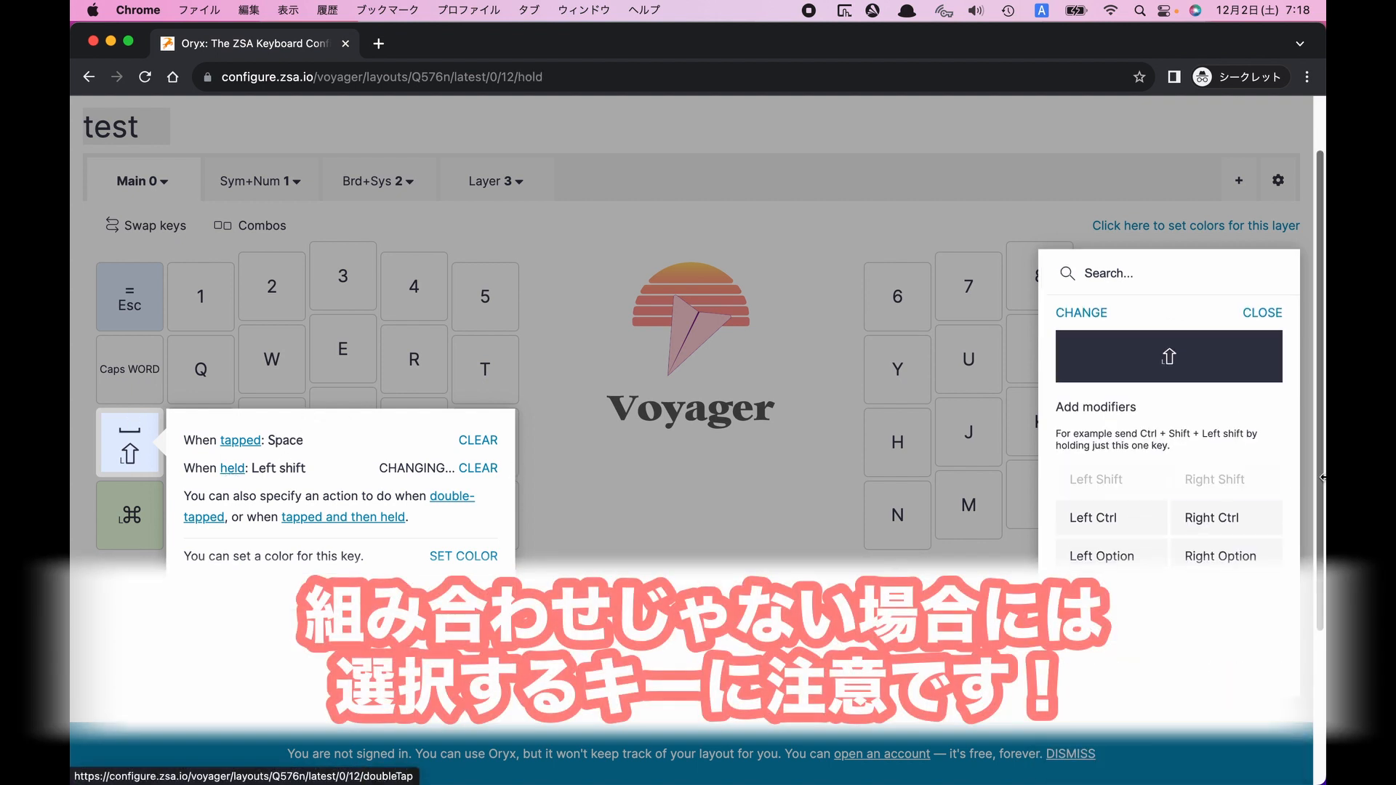
{"action": "left_click", "coordinate": [1137, 522]}
{"action": "scroll", "coordinate": [1138, 533], "scroll_direction": "down", "scroll_amount": 2}
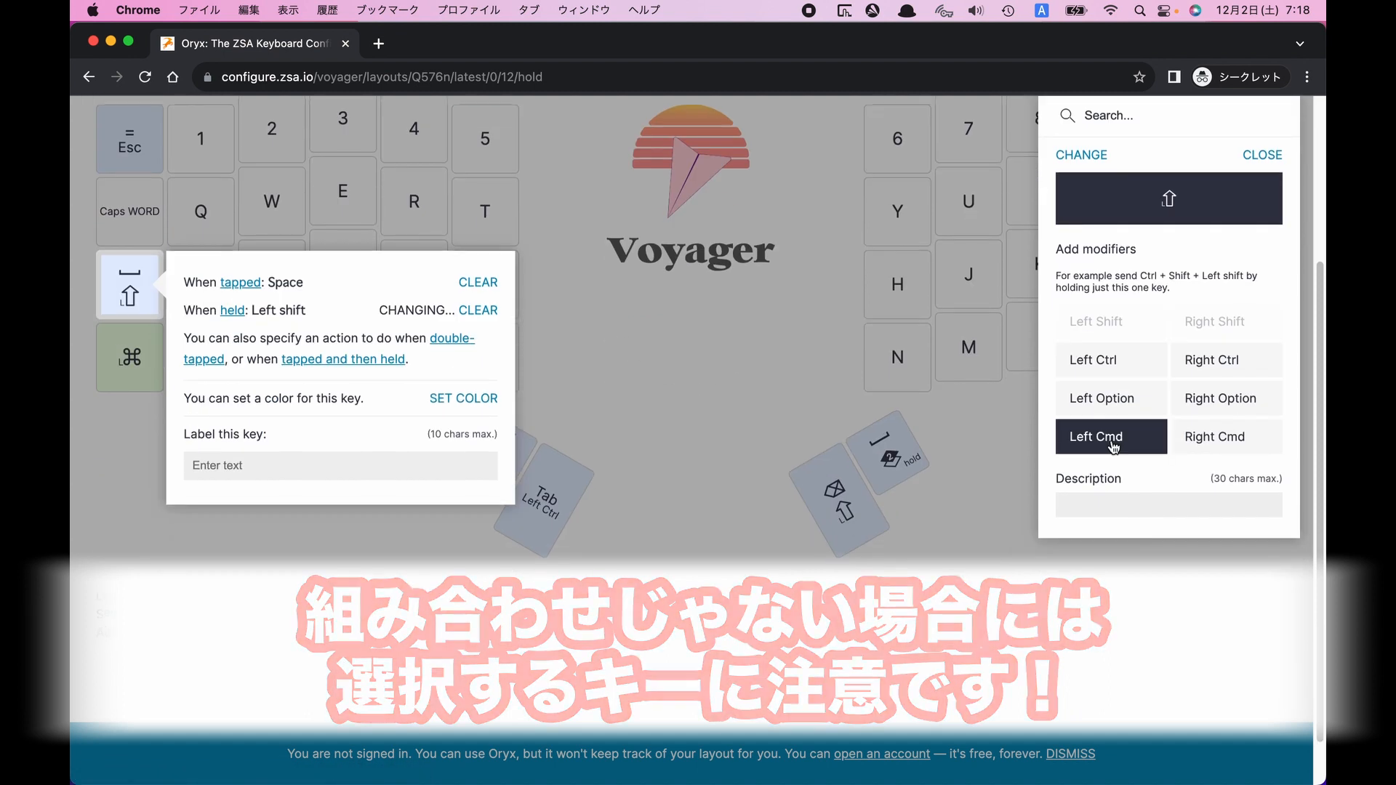
{"action": "left_click", "coordinate": [1114, 445]}
{"action": "scroll", "coordinate": [1087, 185], "scroll_direction": "up", "scroll_amount": 1}
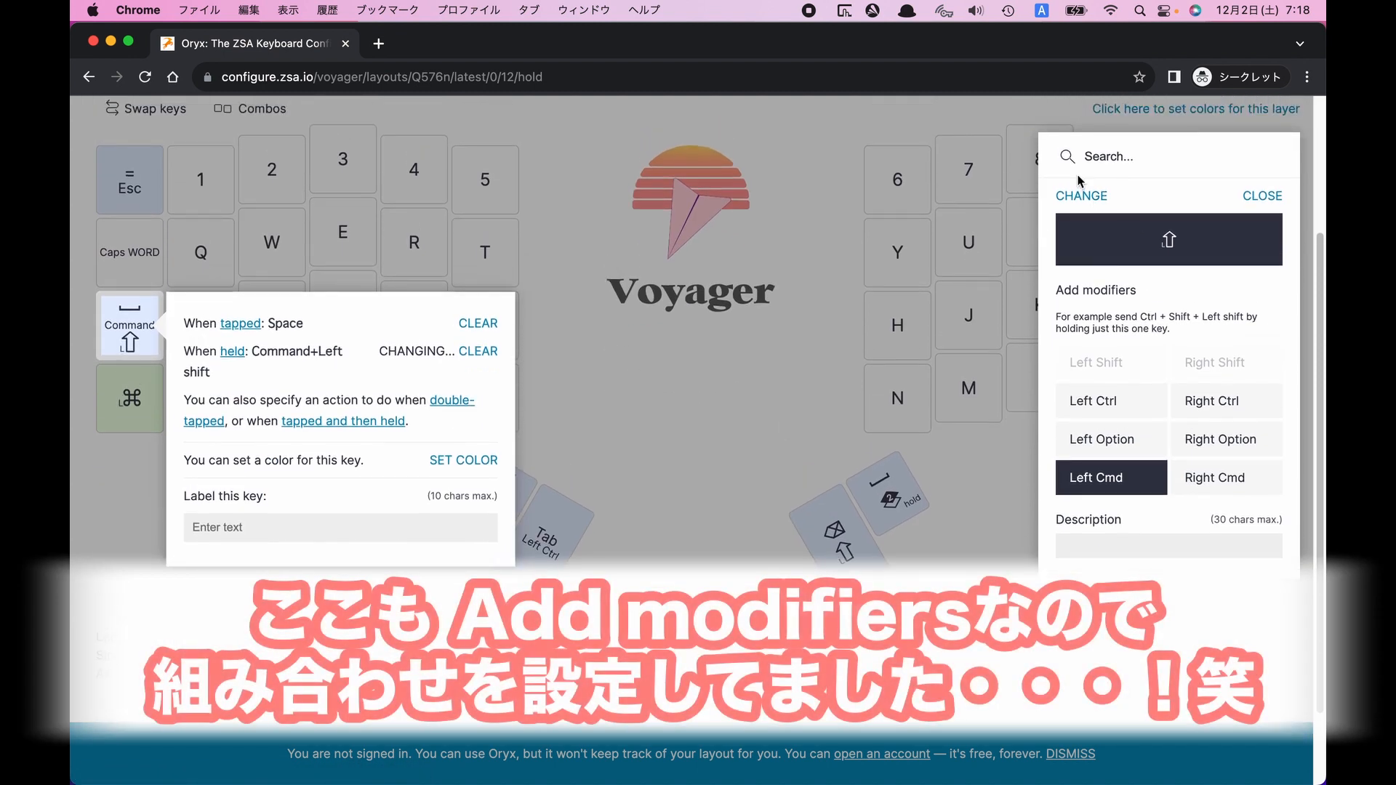
Replace the key's held action with the left Command key (⌘)
{"action": "left_click", "coordinate": [1084, 197]}
{"action": "scroll", "coordinate": [1164, 408], "scroll_direction": "down", "scroll_amount": 5}
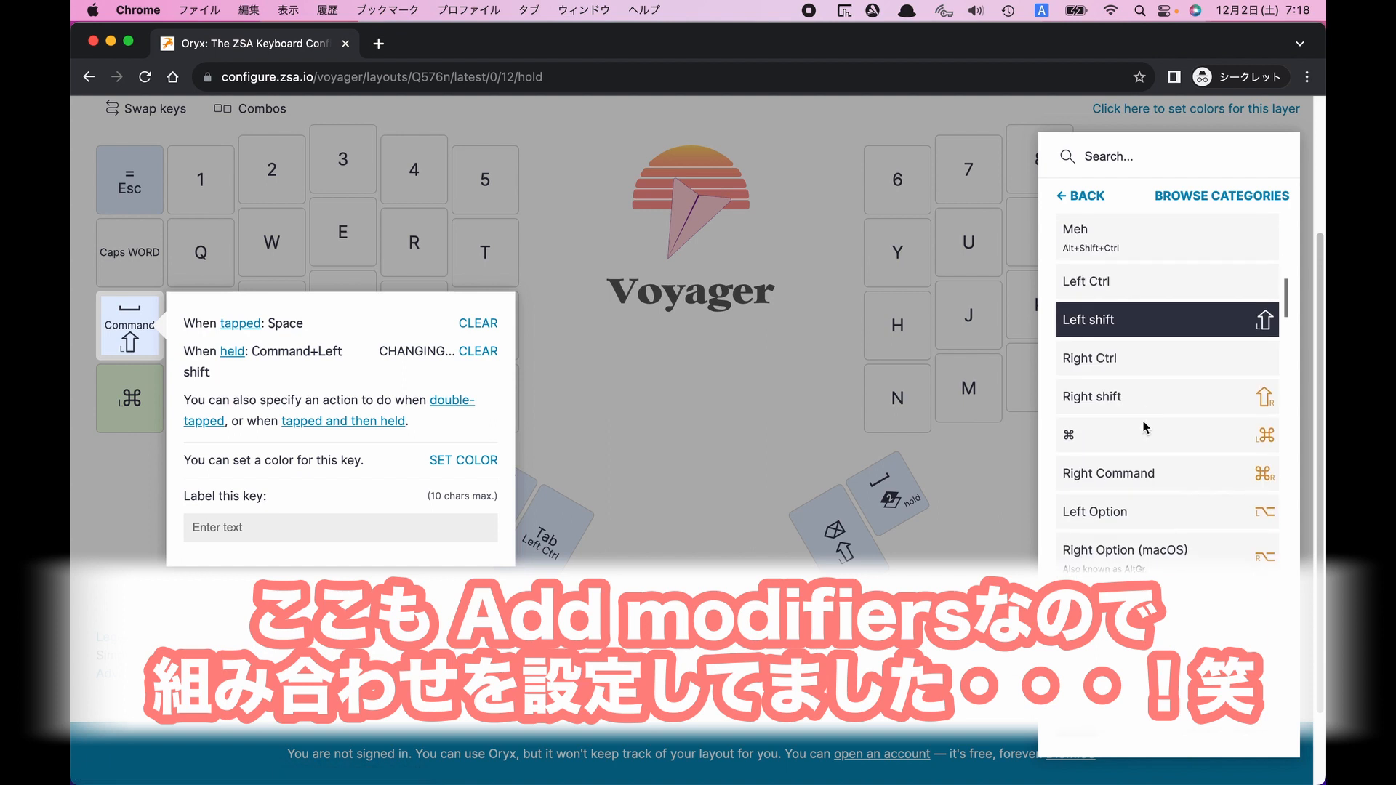
{"action": "left_click", "coordinate": [1120, 445]}
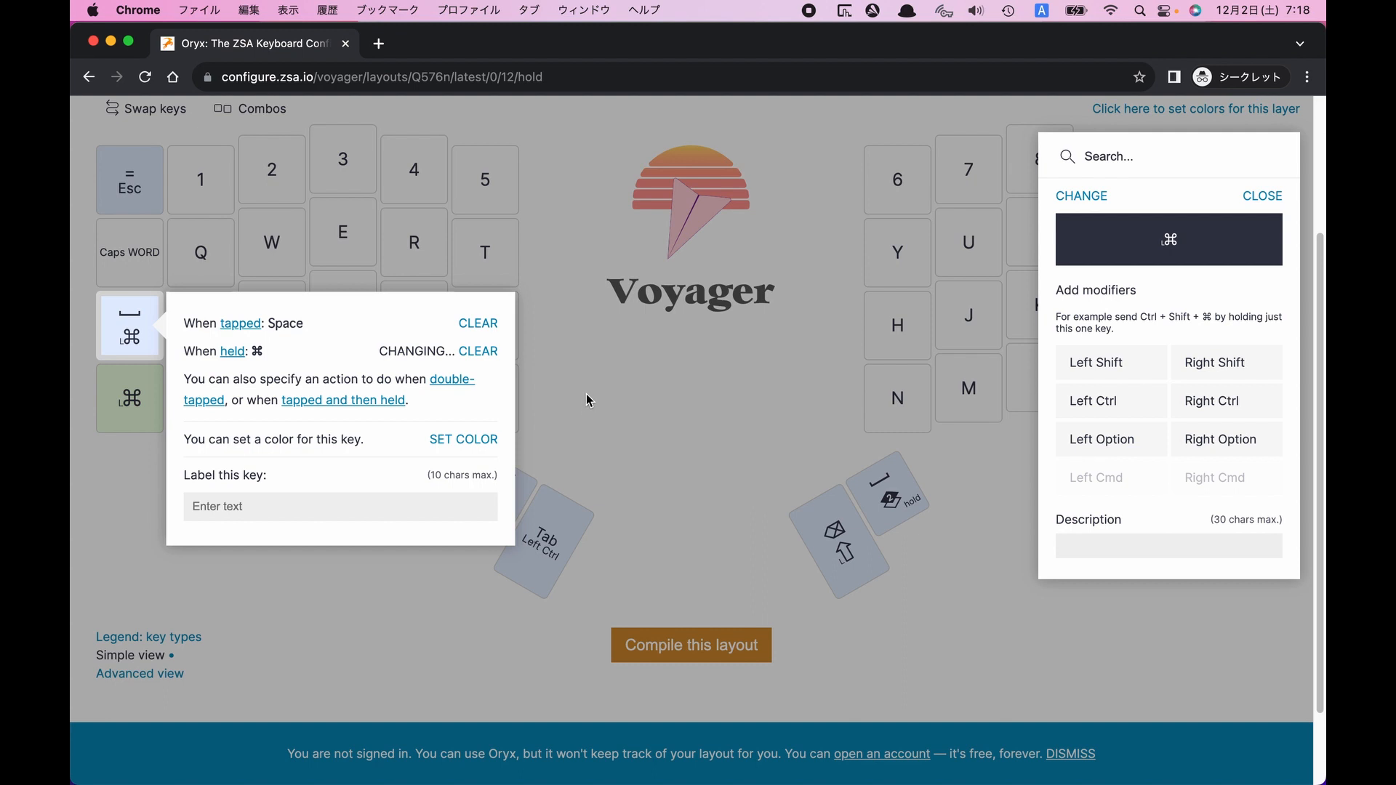
Set the key's double-tapped action to 0 and close the key's settings
{"action": "left_click", "coordinate": [457, 381]}
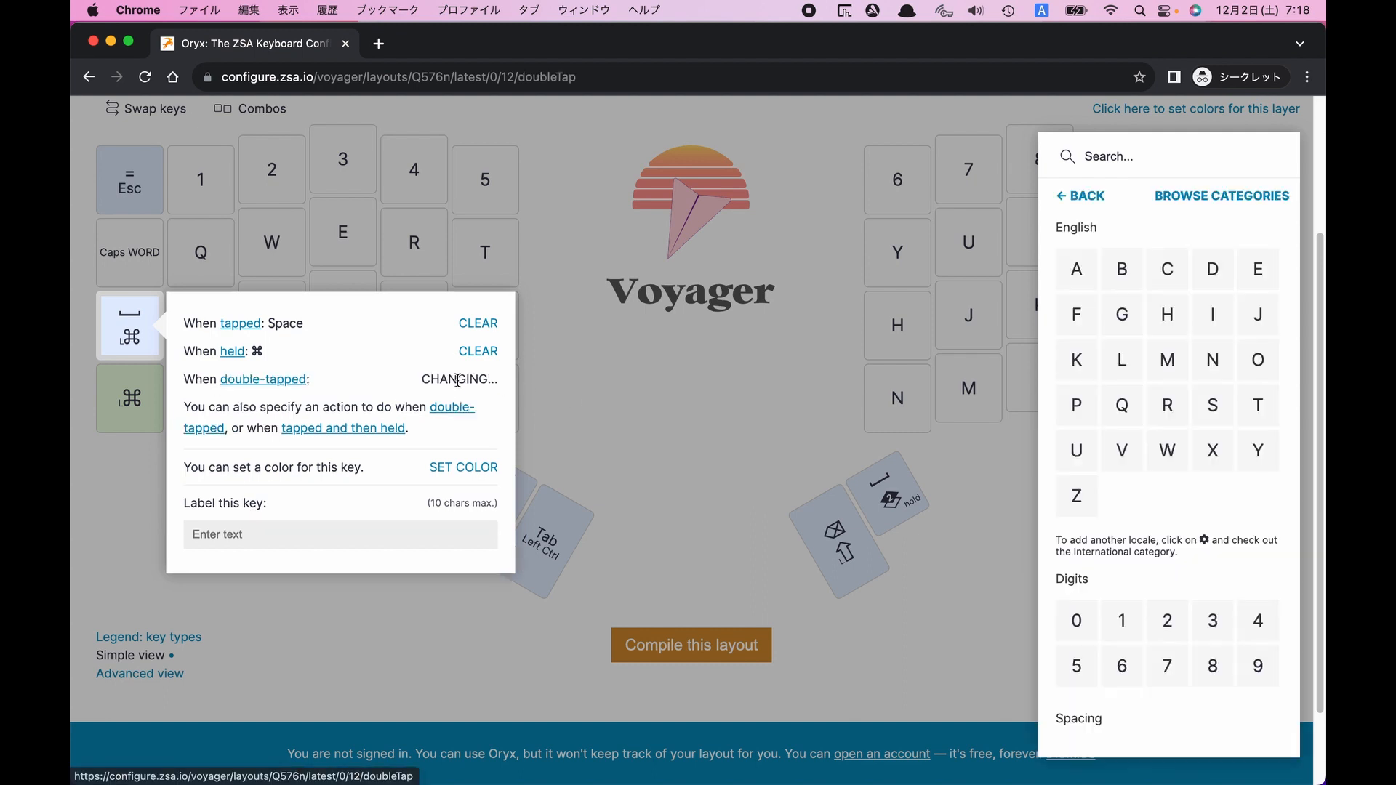
{"action": "scroll", "coordinate": [1203, 422], "scroll_direction": "down", "scroll_amount": 3}
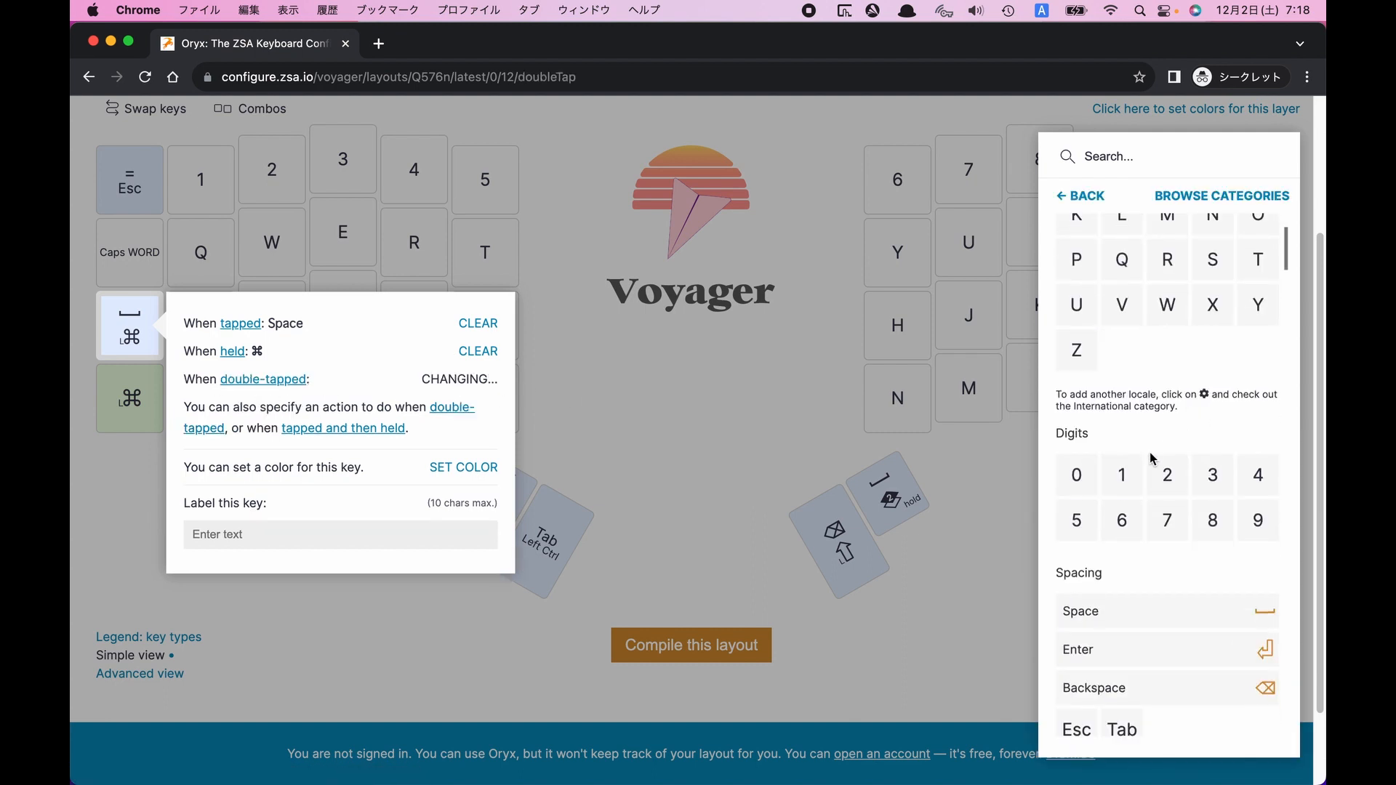
{"action": "left_click", "coordinate": [1064, 477]}
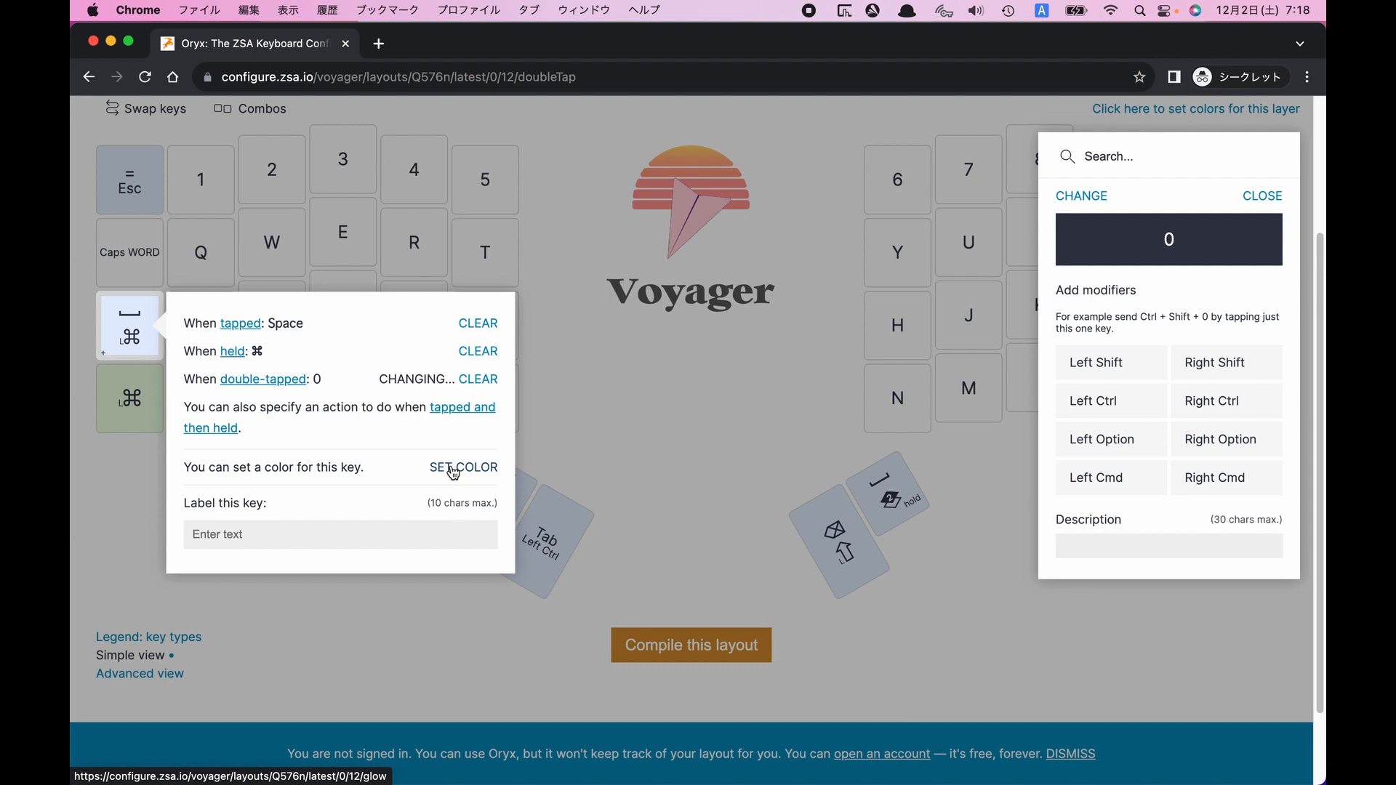
{"action": "left_click", "coordinate": [611, 424]}
Compare the key assignments across the Brd+Sys, Main and Sym+Num layers
{"action": "scroll", "coordinate": [262, 396], "scroll_direction": "up", "scroll_amount": 3}
{"action": "left_click", "coordinate": [261, 228]}
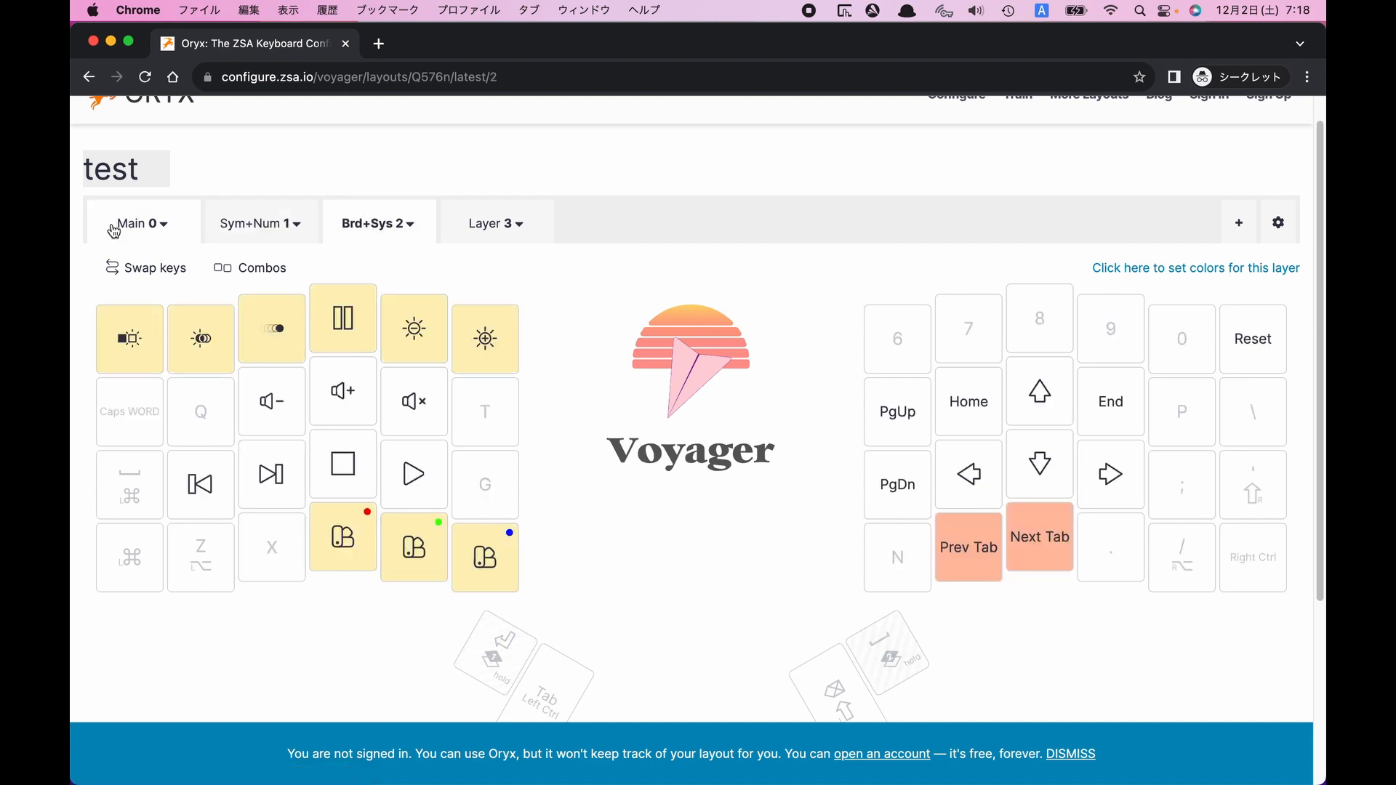
{"action": "left_click", "coordinate": [113, 231]}
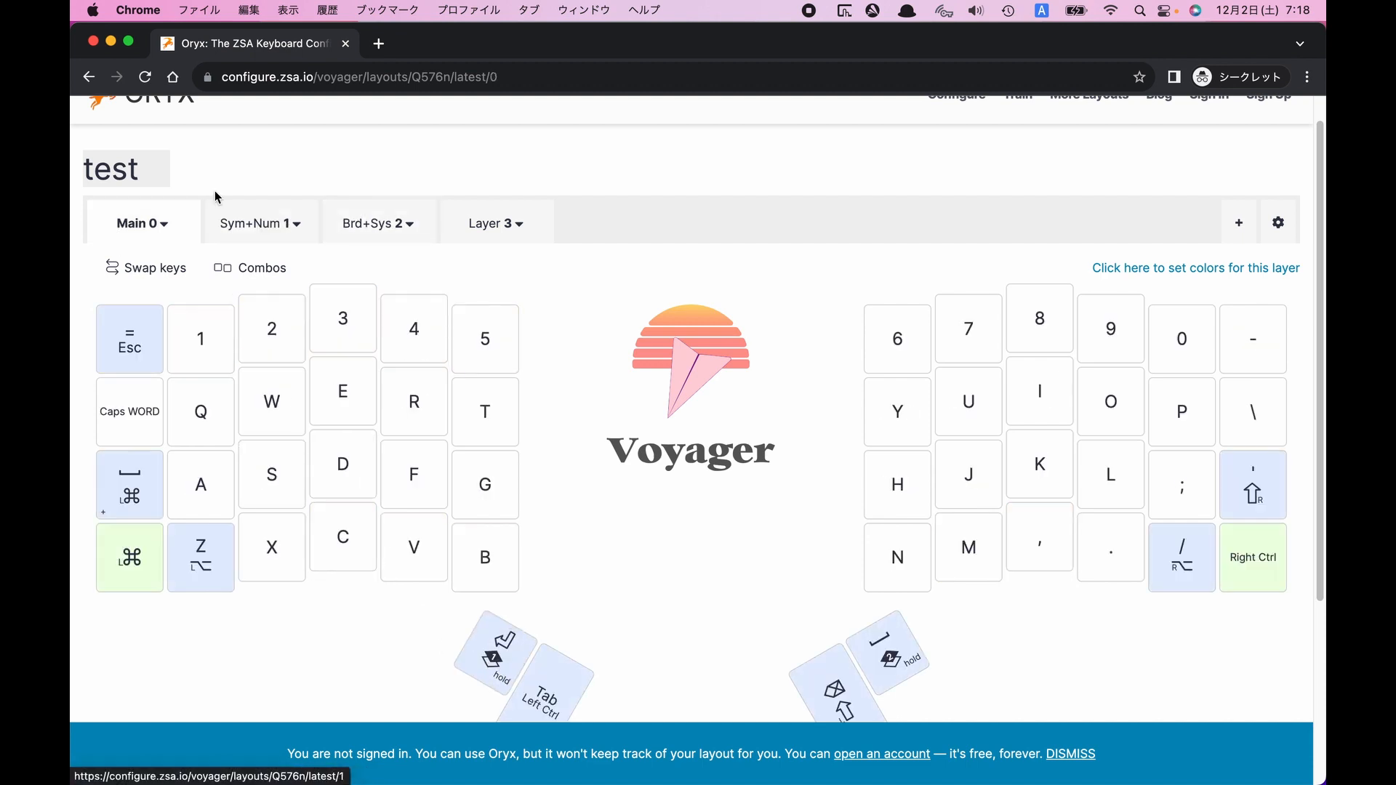
{"action": "left_click", "coordinate": [226, 217]}
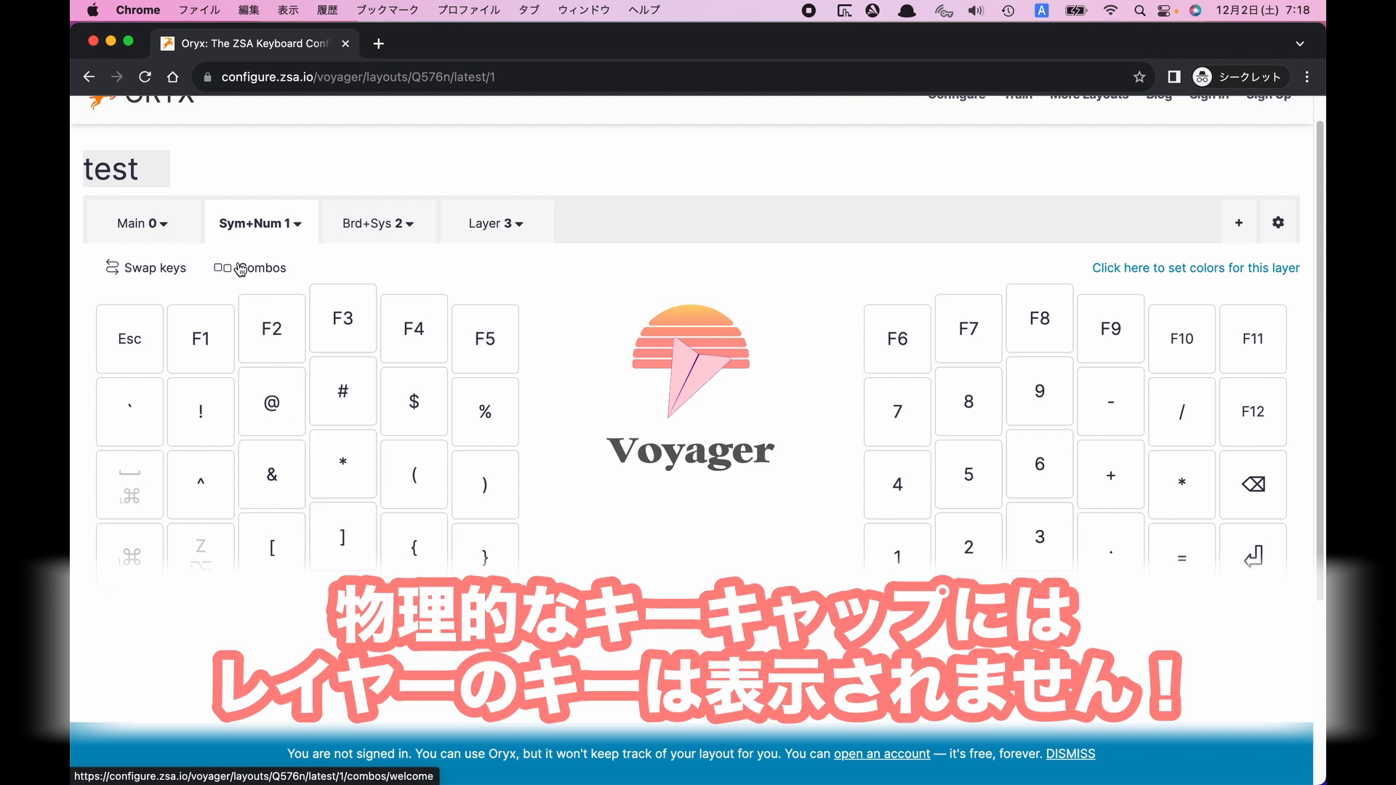
On the Brd+Sys layer, set the Prev key's glow color to blue (#000eff) and close its settings
{"action": "left_click", "coordinate": [344, 227]}
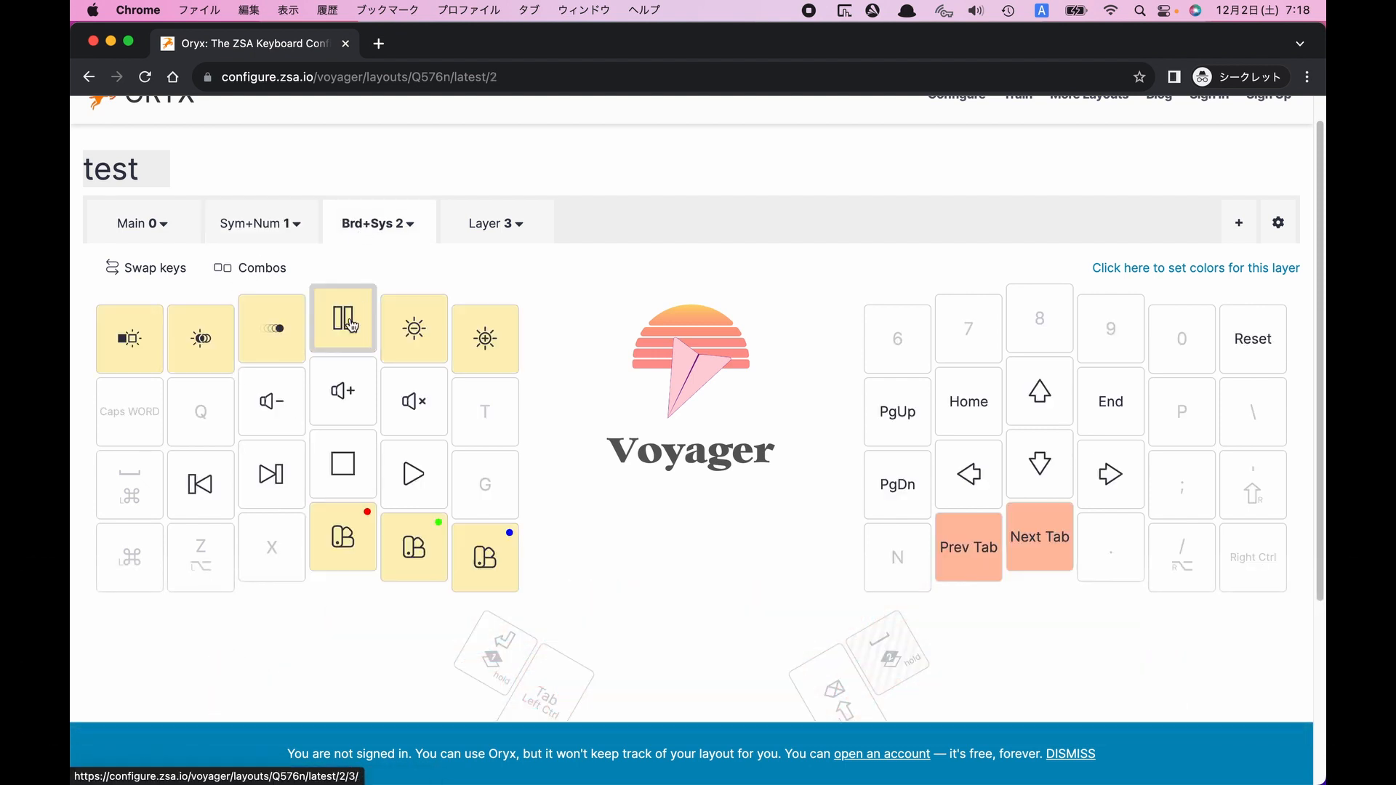
{"action": "left_click", "coordinate": [197, 493]}
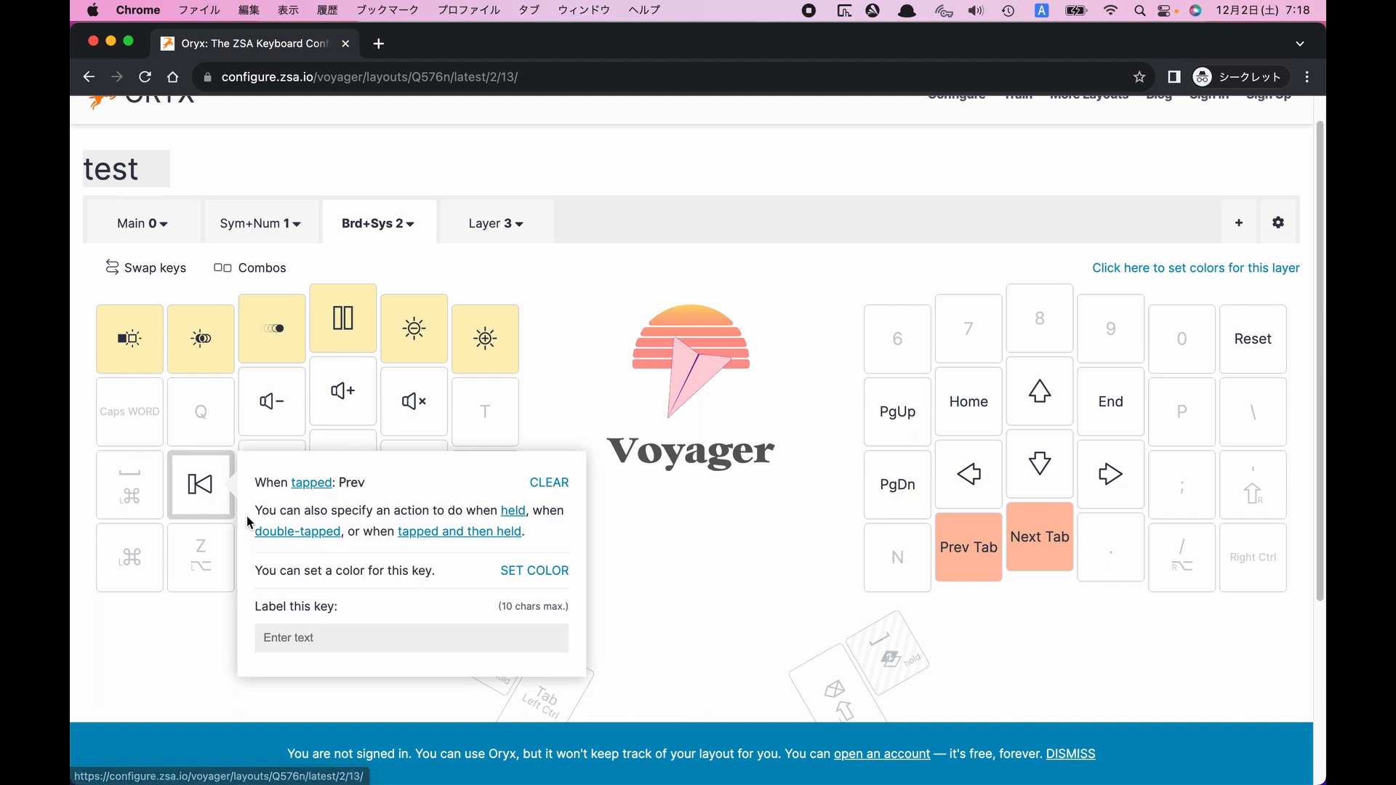
{"action": "left_click", "coordinate": [535, 571]}
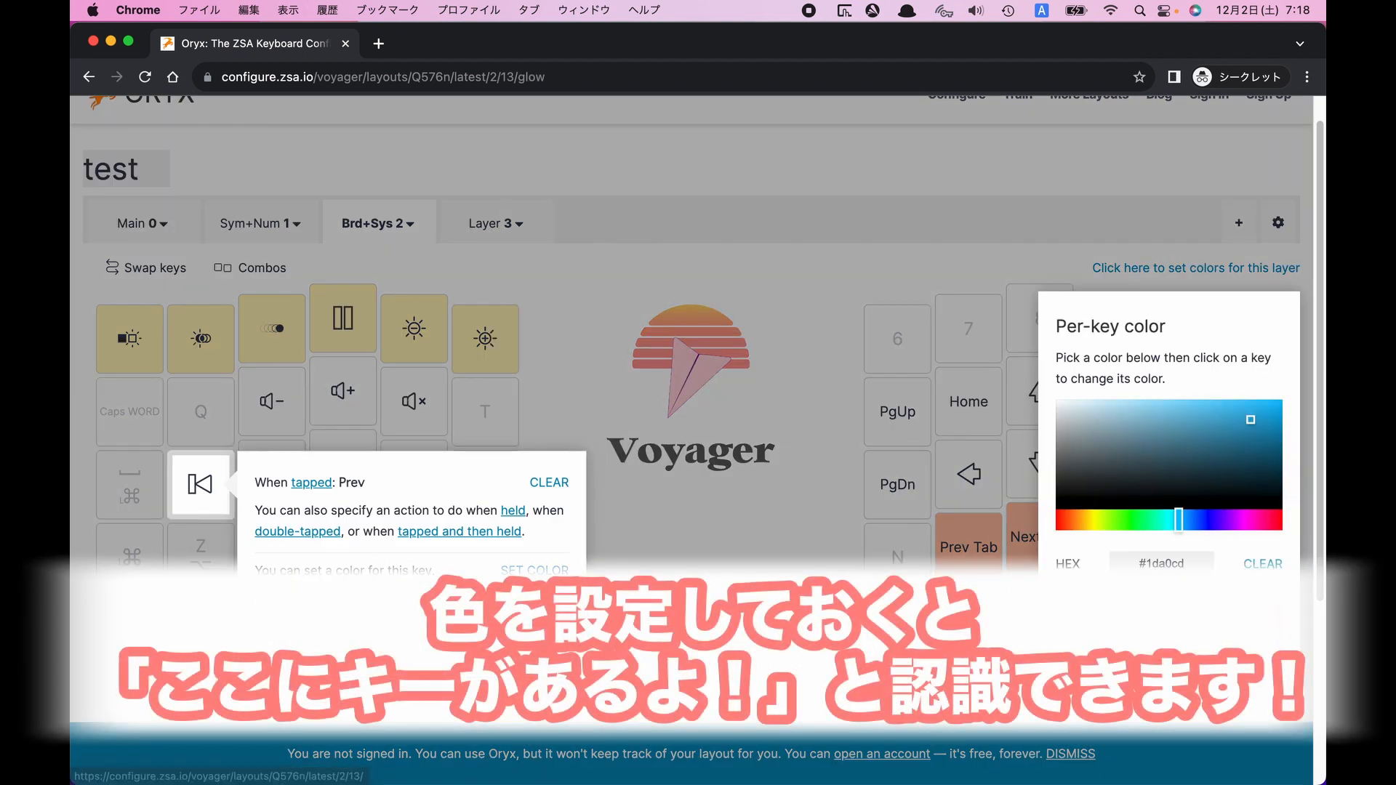
{"action": "left_click", "coordinate": [1186, 608]}
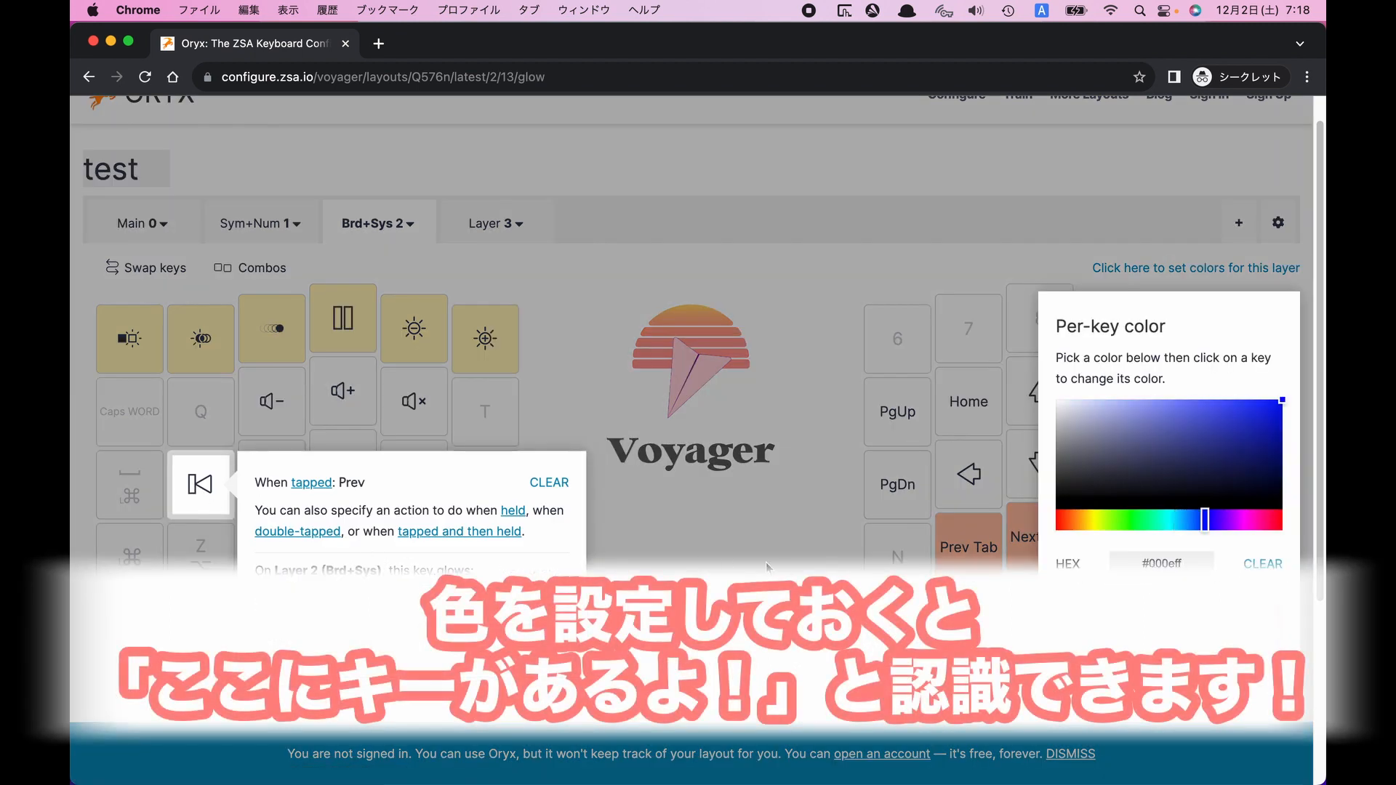
{"action": "left_click", "coordinate": [768, 567]}
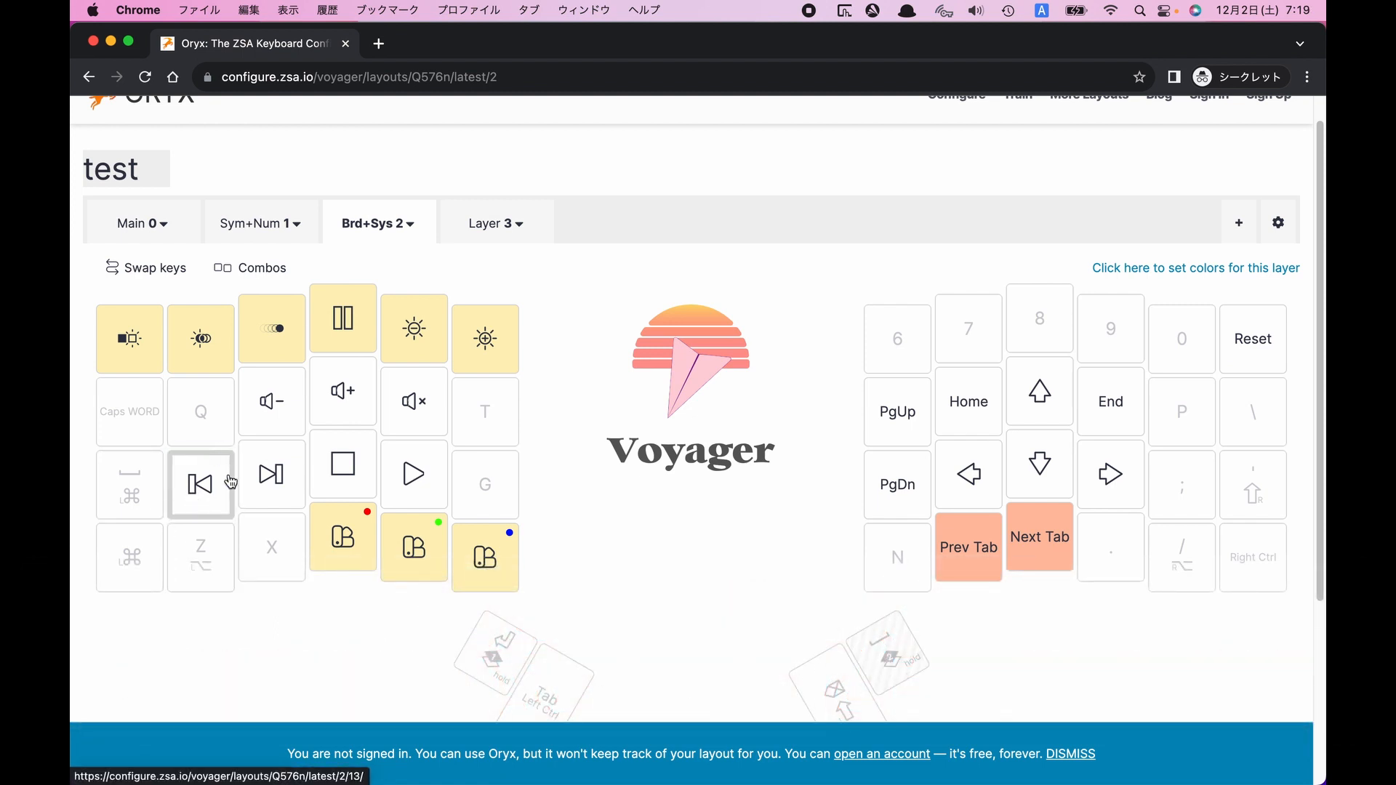
Give the Next key on the Brd+Sys layer a blue glow color and close its settings
{"action": "left_click", "coordinate": [270, 476]}
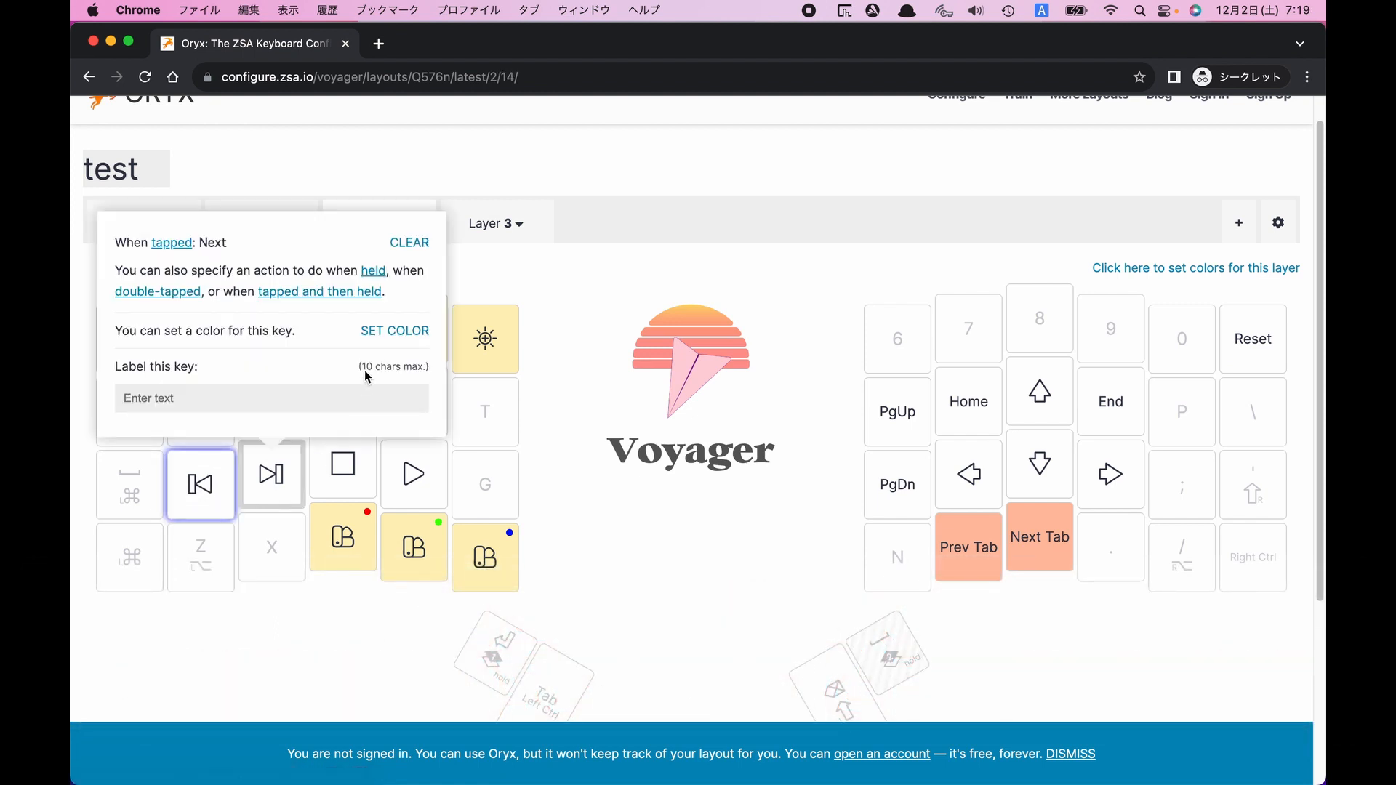
{"action": "left_click", "coordinate": [393, 332]}
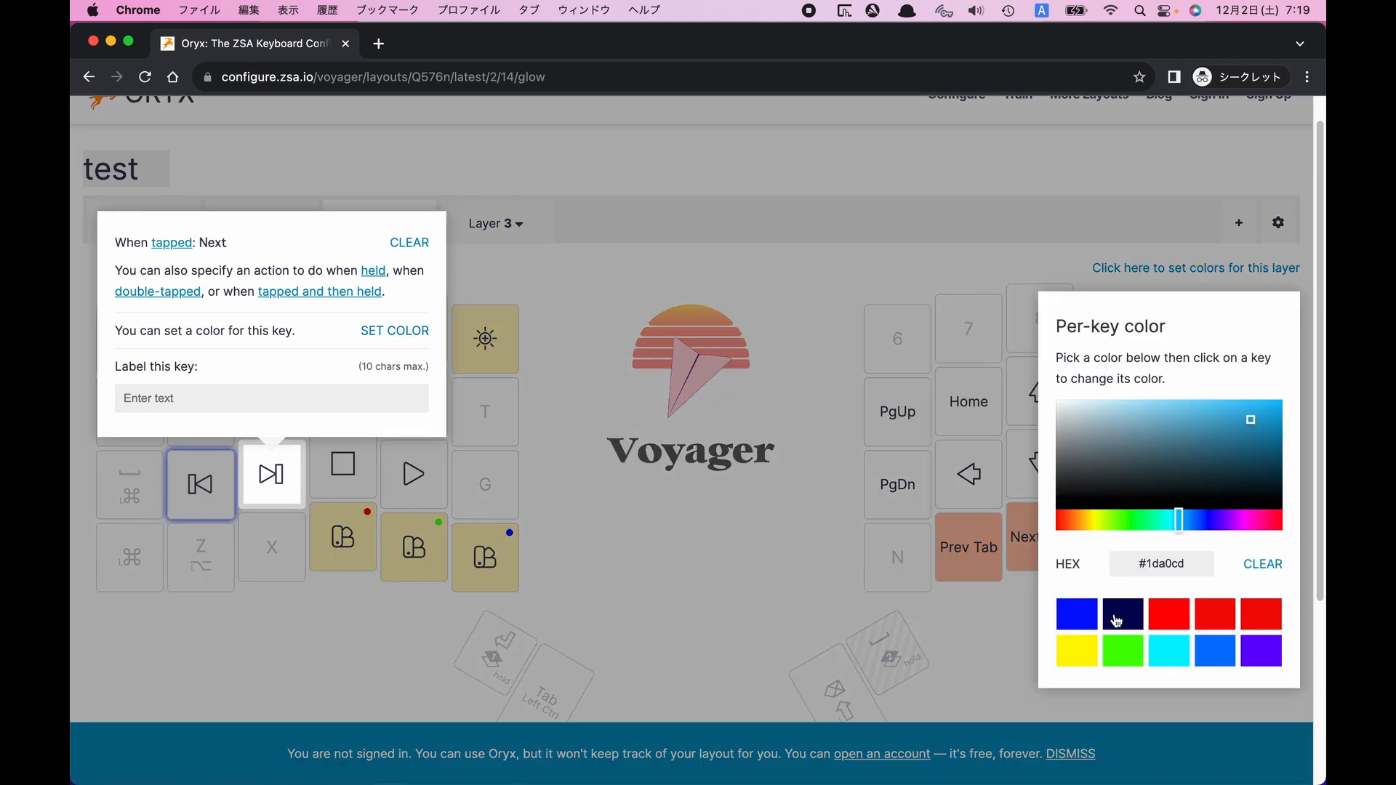
{"action": "left_click", "coordinate": [1116, 620]}
{"action": "left_click", "coordinate": [712, 612]}
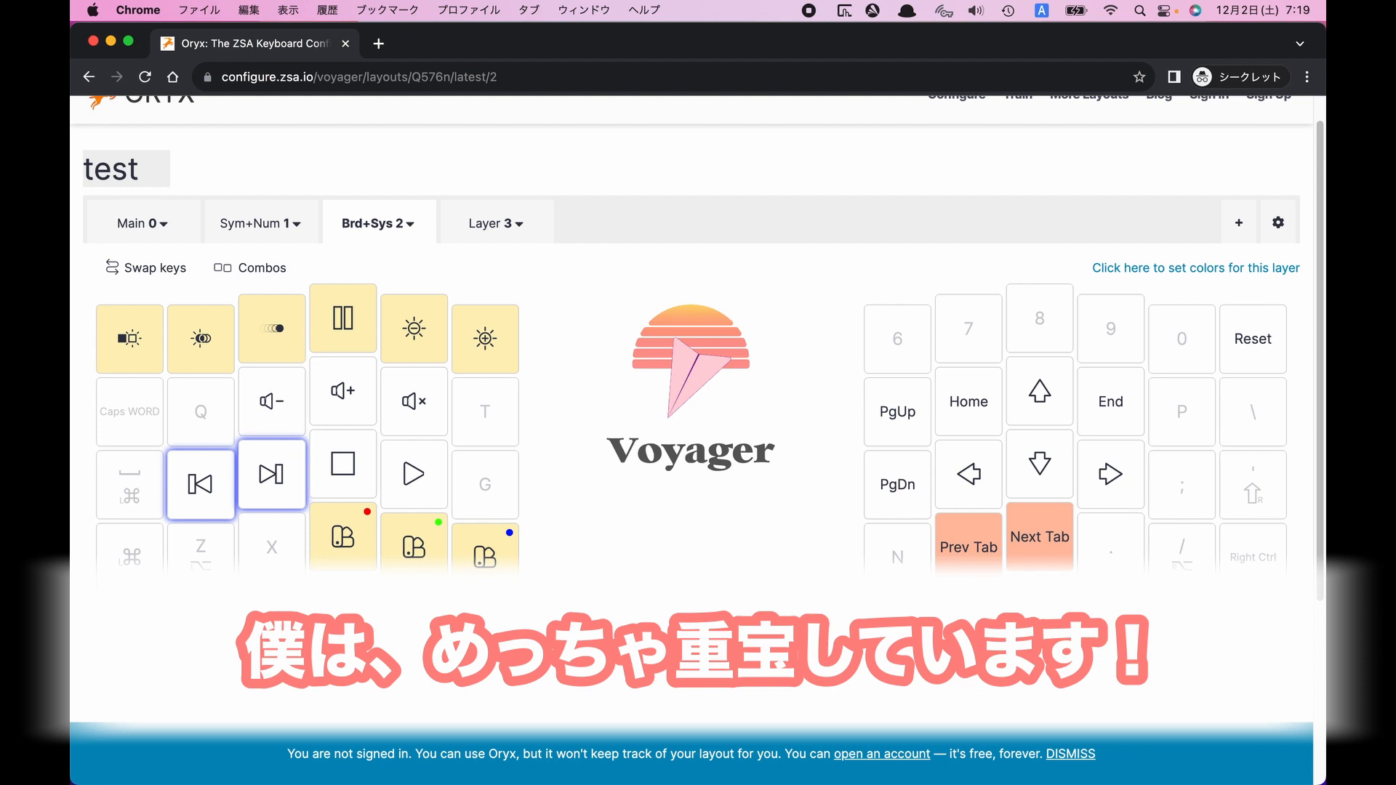
Set the Stop key's glow color on the Brd+Sys layer to #000eff and close its settings
{"action": "scroll", "coordinate": [523, 538], "scroll_direction": "down", "scroll_amount": 2}
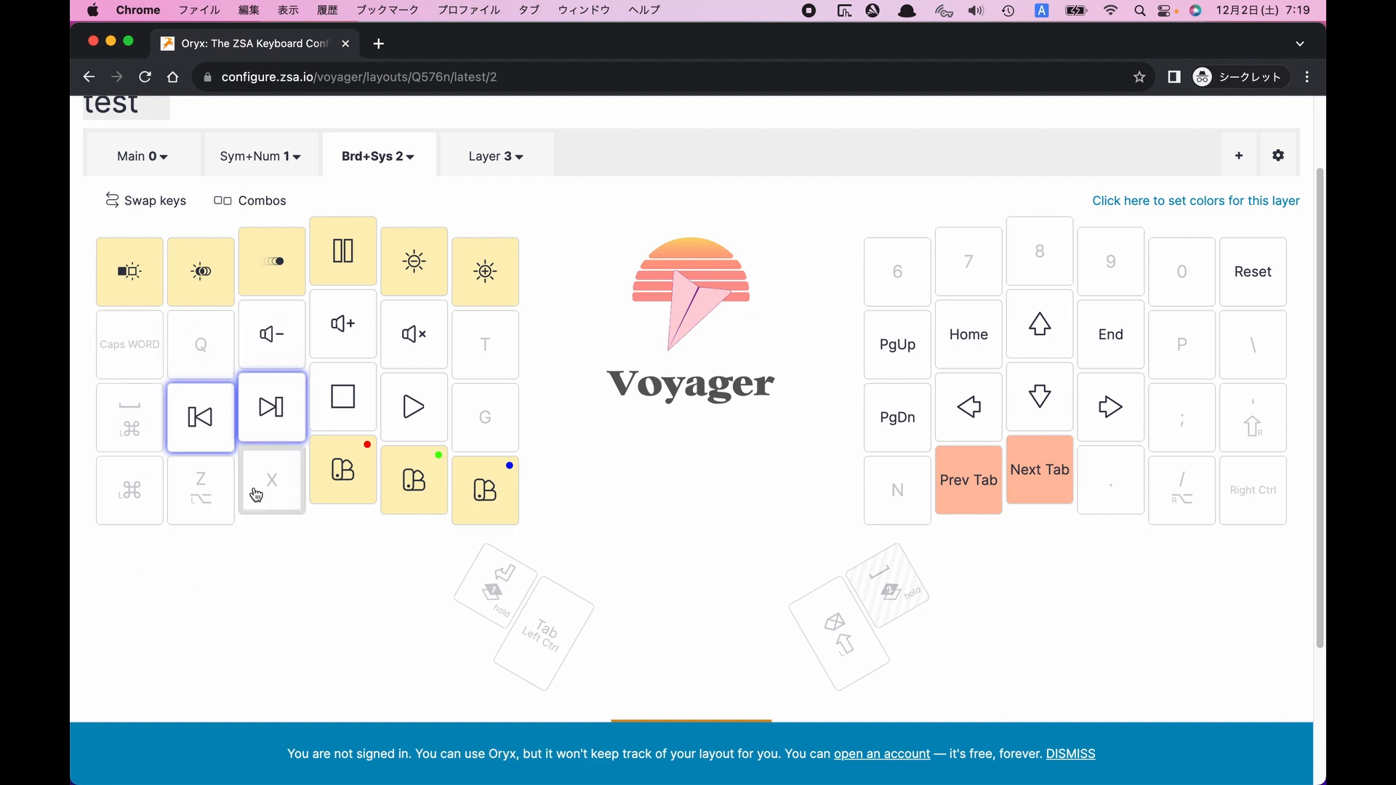
{"action": "left_click", "coordinate": [348, 405]}
{"action": "left_click", "coordinate": [466, 253]}
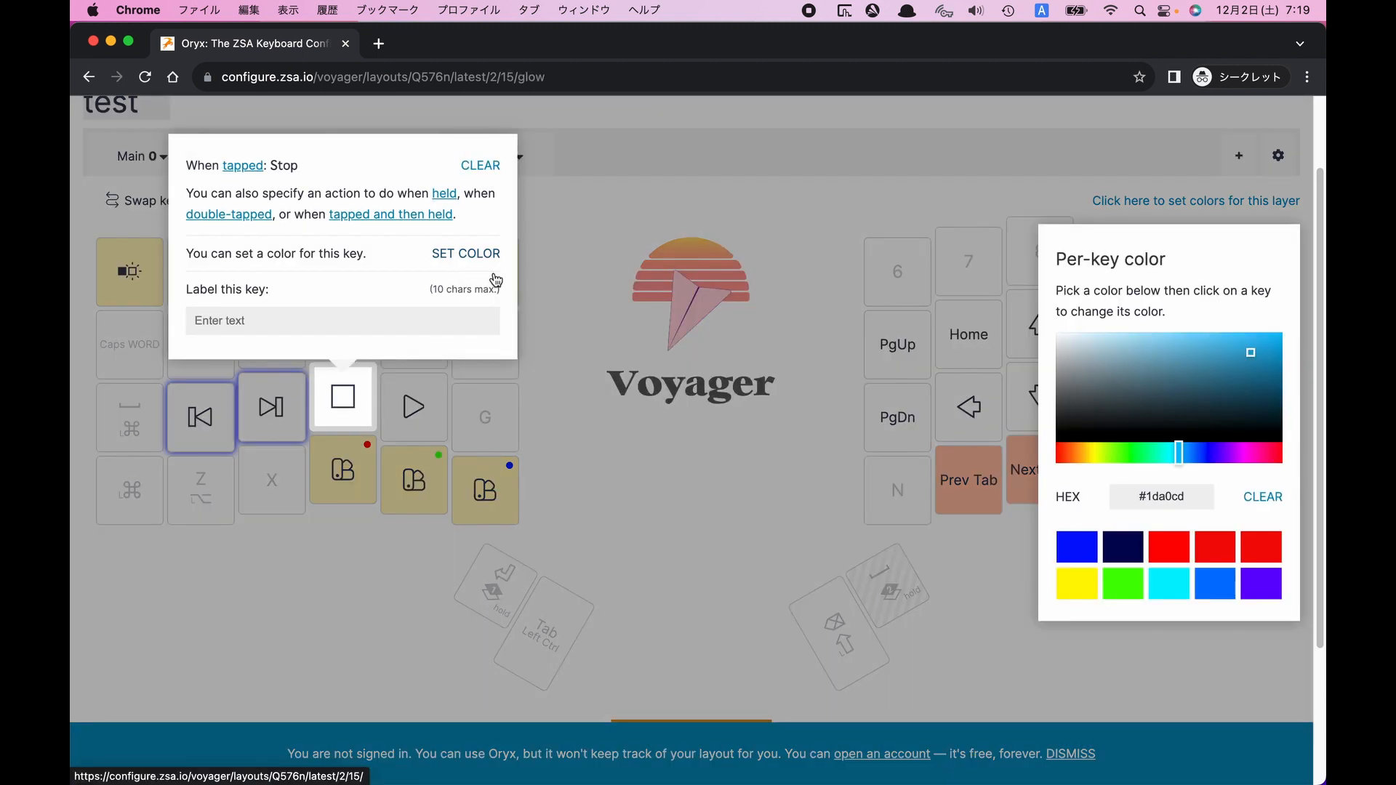
{"action": "left_click", "coordinate": [1078, 552]}
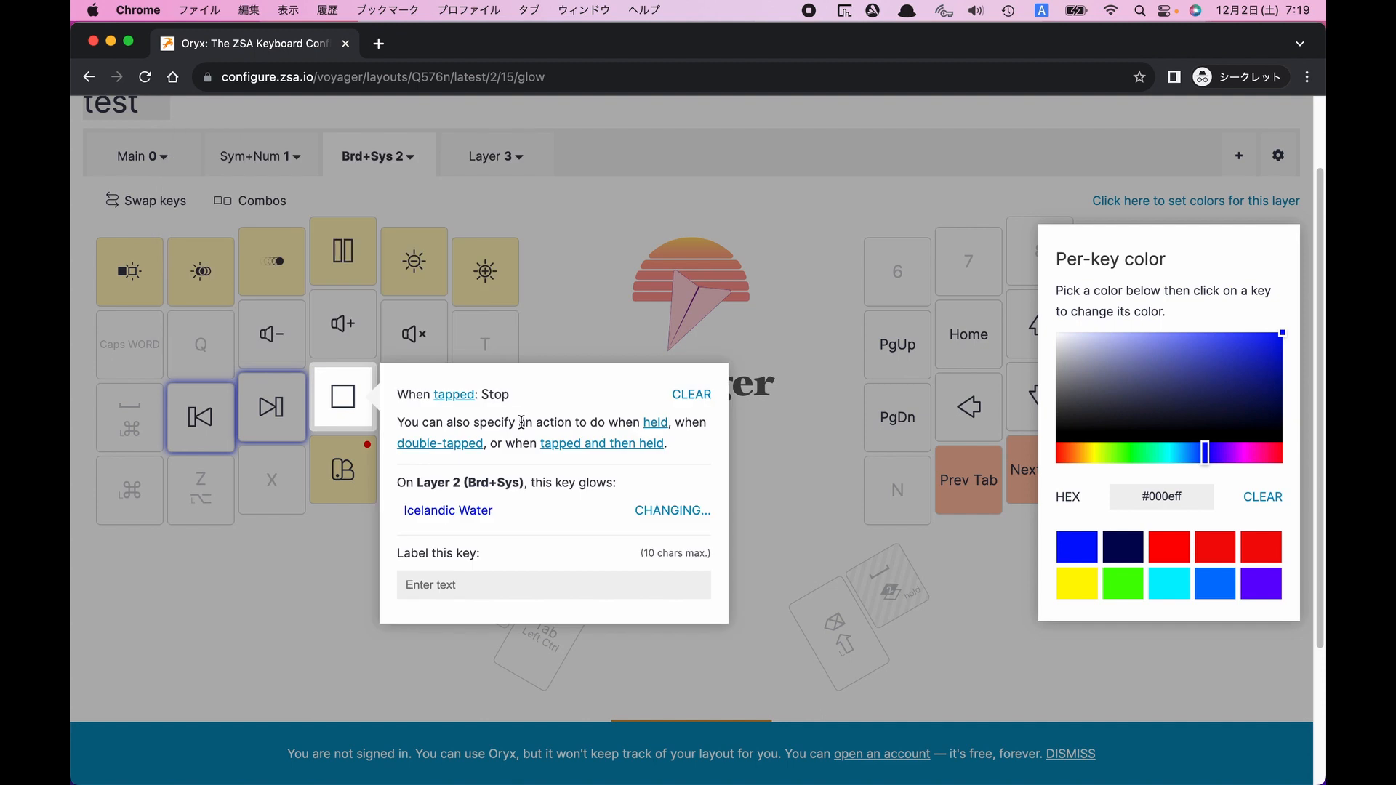
{"action": "left_click", "coordinate": [582, 334]}
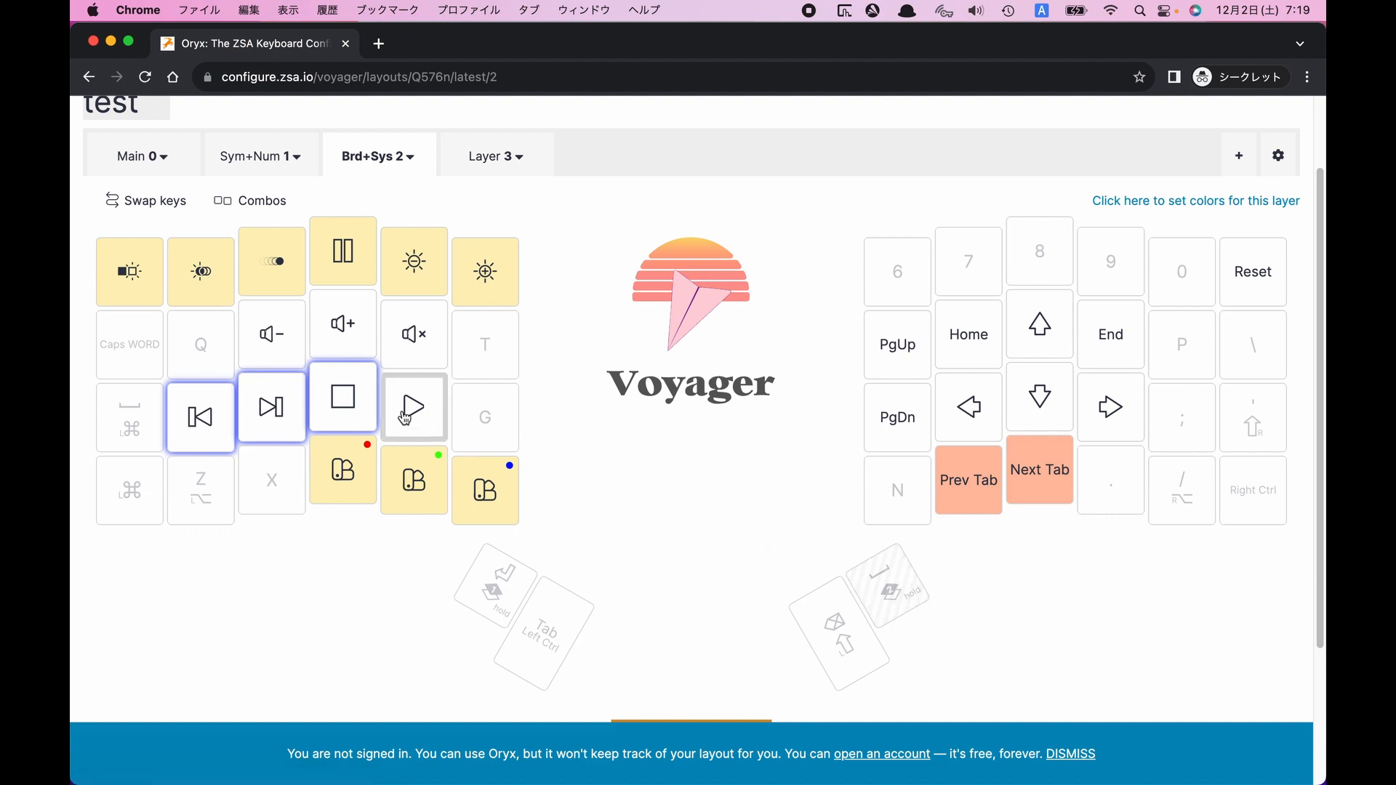
Set the Play key's glow color on the Brd+Sys layer to #000eff and close its settings
{"action": "left_click", "coordinate": [424, 421]}
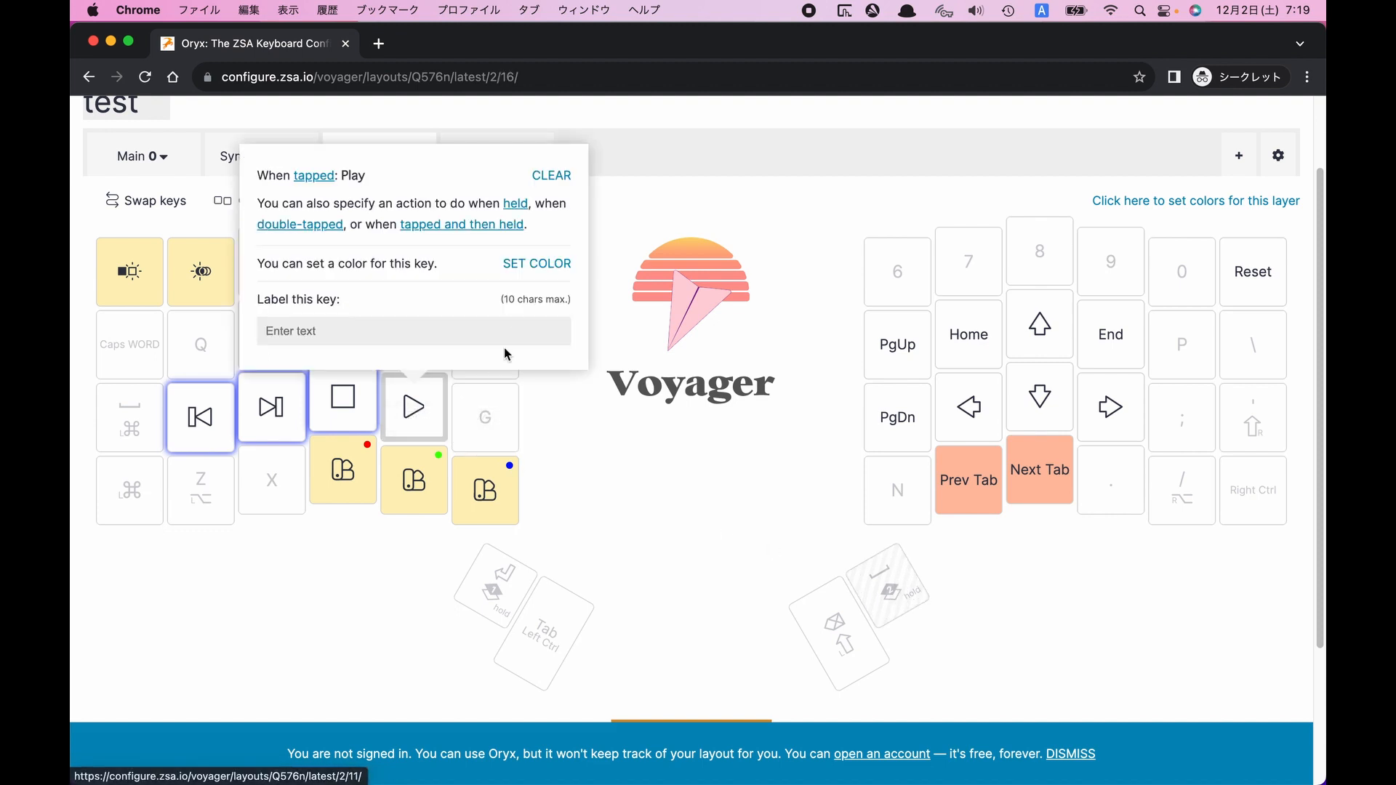
{"action": "left_click", "coordinate": [538, 263]}
{"action": "left_click", "coordinate": [1064, 554]}
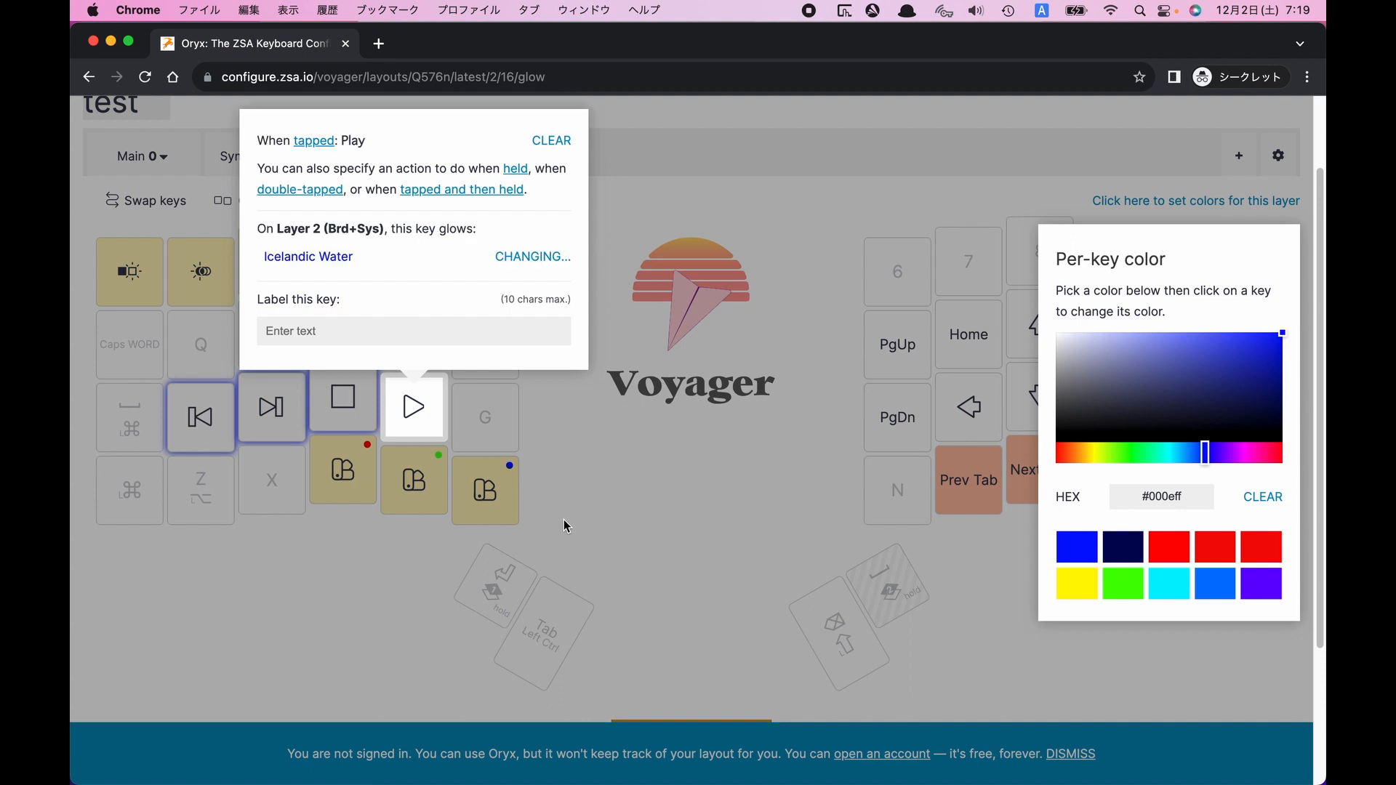
{"action": "left_click", "coordinate": [564, 519]}
{"action": "scroll", "coordinate": [595, 518], "scroll_direction": "up", "scroll_amount": 3}
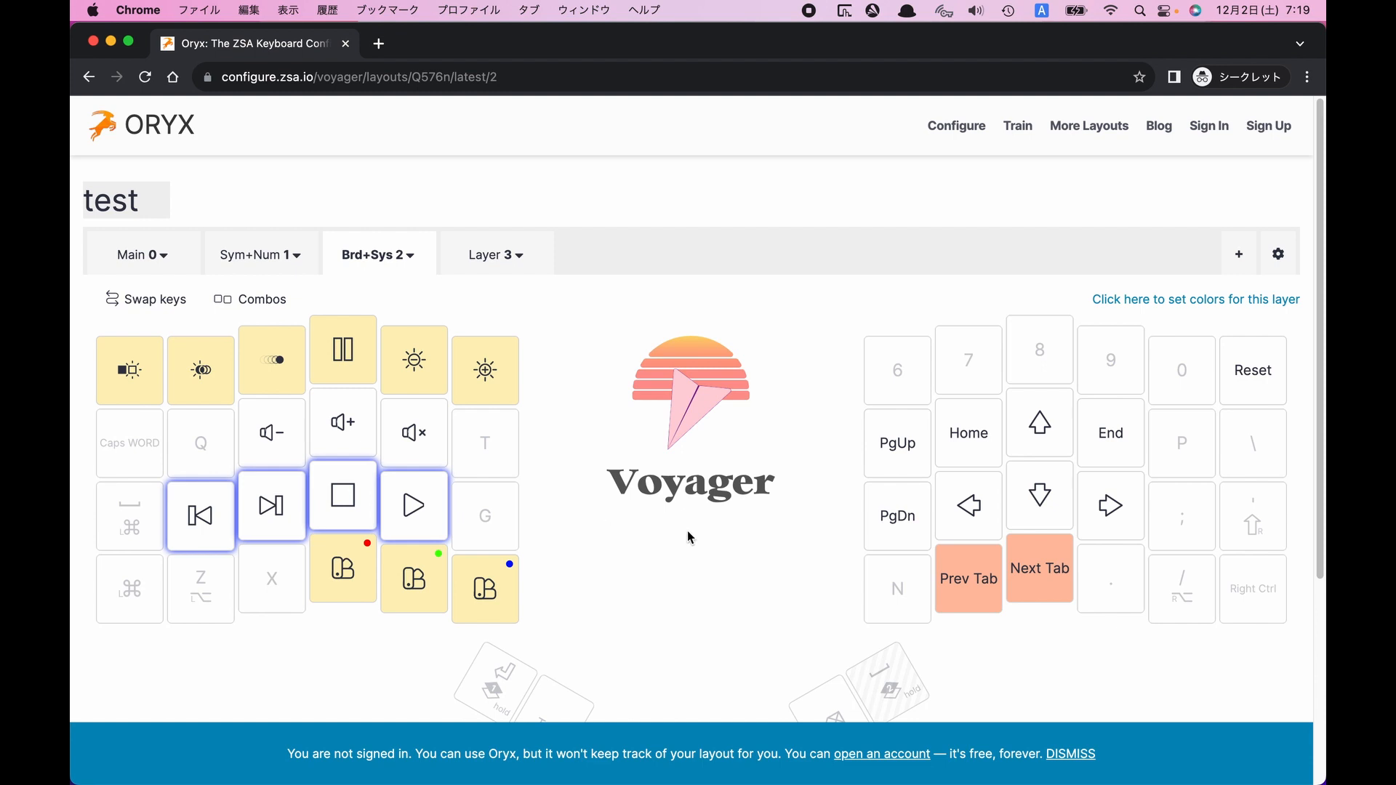
Examine the Auto Shift, Combo and RGB sections of the advanced configuration settings, then return to the Main layer
{"action": "scroll", "coordinate": [688, 536], "scroll_direction": "down", "scroll_amount": 3}
{"action": "scroll", "coordinate": [1111, 440], "scroll_direction": "up", "scroll_amount": 3}
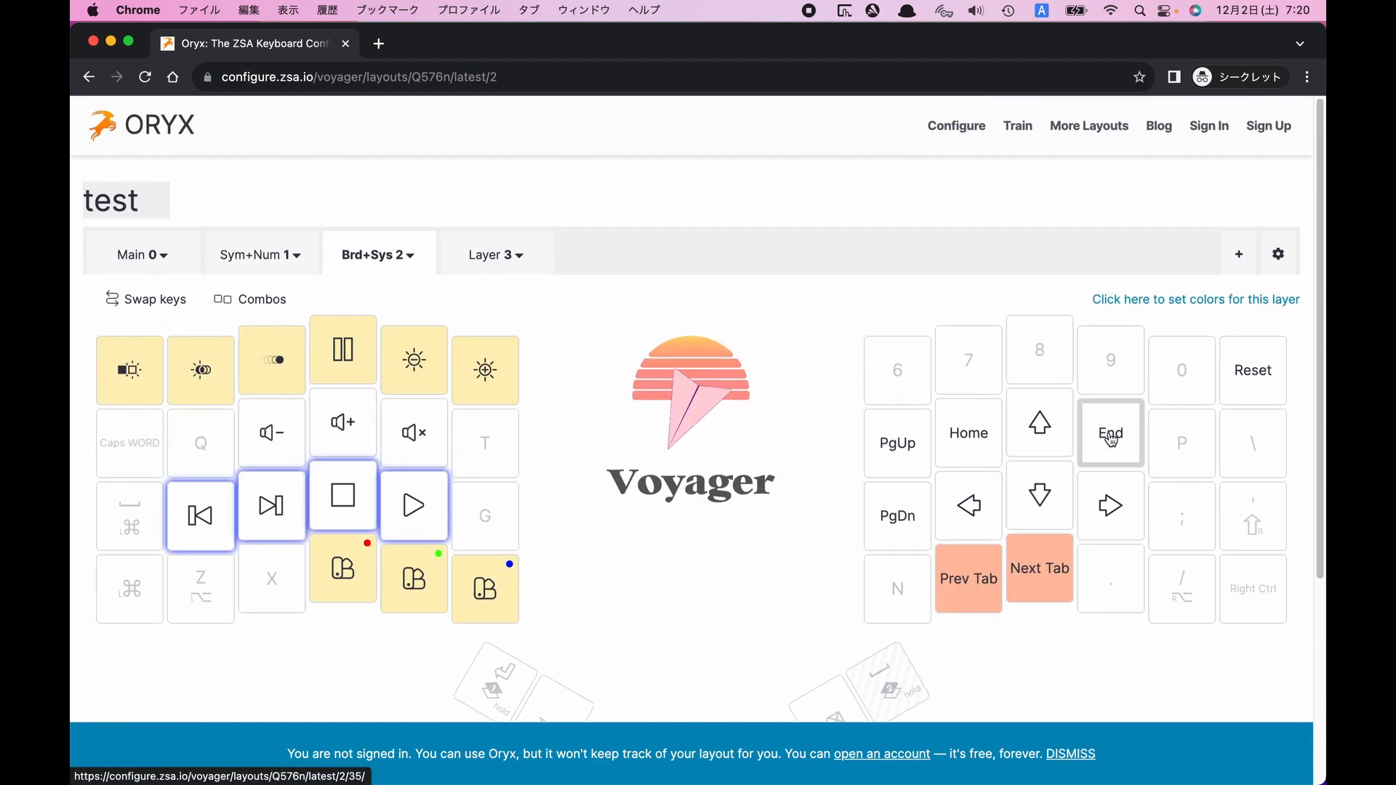
{"action": "left_click", "coordinate": [1281, 255]}
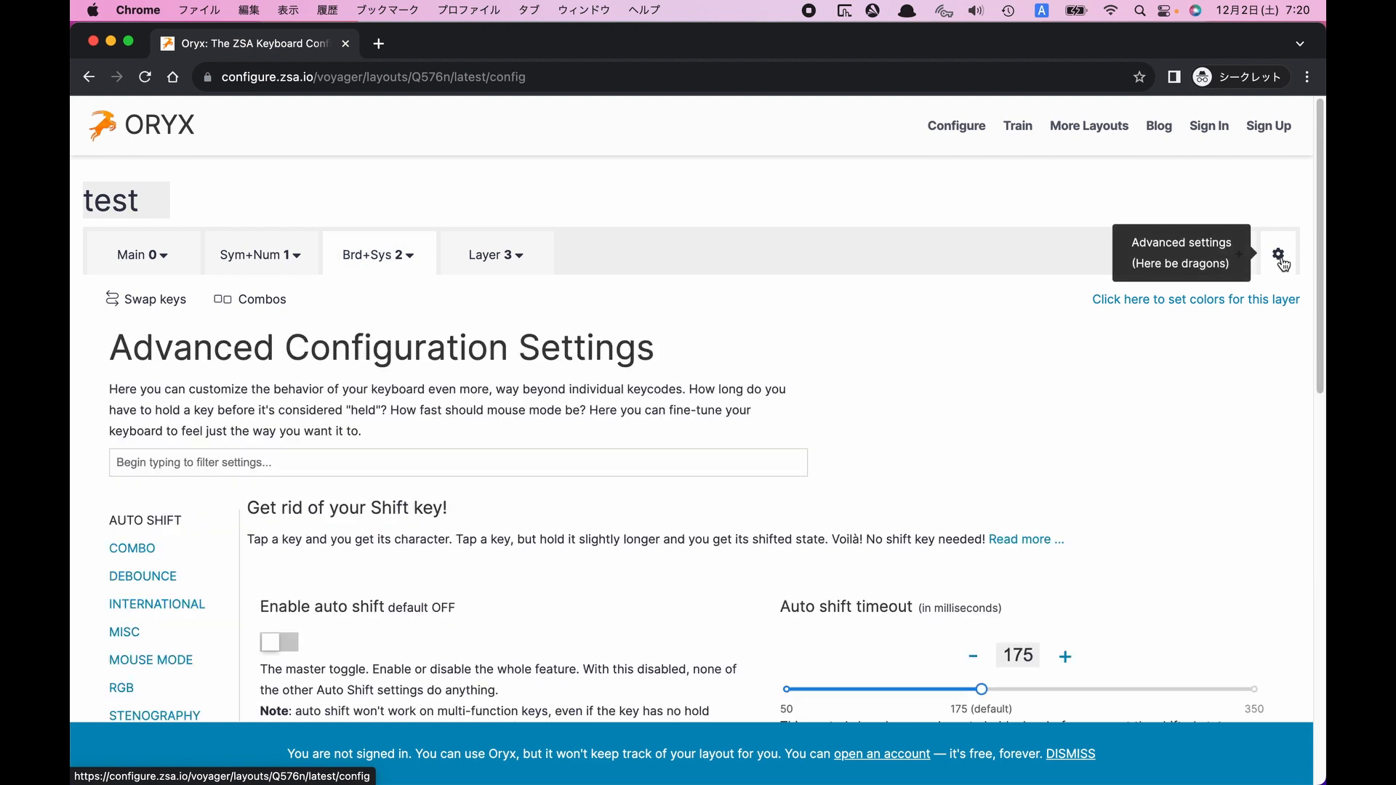
{"action": "scroll", "coordinate": [334, 559], "scroll_direction": "down", "scroll_amount": 2}
{"action": "scroll", "coordinate": [334, 560], "scroll_direction": "down", "scroll_amount": 3}
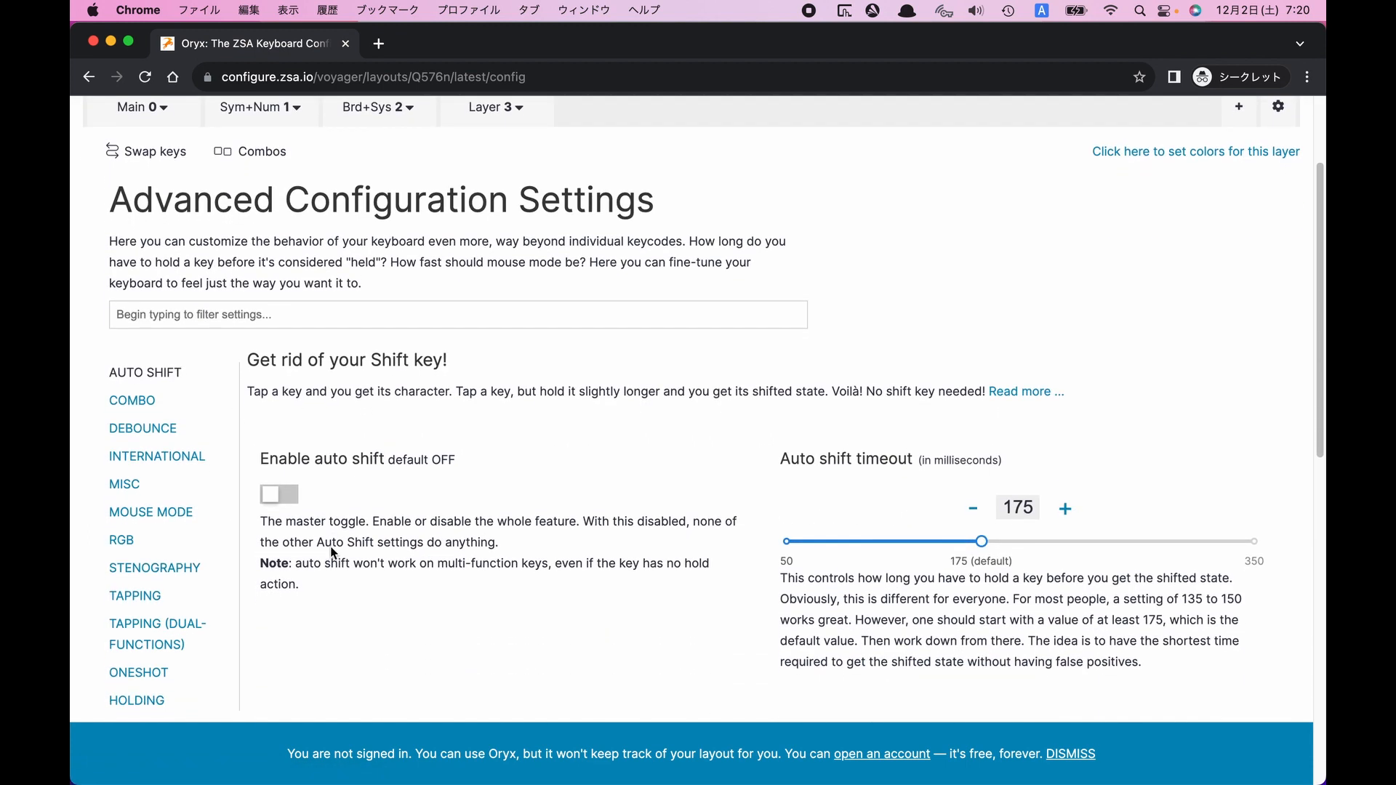
{"action": "scroll", "coordinate": [320, 551], "scroll_direction": "down", "scroll_amount": 1}
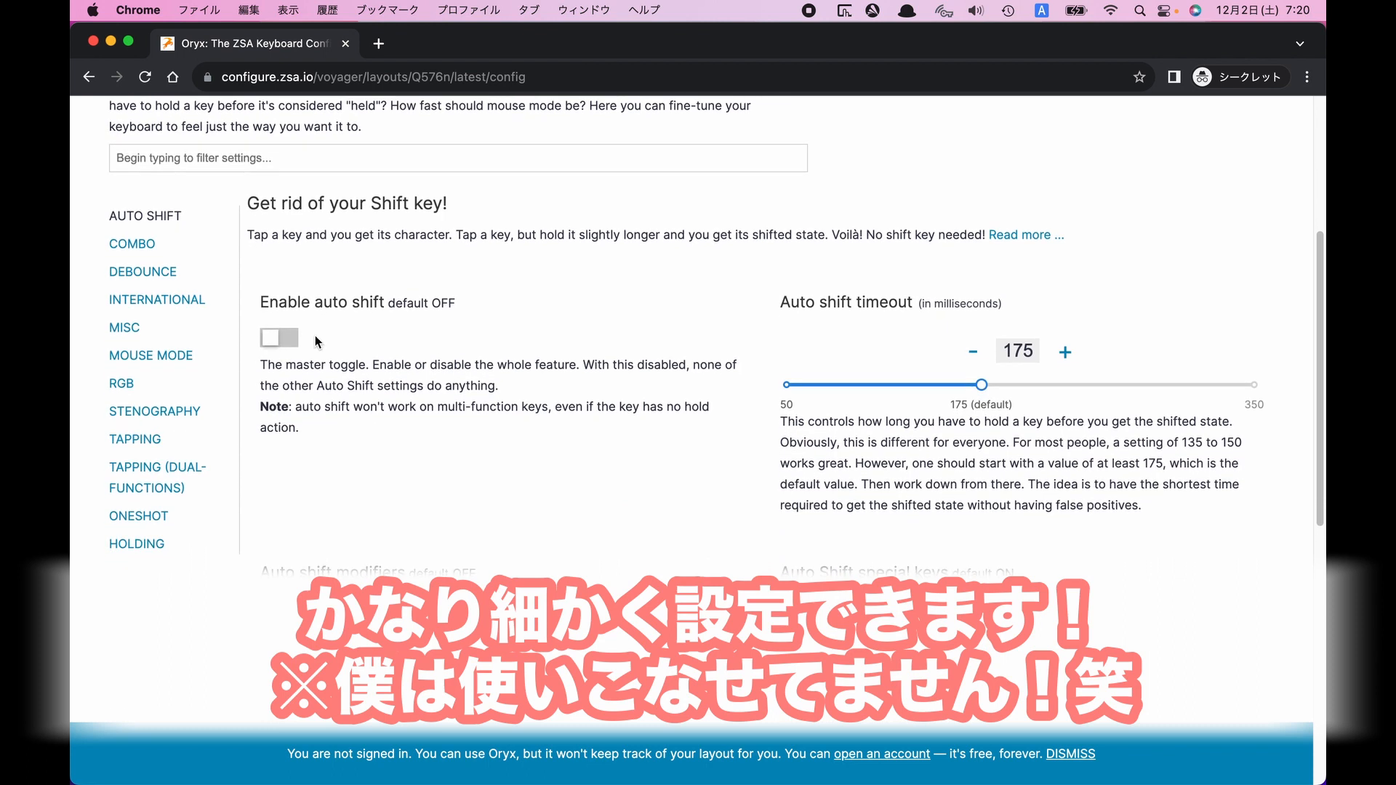
{"action": "left_click", "coordinate": [201, 244]}
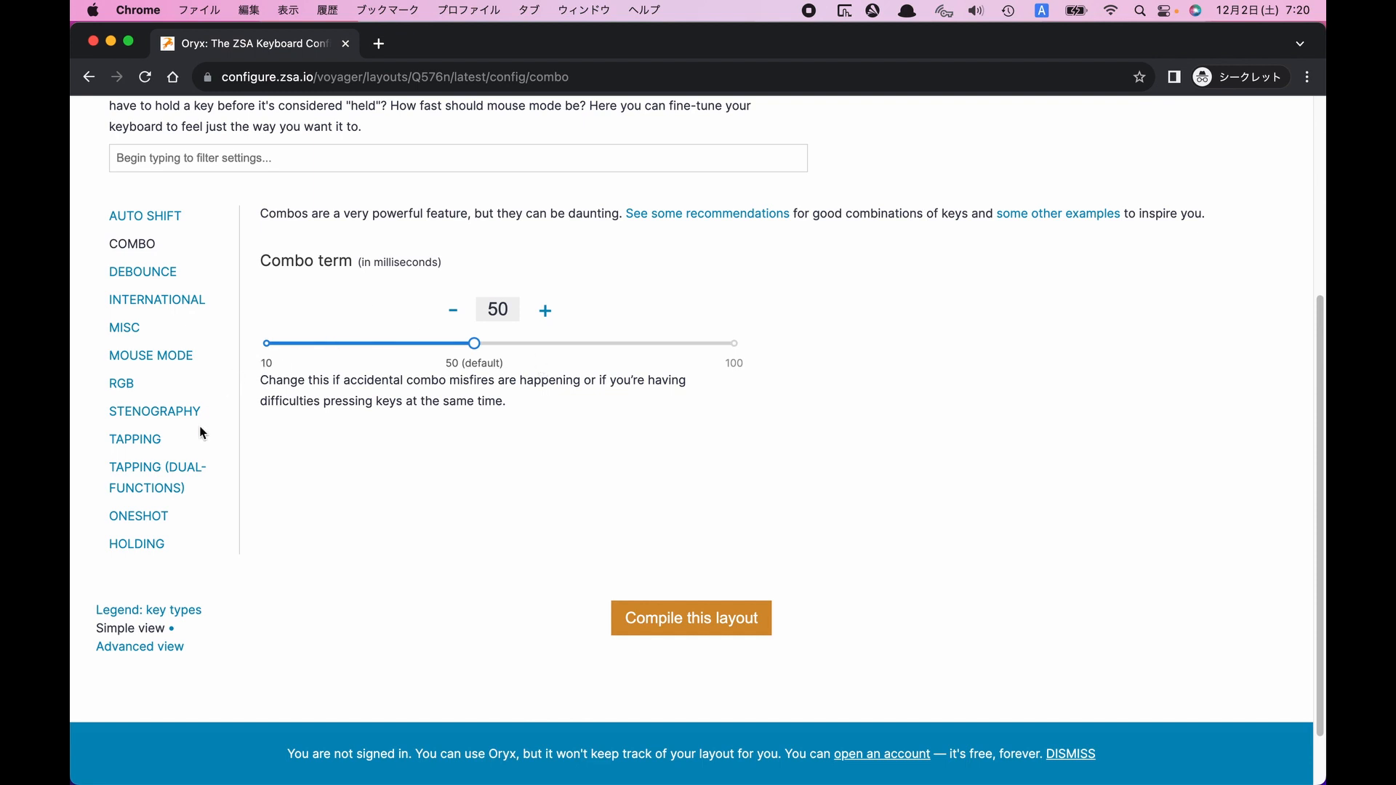
{"action": "left_click", "coordinate": [121, 384]}
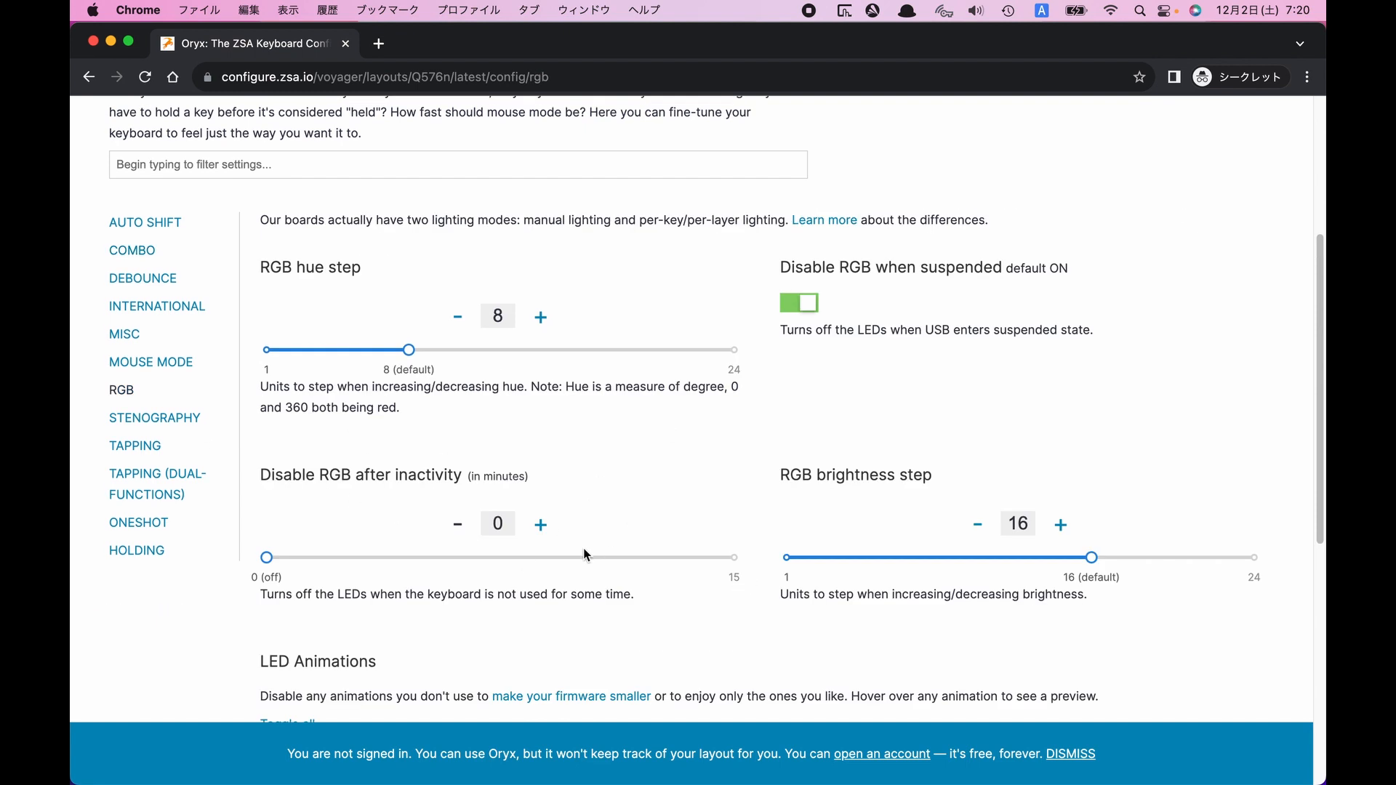
{"action": "scroll", "coordinate": [181, 576], "scroll_direction": "up", "scroll_amount": 3}
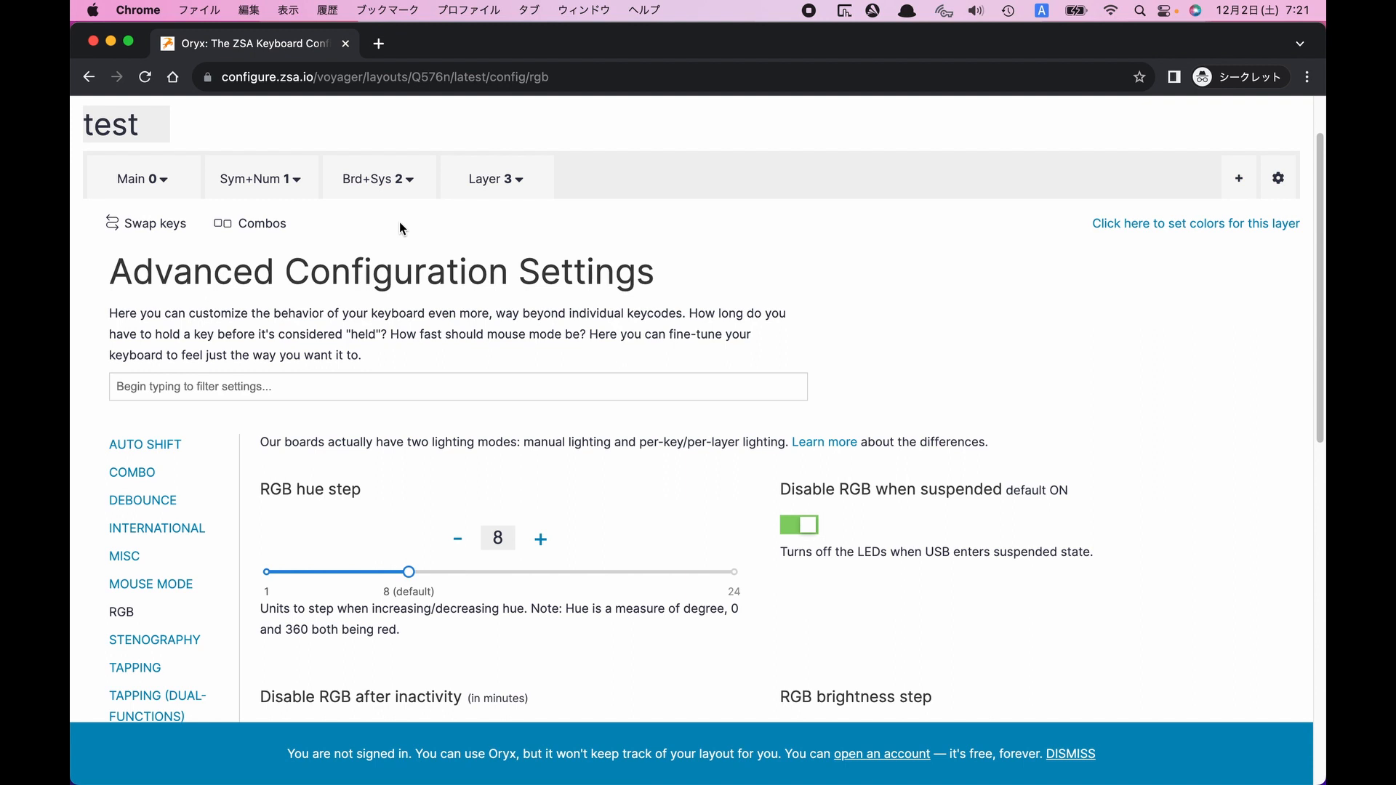
{"action": "scroll", "coordinate": [714, 317], "scroll_direction": "up", "scroll_amount": 2}
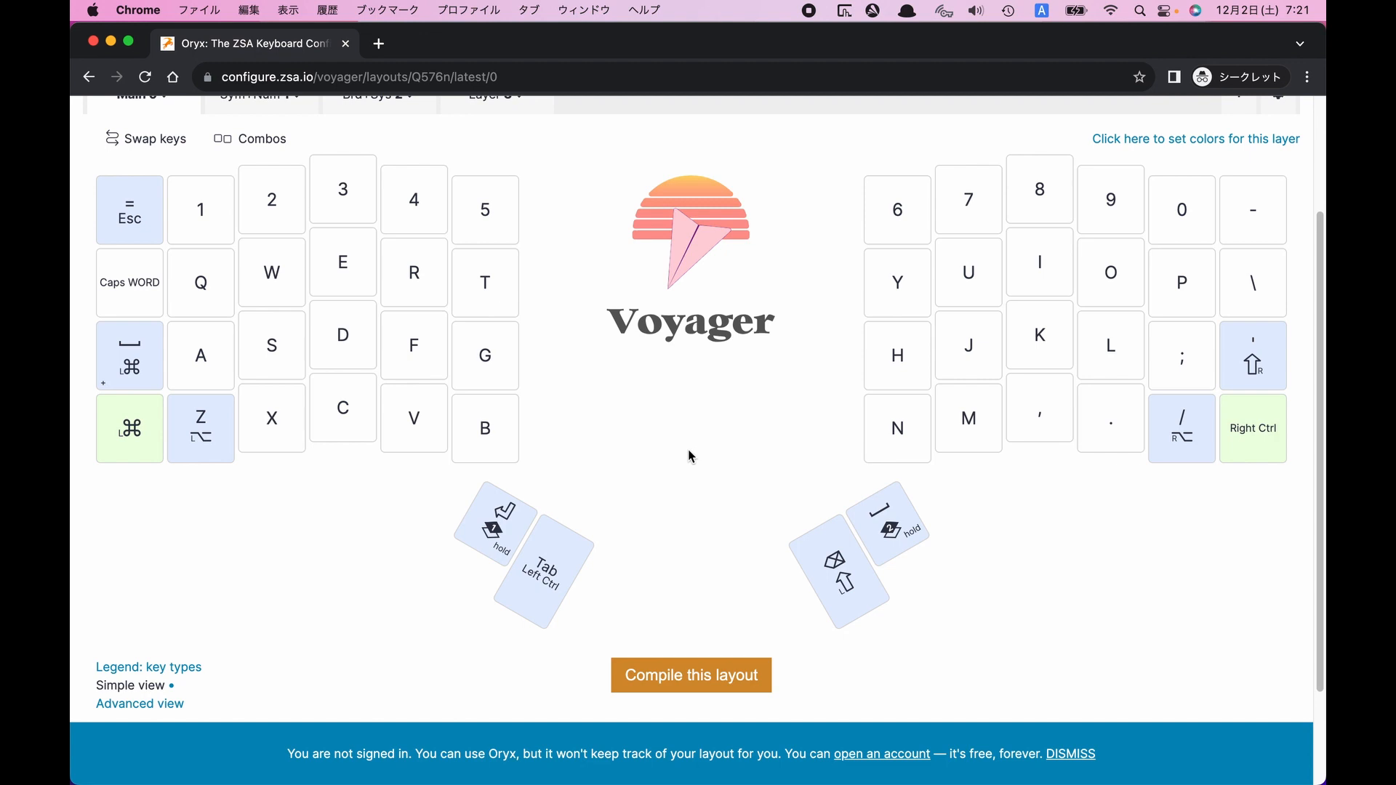
{"action": "scroll", "coordinate": [688, 449], "scroll_direction": "up", "scroll_amount": 3}
{"action": "scroll", "coordinate": [688, 448], "scroll_direction": "down", "scroll_amount": 5}
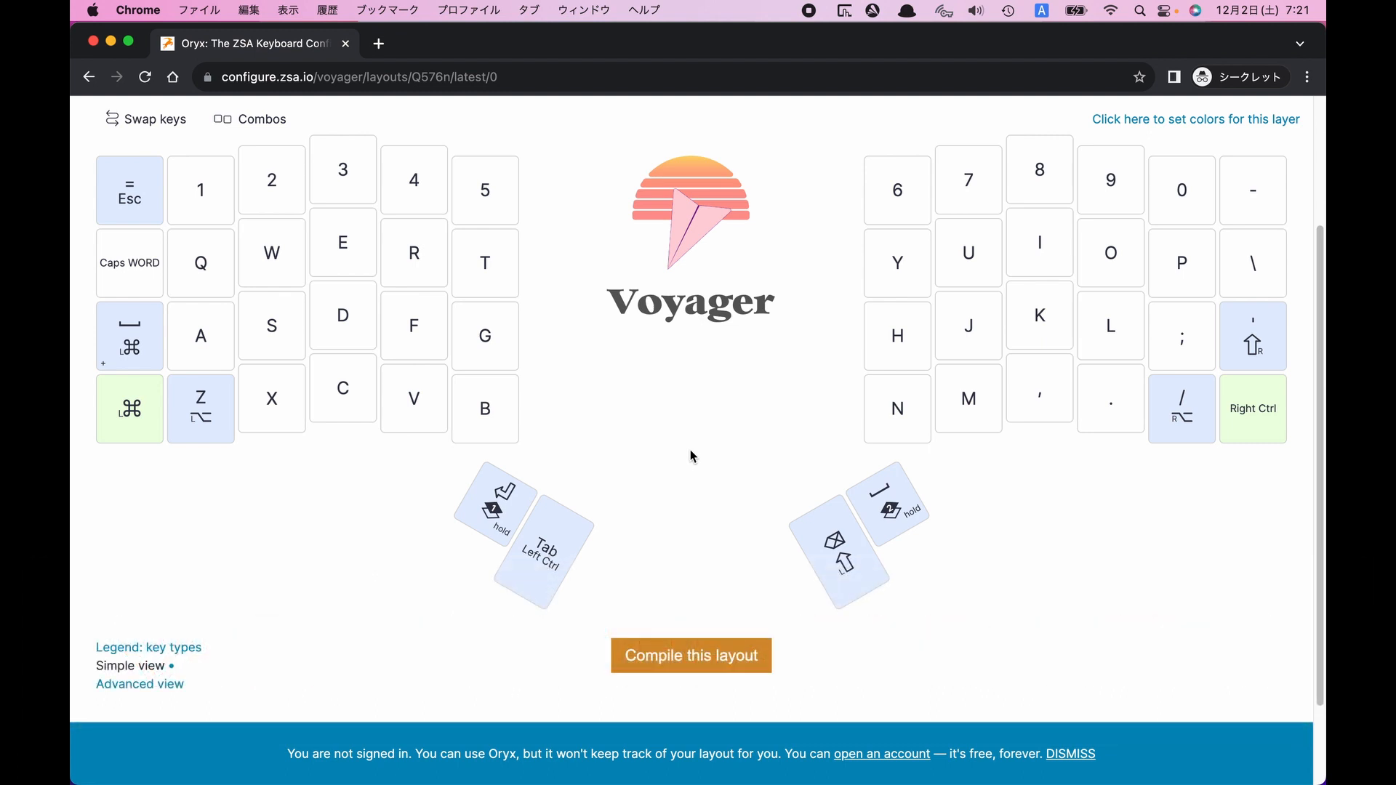
Switch to the other browser window's Voyager layout and compare its Main, Sym+Num and Brd+Sys layers
{"action": "left_click", "coordinate": [346, 45]}
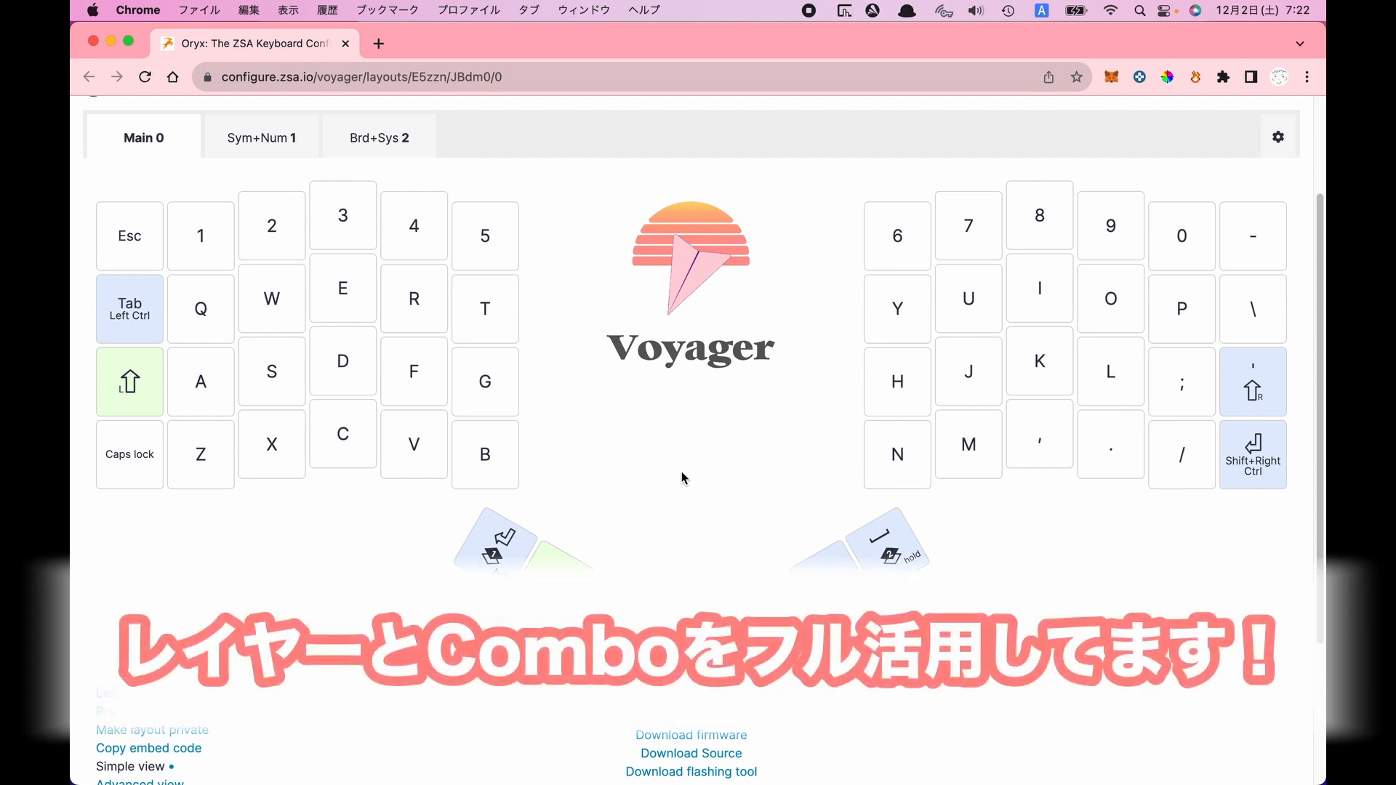
{"action": "scroll", "coordinate": [682, 471], "scroll_direction": "down", "scroll_amount": 1}
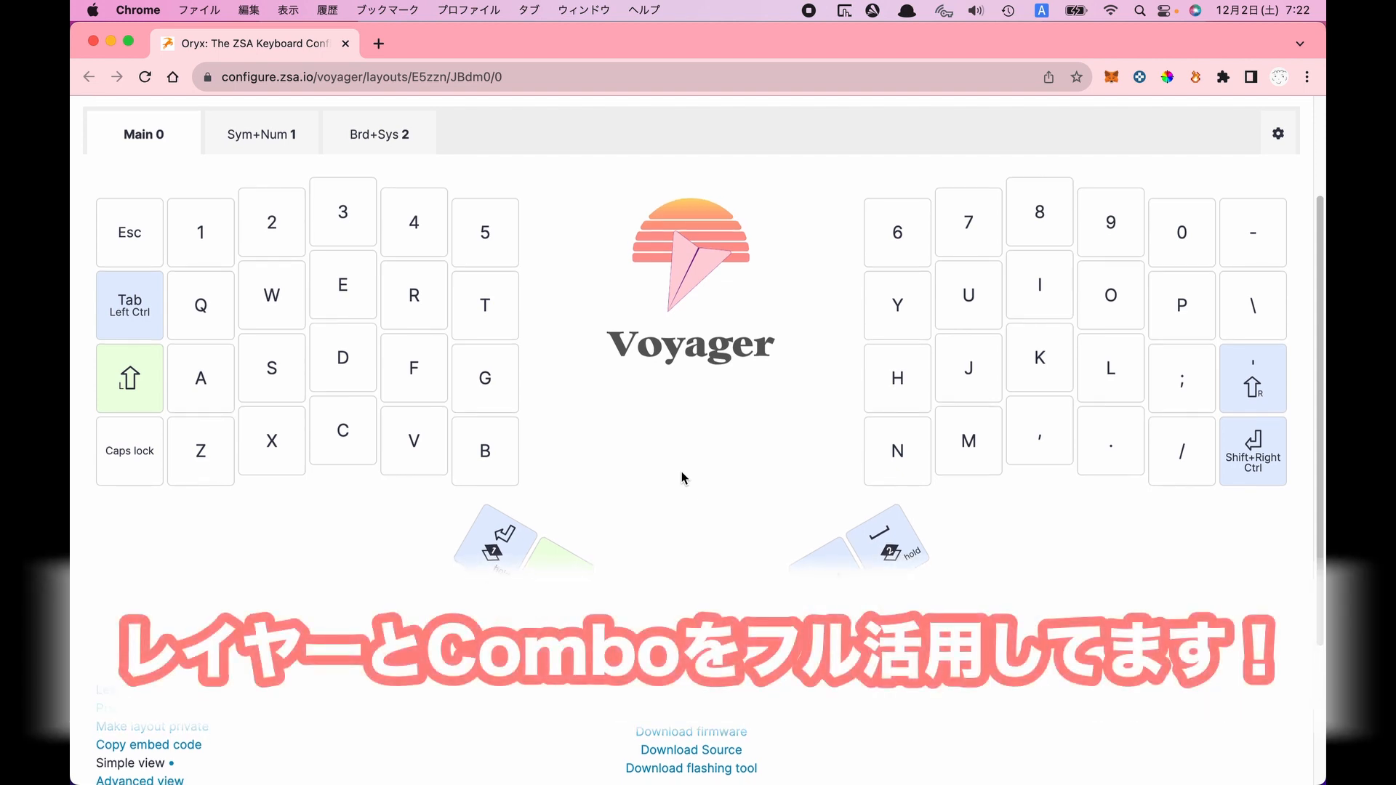
{"action": "left_click", "coordinate": [244, 136]}
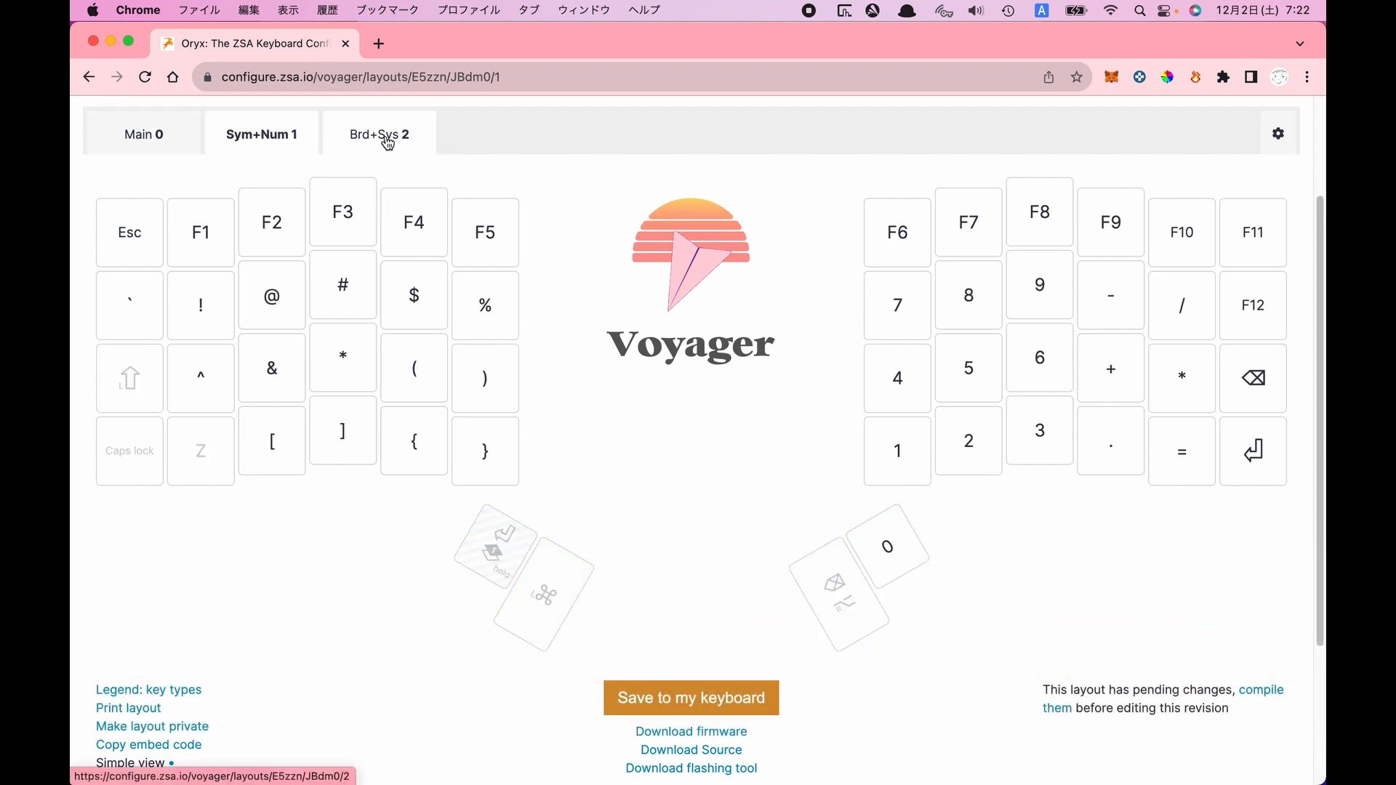
{"action": "left_click", "coordinate": [355, 143]}
{"action": "left_click", "coordinate": [221, 134]}
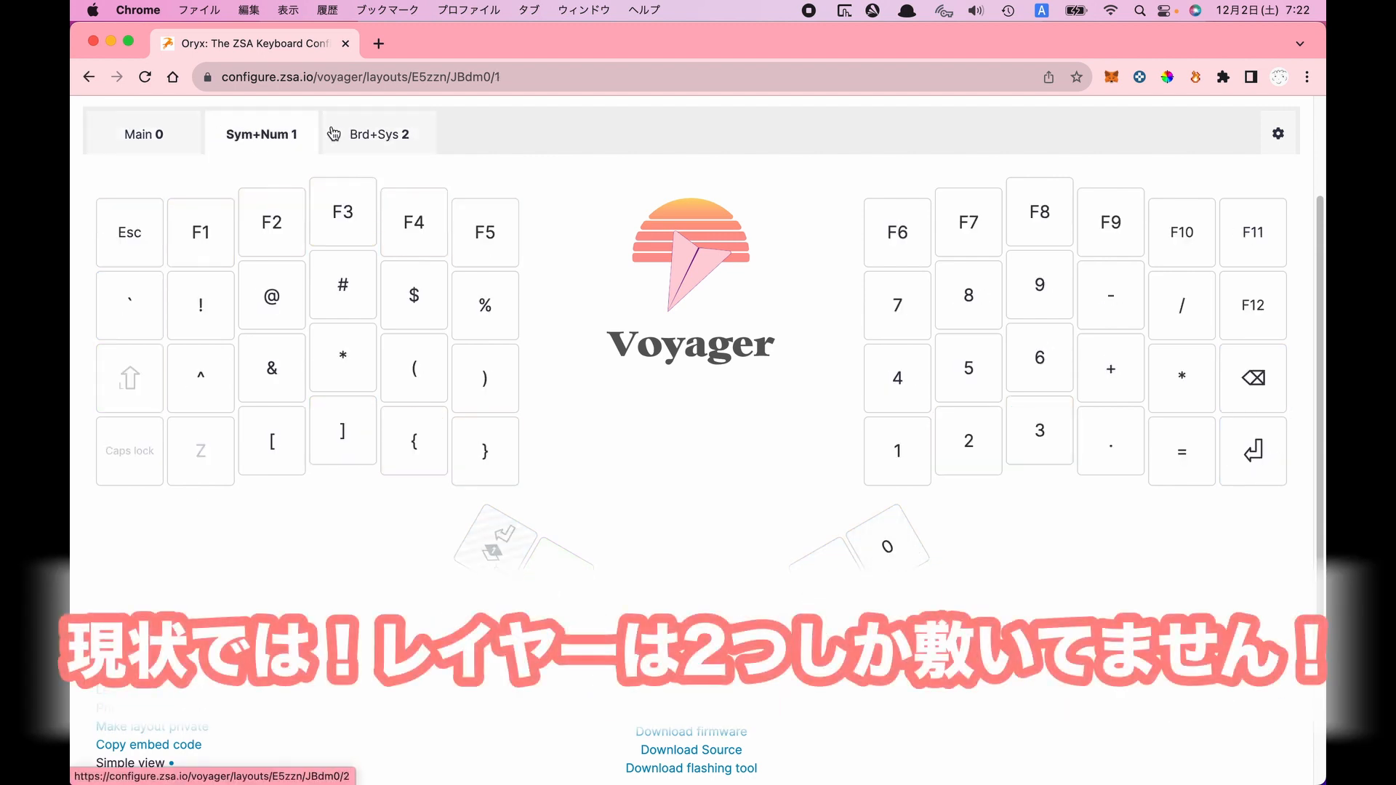
{"action": "left_click", "coordinate": [365, 138]}
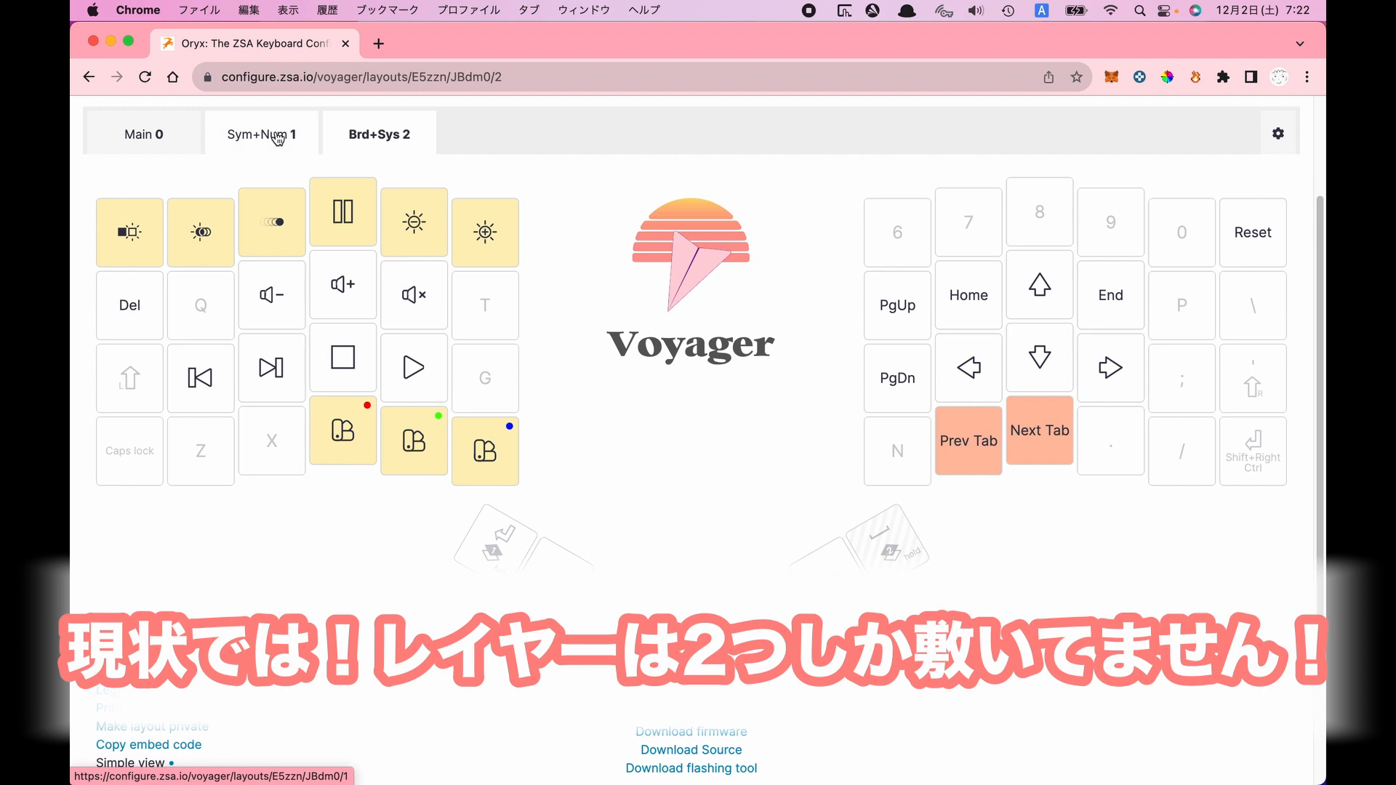
{"action": "left_click", "coordinate": [149, 141]}
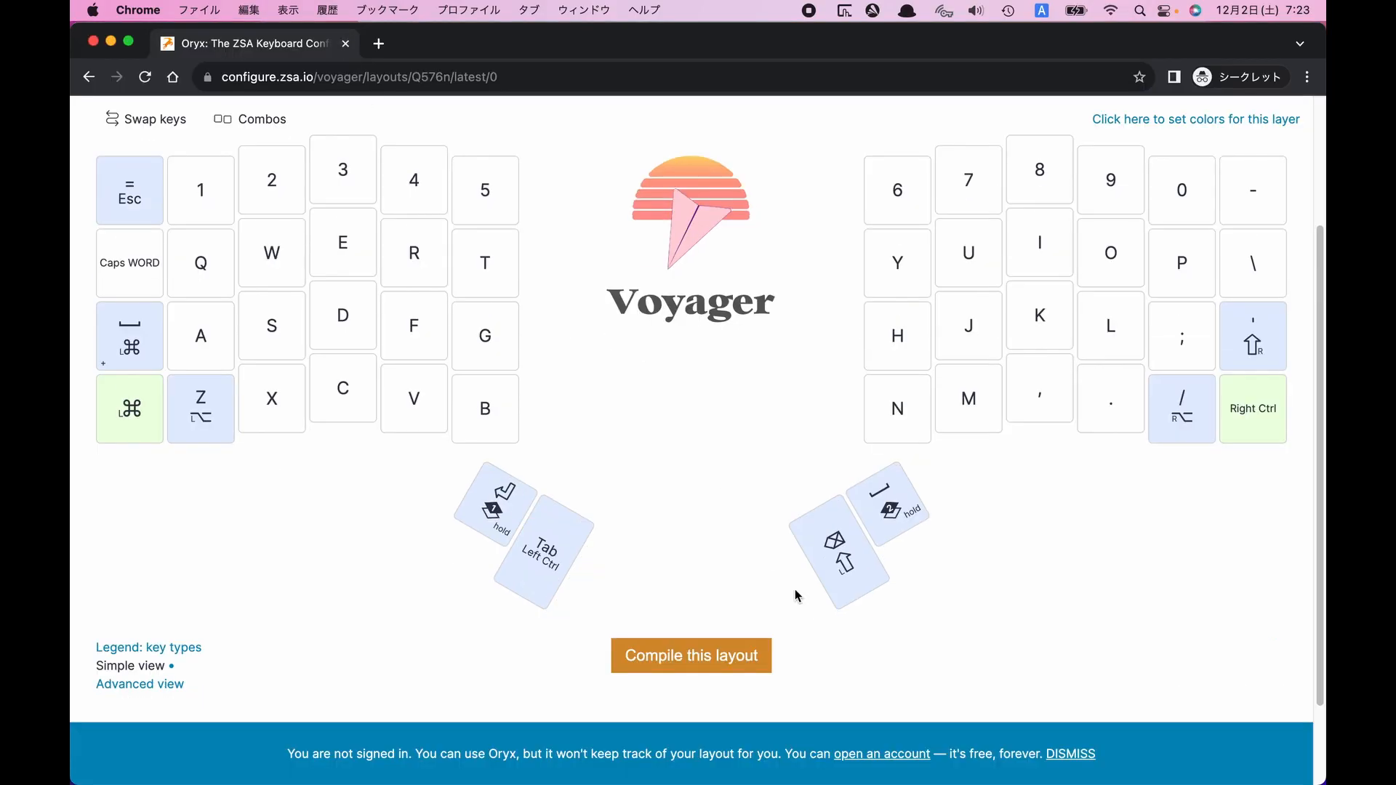
Compile the layout and download its firmware to the Downloads folder as voyager_test_Q576n_PGyB9
{"action": "scroll", "coordinate": [1011, 662], "scroll_direction": "up", "scroll_amount": 2}
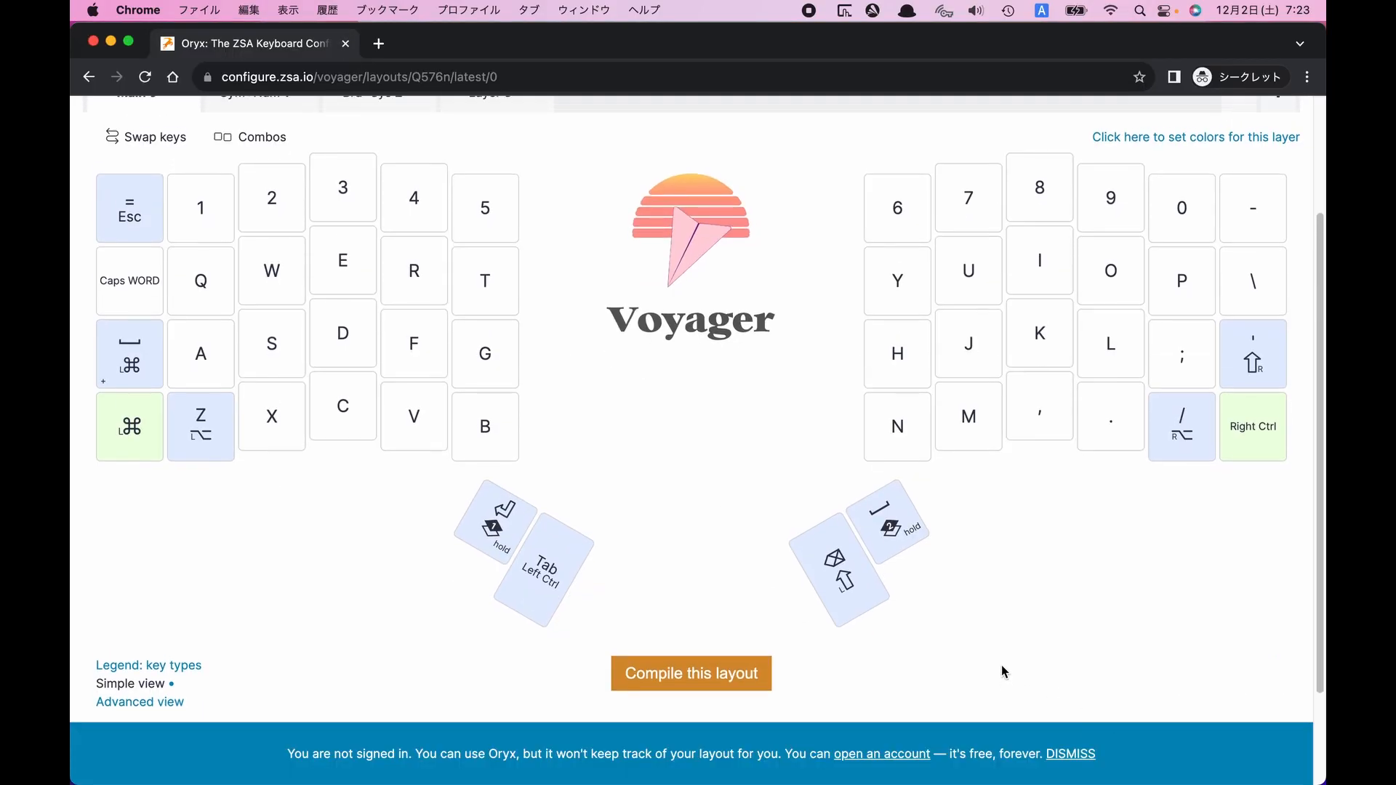
{"action": "scroll", "coordinate": [1001, 665], "scroll_direction": "down", "scroll_amount": 3}
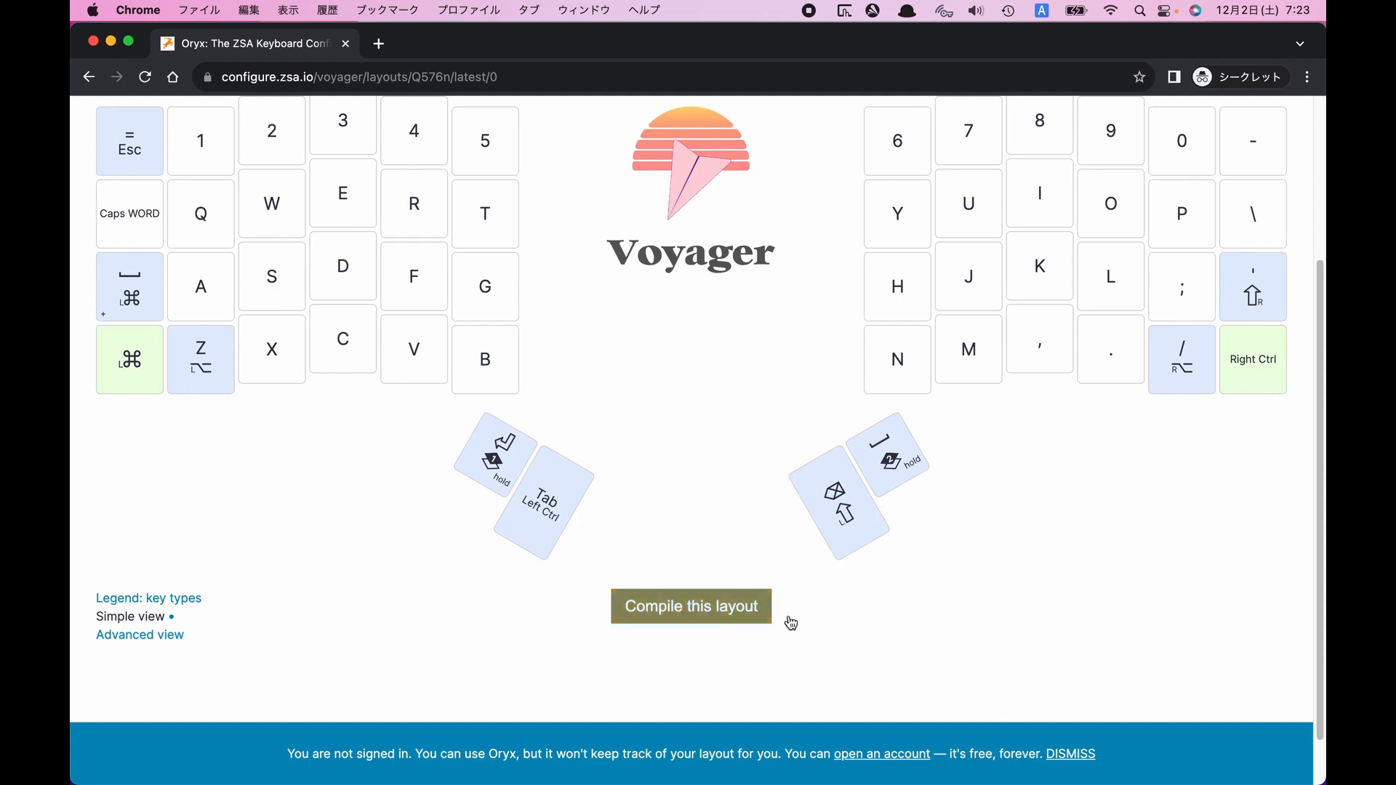
{"action": "left_click", "coordinate": [722, 605]}
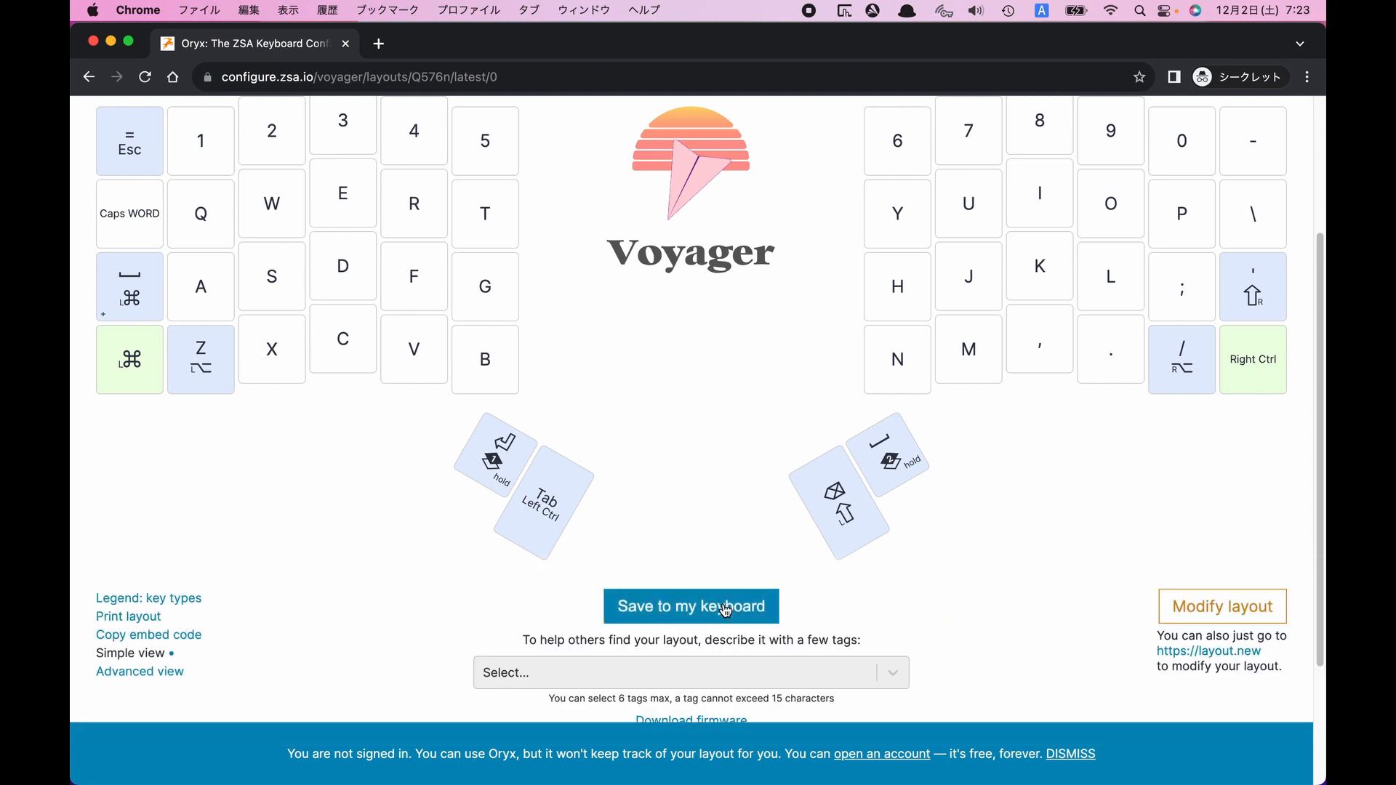
{"action": "scroll", "coordinate": [720, 618], "scroll_direction": "down", "scroll_amount": 2}
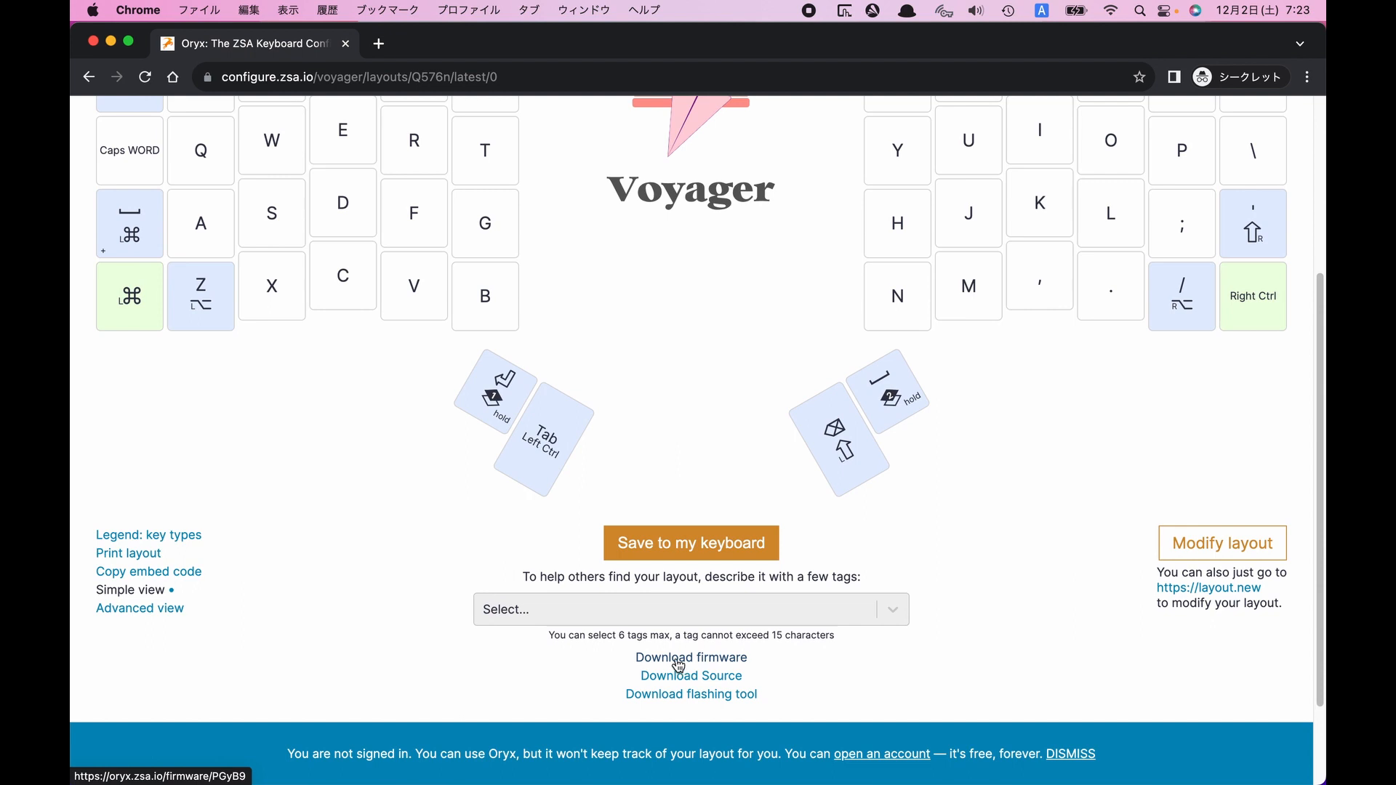
{"action": "left_click", "coordinate": [678, 658]}
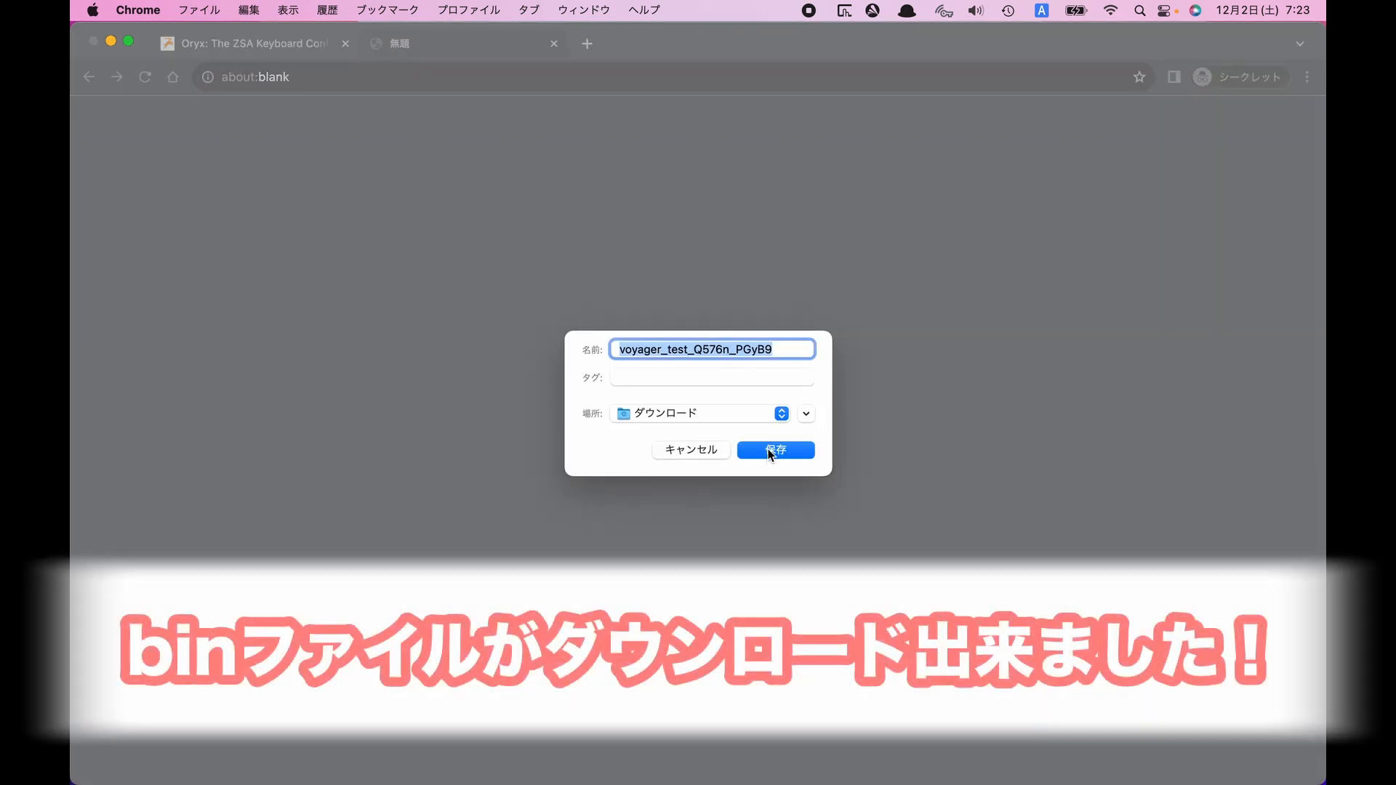
{"action": "left_click", "coordinate": [768, 454]}
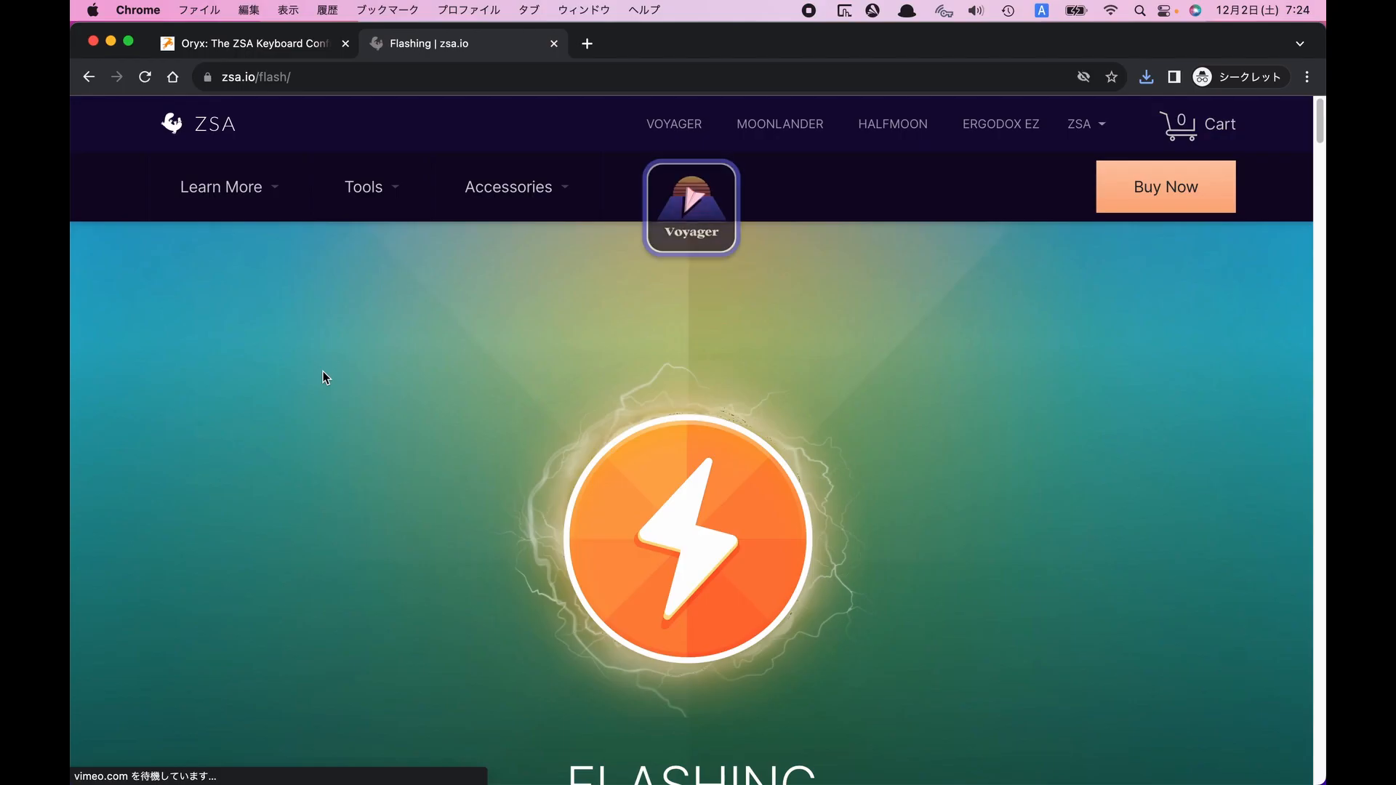
Read through the ZSA flashing page's two flashing methods, operating system notes and Keymapp download options
{"action": "scroll", "coordinate": [327, 374], "scroll_direction": "down", "scroll_amount": 1}
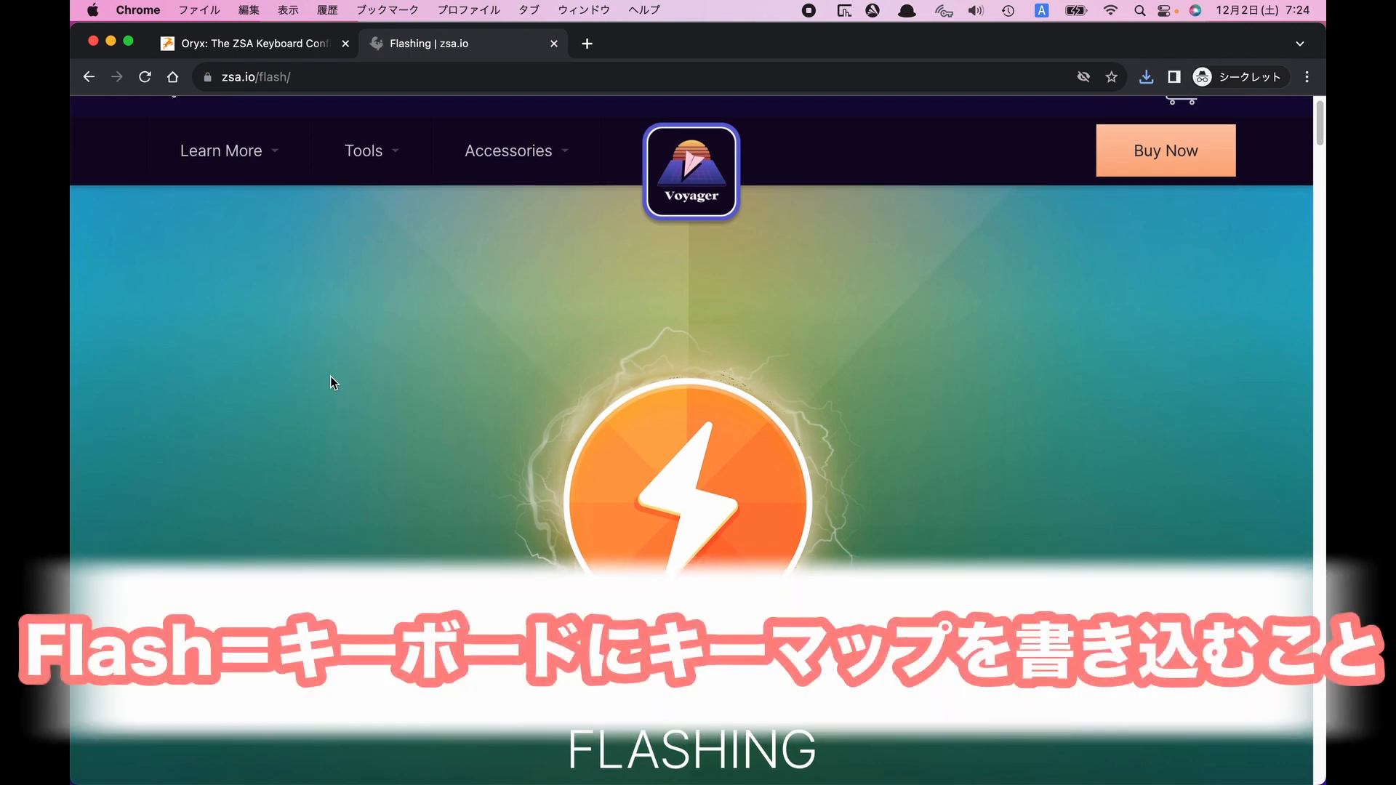
{"action": "scroll", "coordinate": [330, 376], "scroll_direction": "up", "scroll_amount": 1}
{"action": "scroll", "coordinate": [330, 376], "scroll_direction": "up", "scroll_amount": 1}
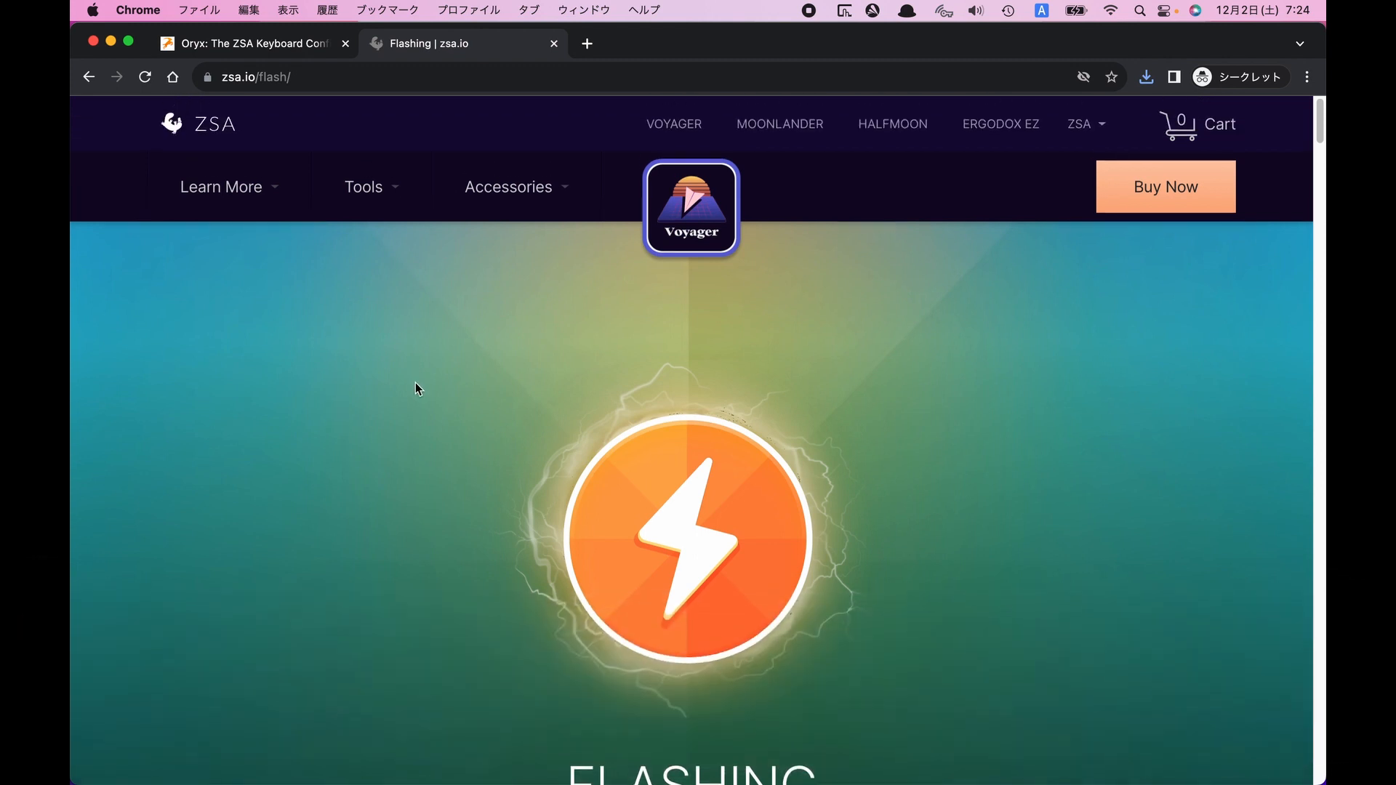
{"action": "scroll", "coordinate": [416, 384], "scroll_direction": "down", "scroll_amount": 10}
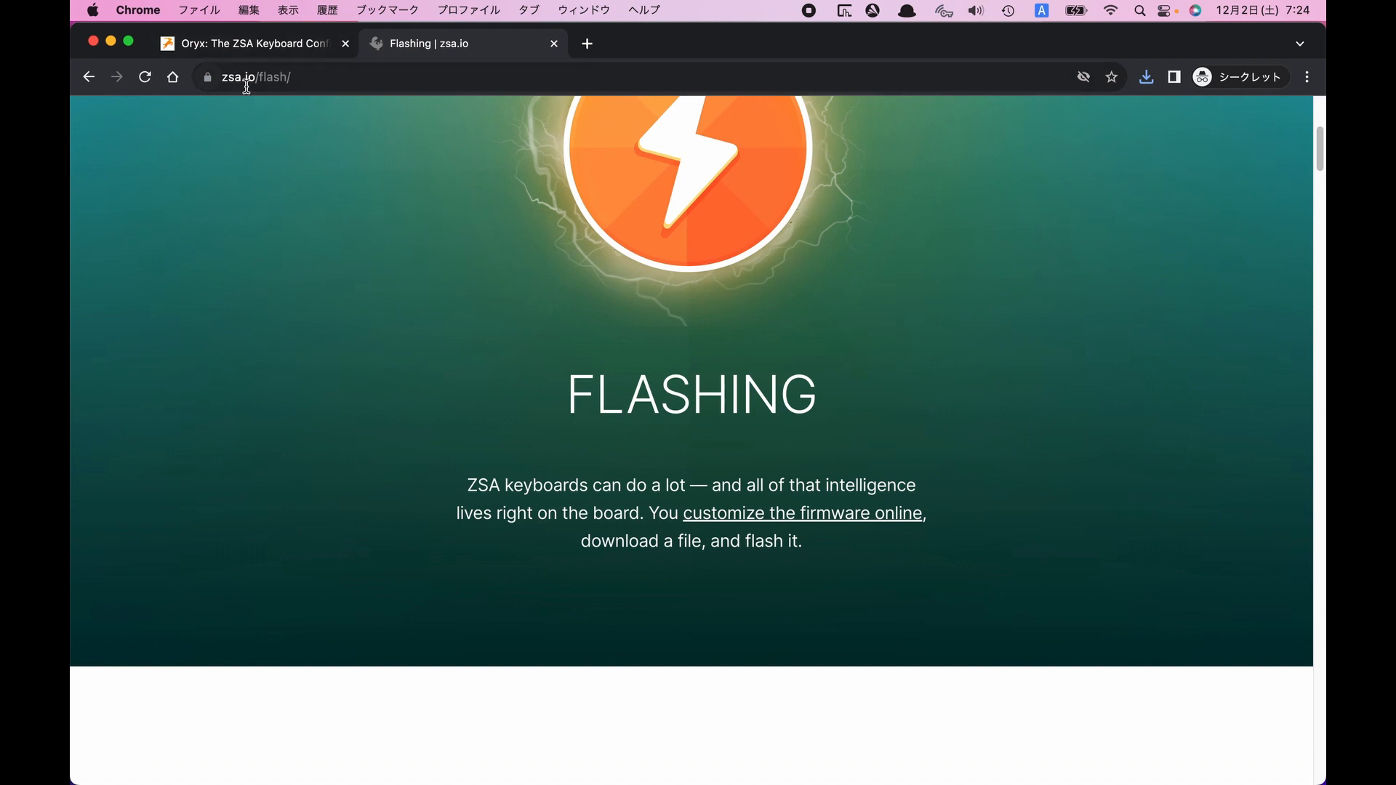
{"action": "scroll", "coordinate": [338, 275], "scroll_direction": "up", "scroll_amount": 10}
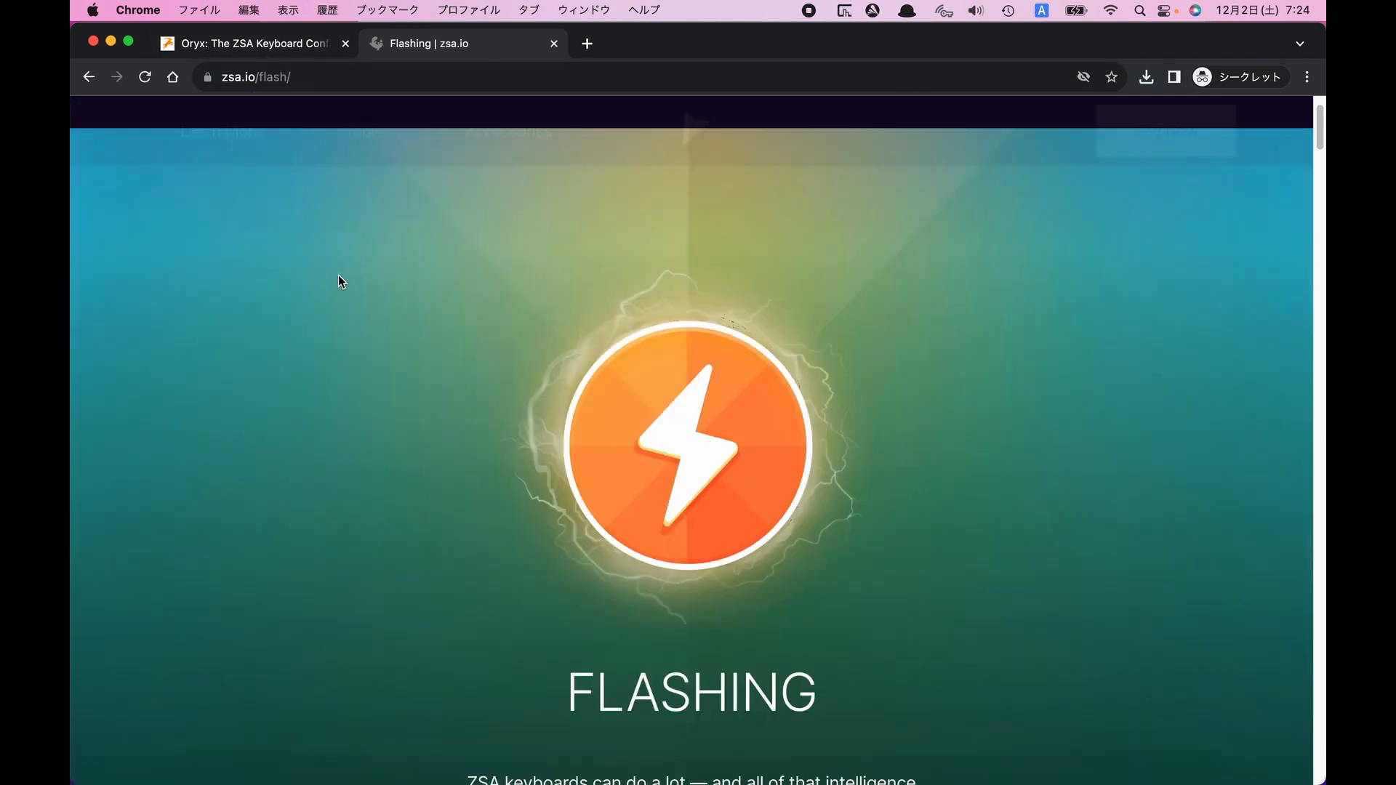
{"action": "scroll", "coordinate": [639, 431], "scroll_direction": "down", "scroll_amount": 18}
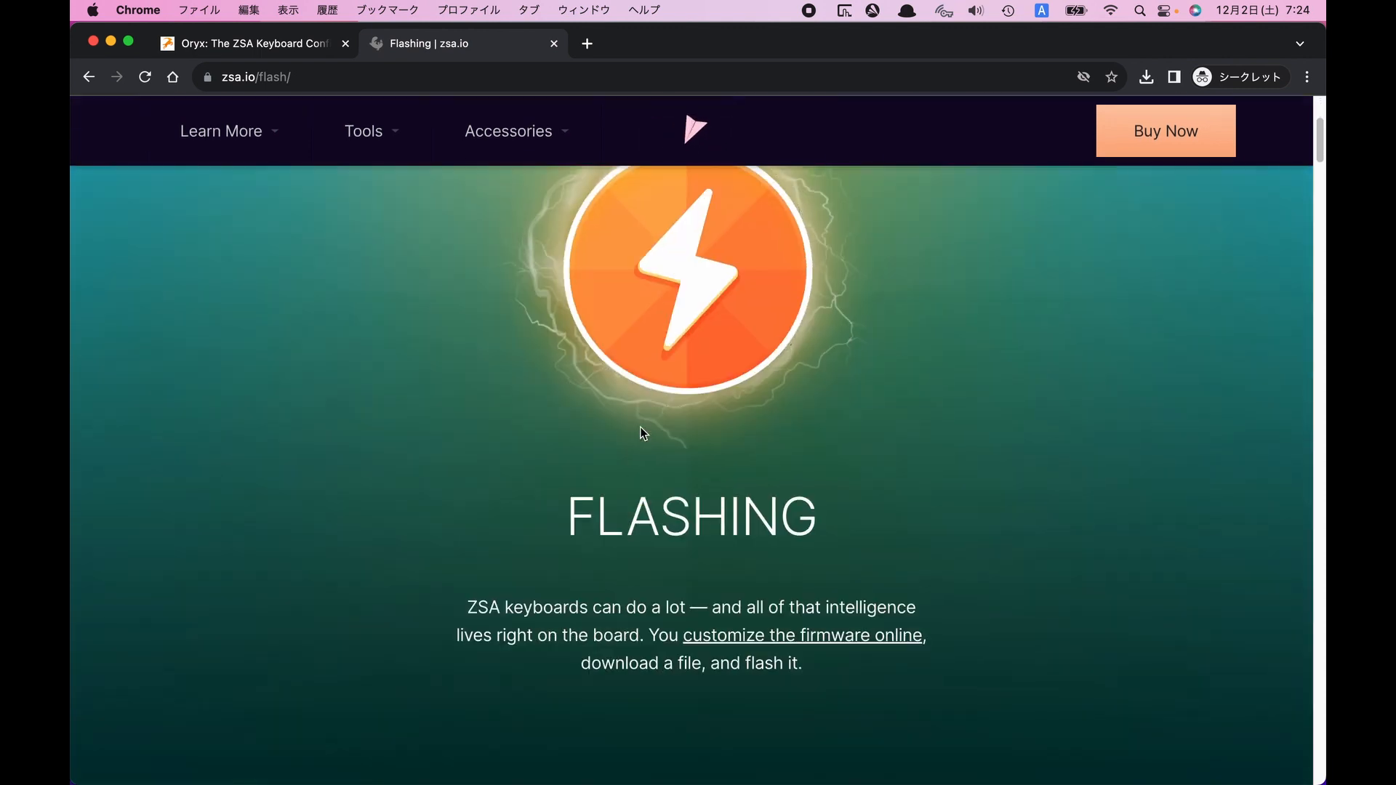
{"action": "scroll", "coordinate": [637, 432], "scroll_direction": "down", "scroll_amount": 4}
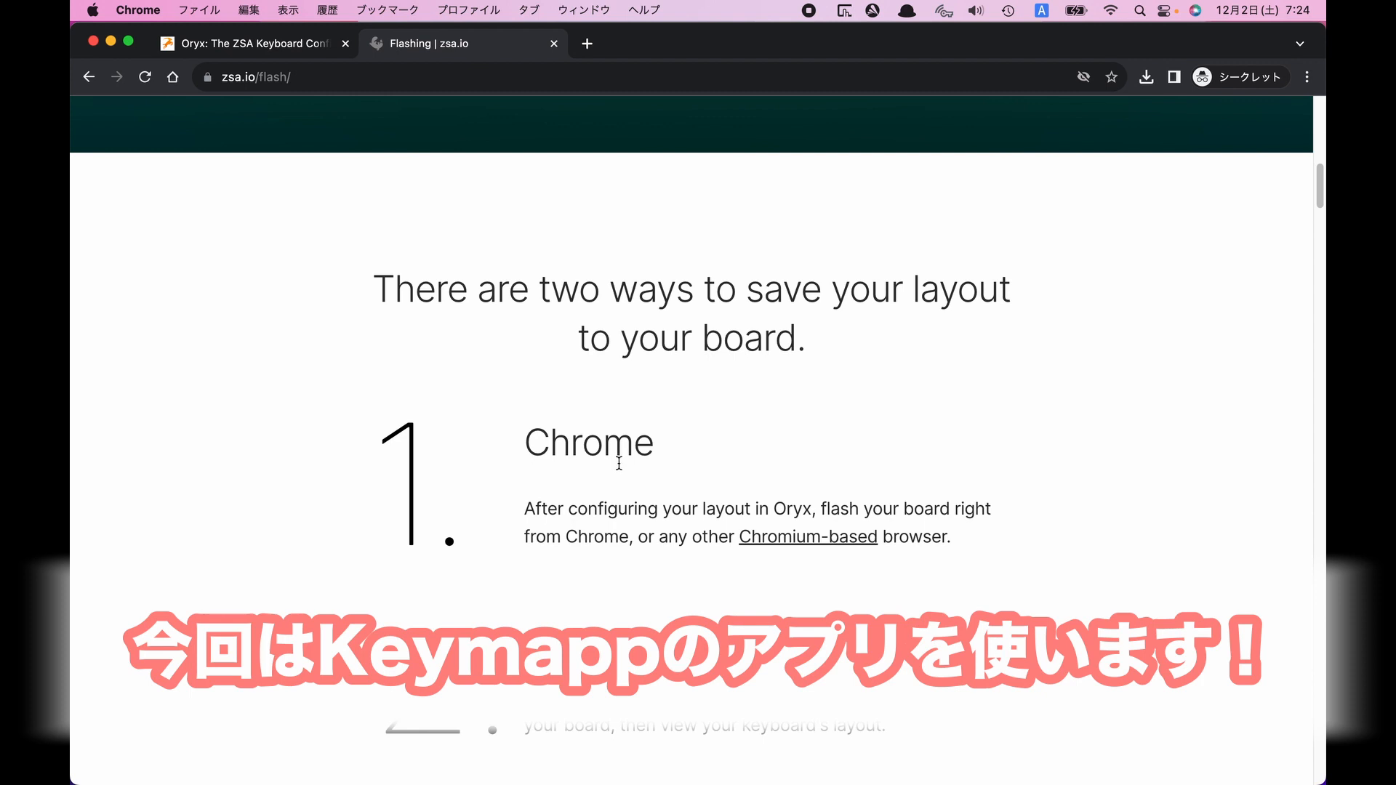
{"action": "scroll", "coordinate": [621, 509], "scroll_direction": "down", "scroll_amount": 1}
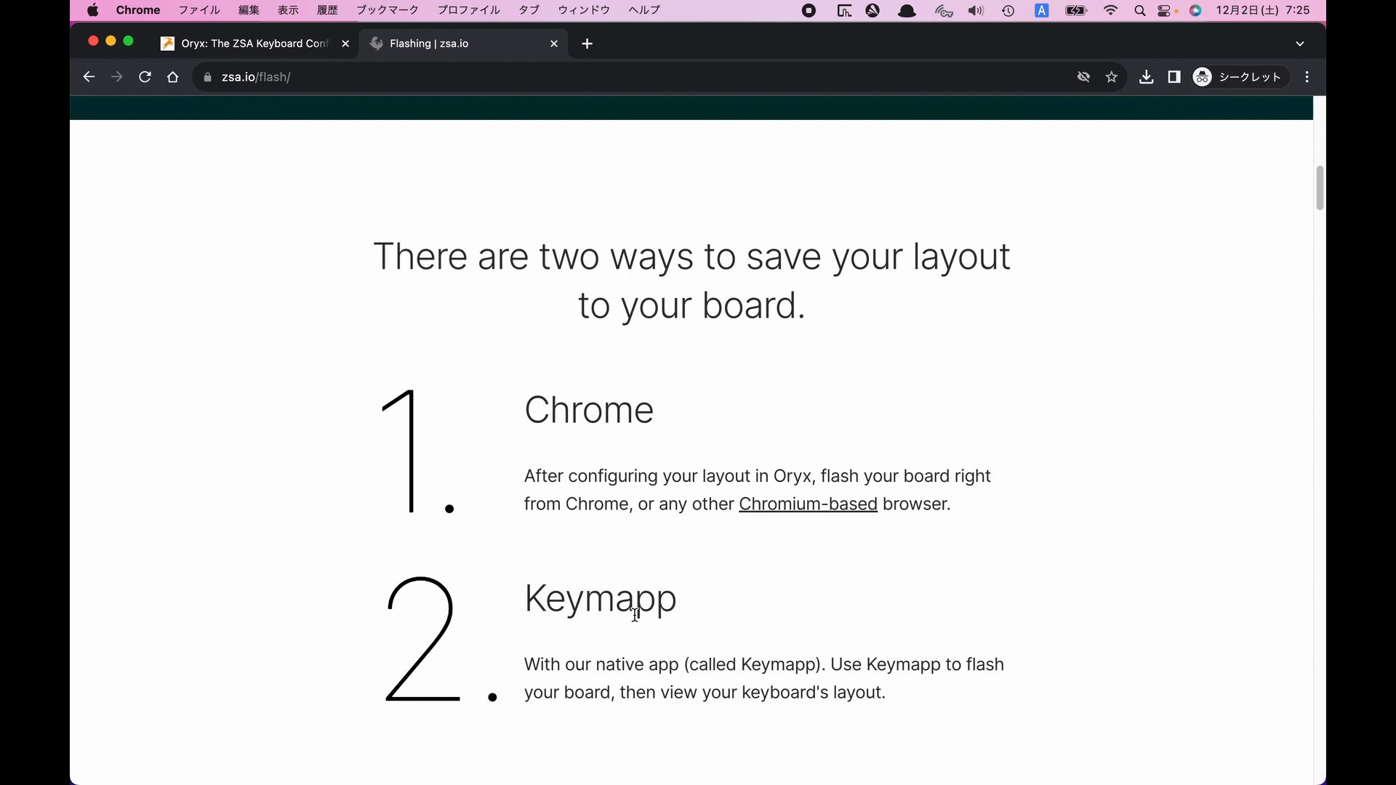
{"action": "scroll", "coordinate": [634, 614], "scroll_direction": "down", "scroll_amount": 5}
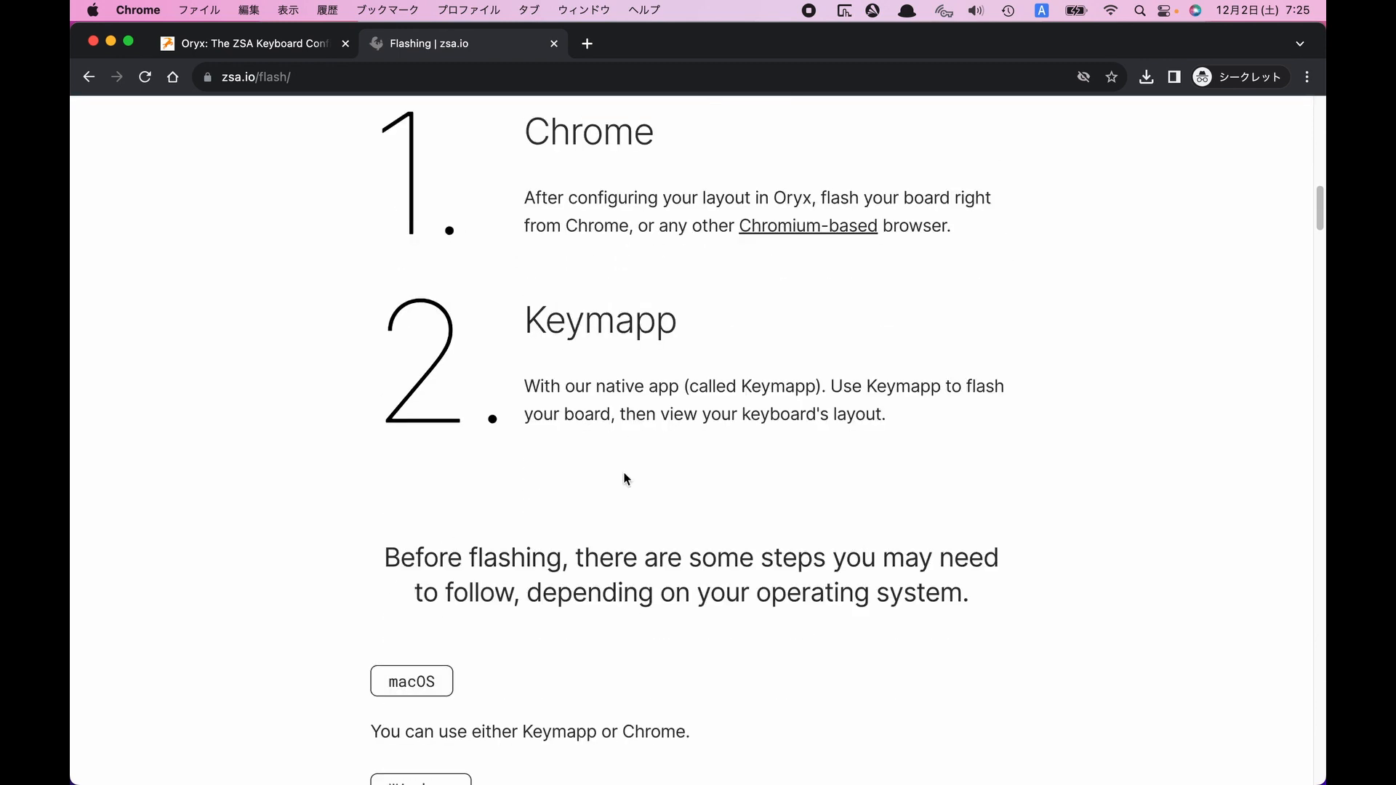
{"action": "scroll", "coordinate": [590, 429], "scroll_direction": "down", "scroll_amount": 3}
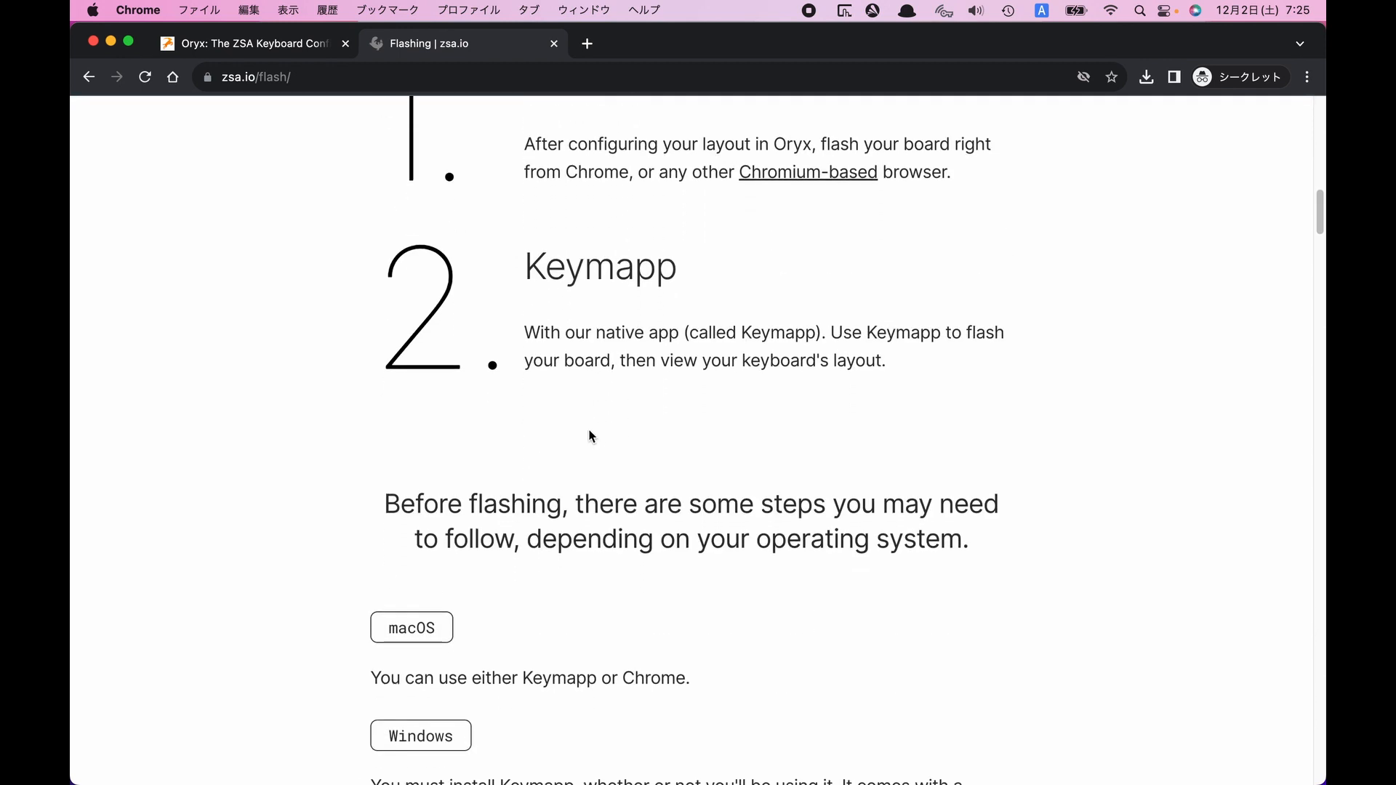
{"action": "scroll", "coordinate": [509, 491], "scroll_direction": "down", "scroll_amount": 12}
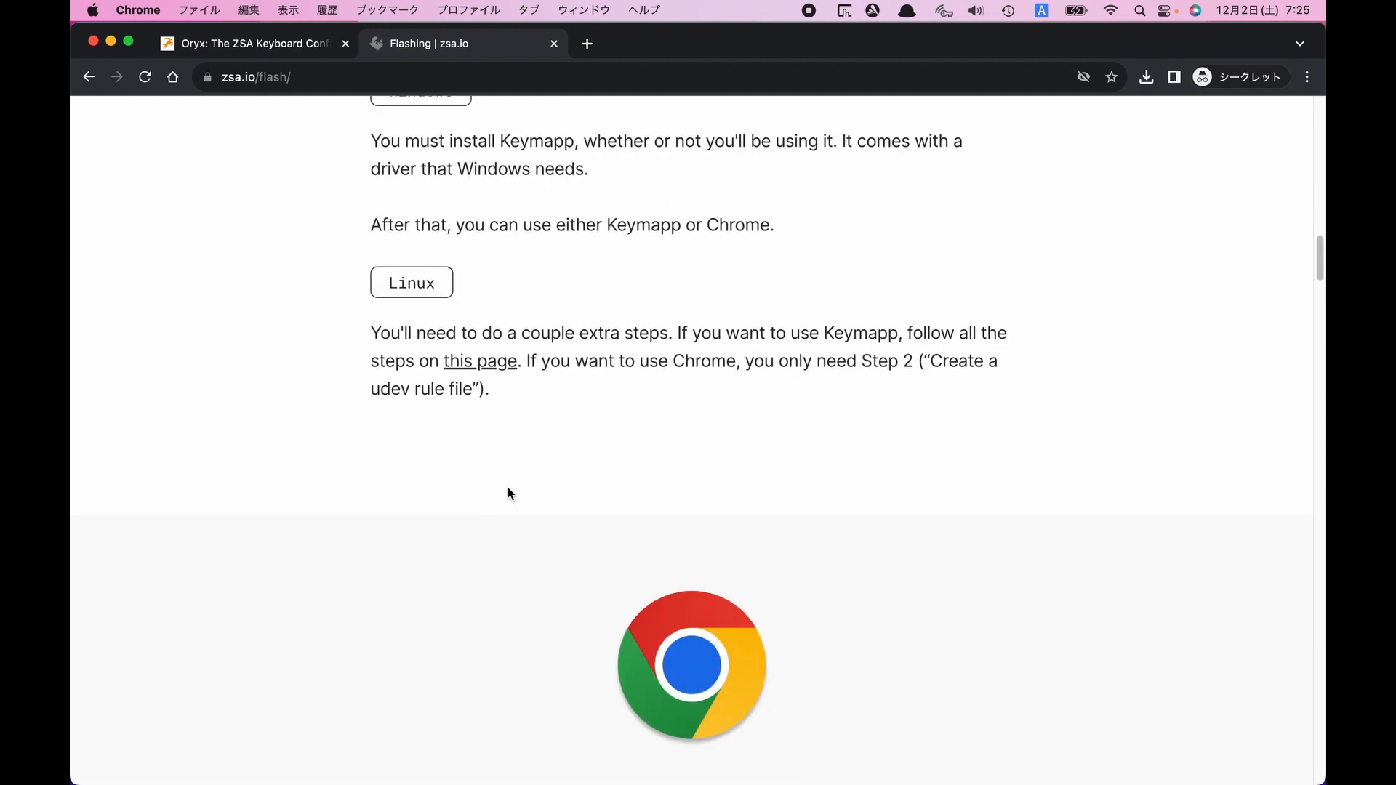
{"action": "scroll", "coordinate": [508, 493], "scroll_direction": "down", "scroll_amount": 20}
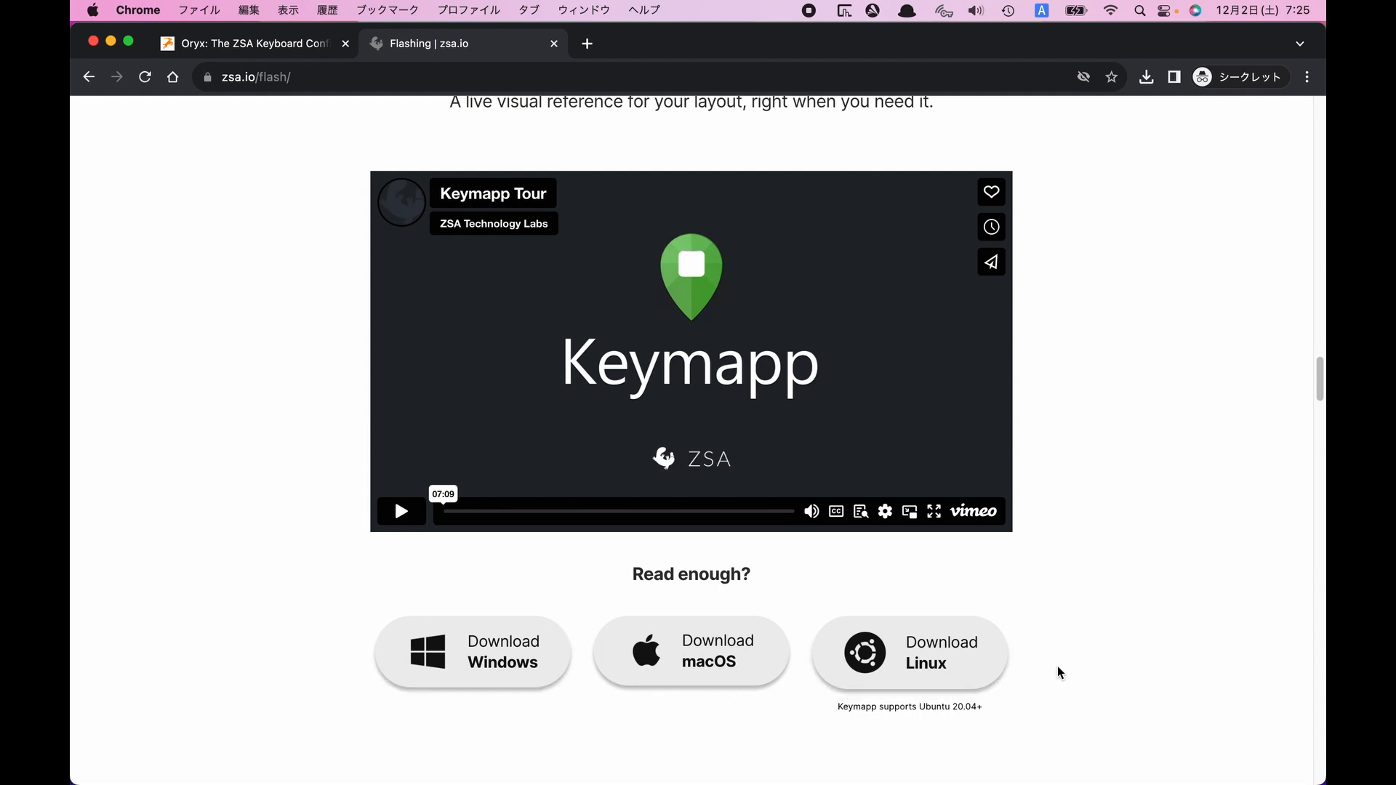
Switch to Keymapp and connect it to the Voyager keyboard
{"action": "left_click_drag", "start_coordinate": [71, 144], "coordinate": [810, 125]}
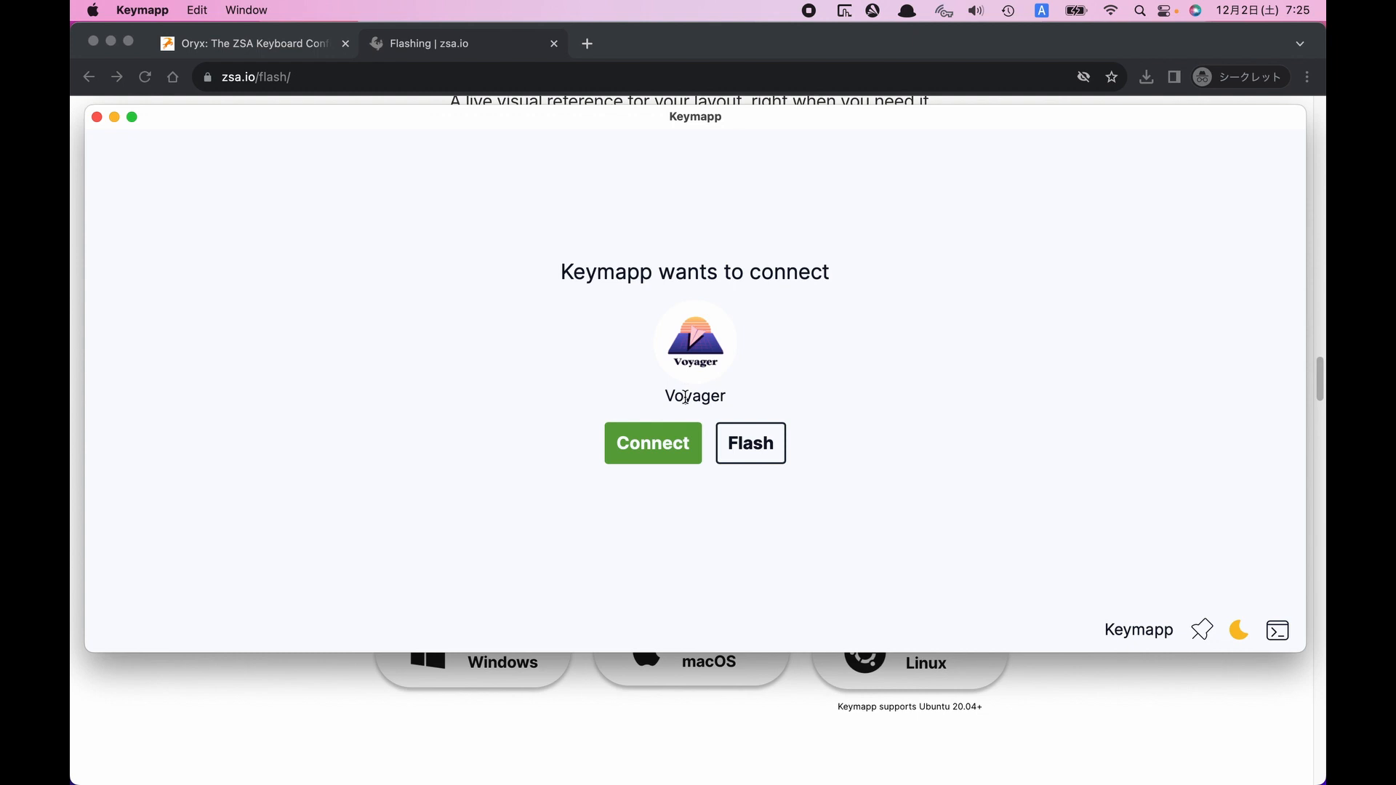
{"action": "left_click", "coordinate": [654, 449]}
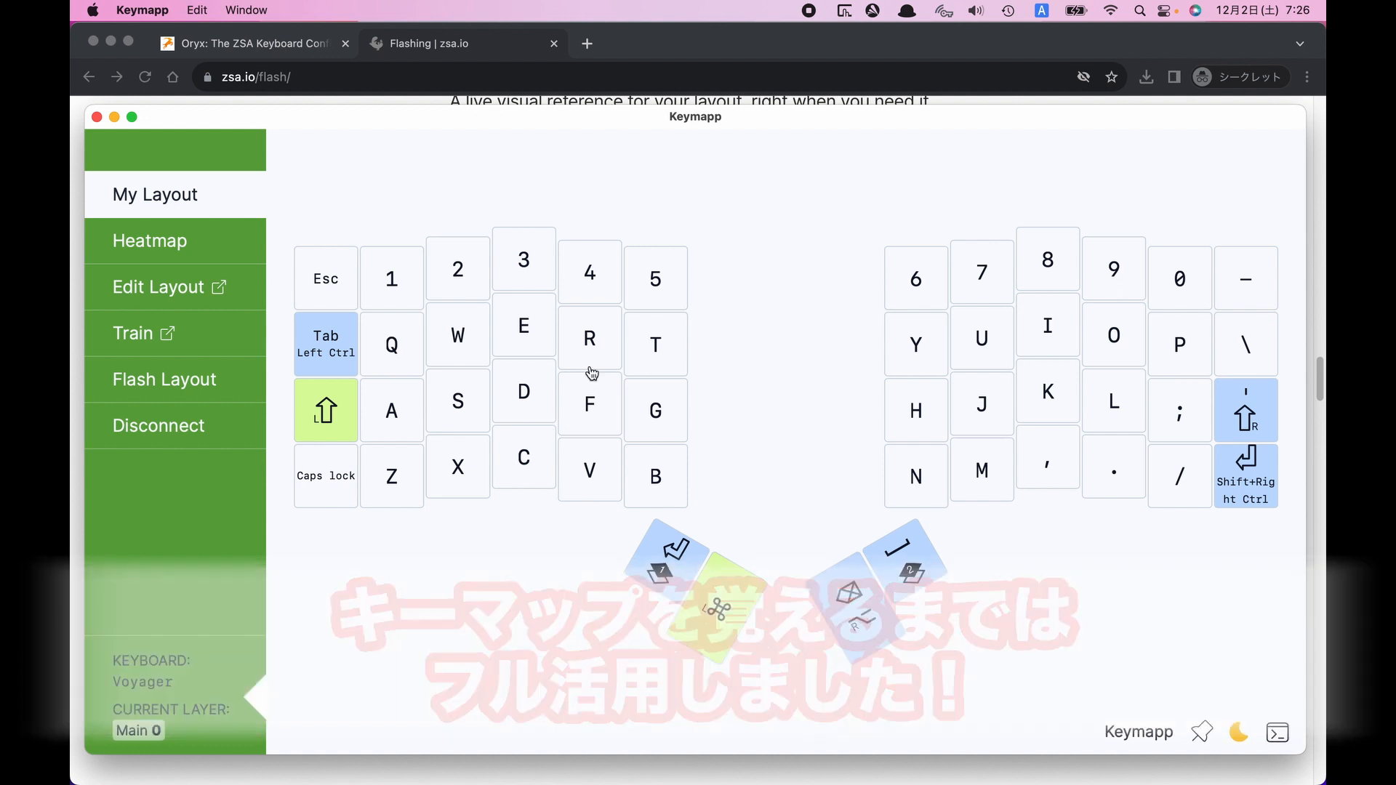
Trigger the keyboard's layer keys to view its layers in the live layout, and open the key usage heatmap
{"action": "key", "text": "space"}
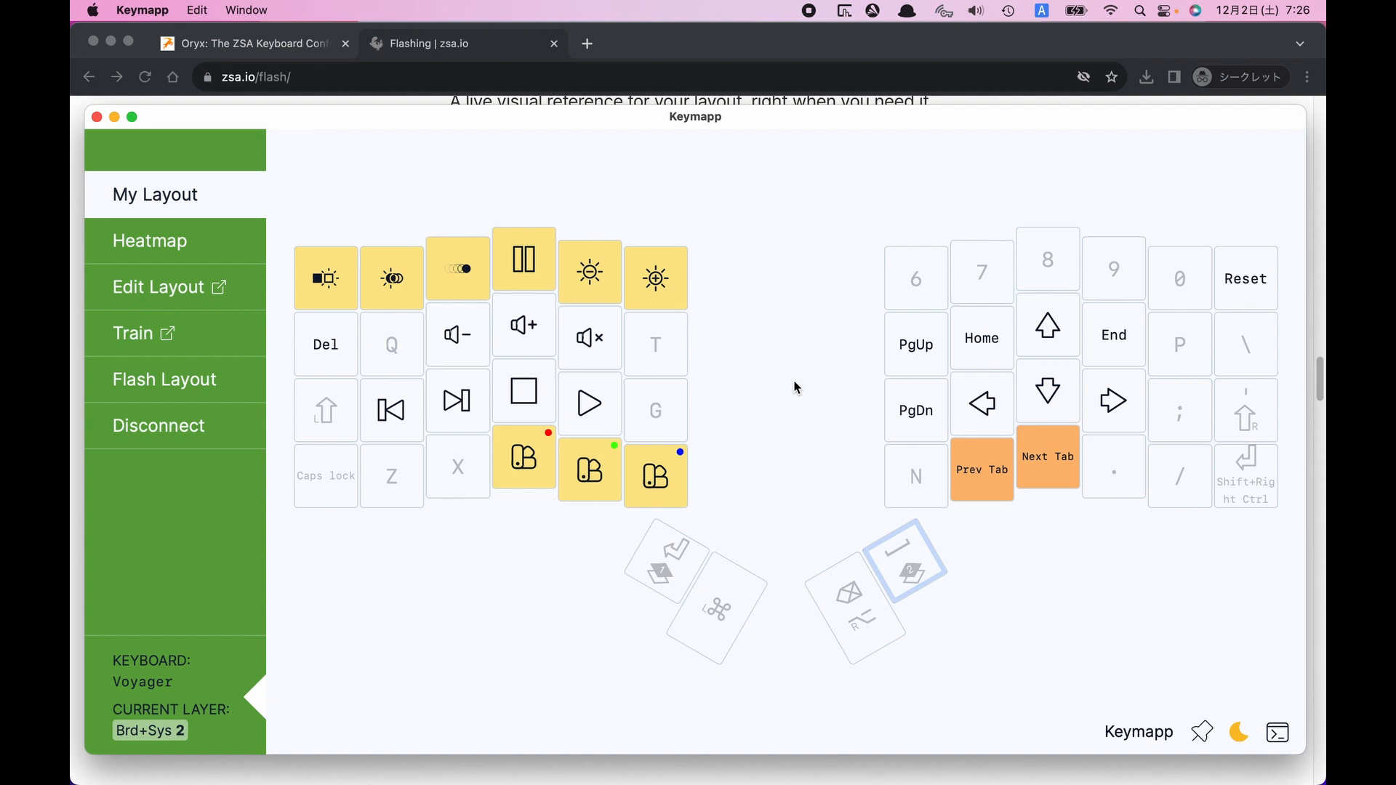
{"action": "key", "text": "shift+super"}
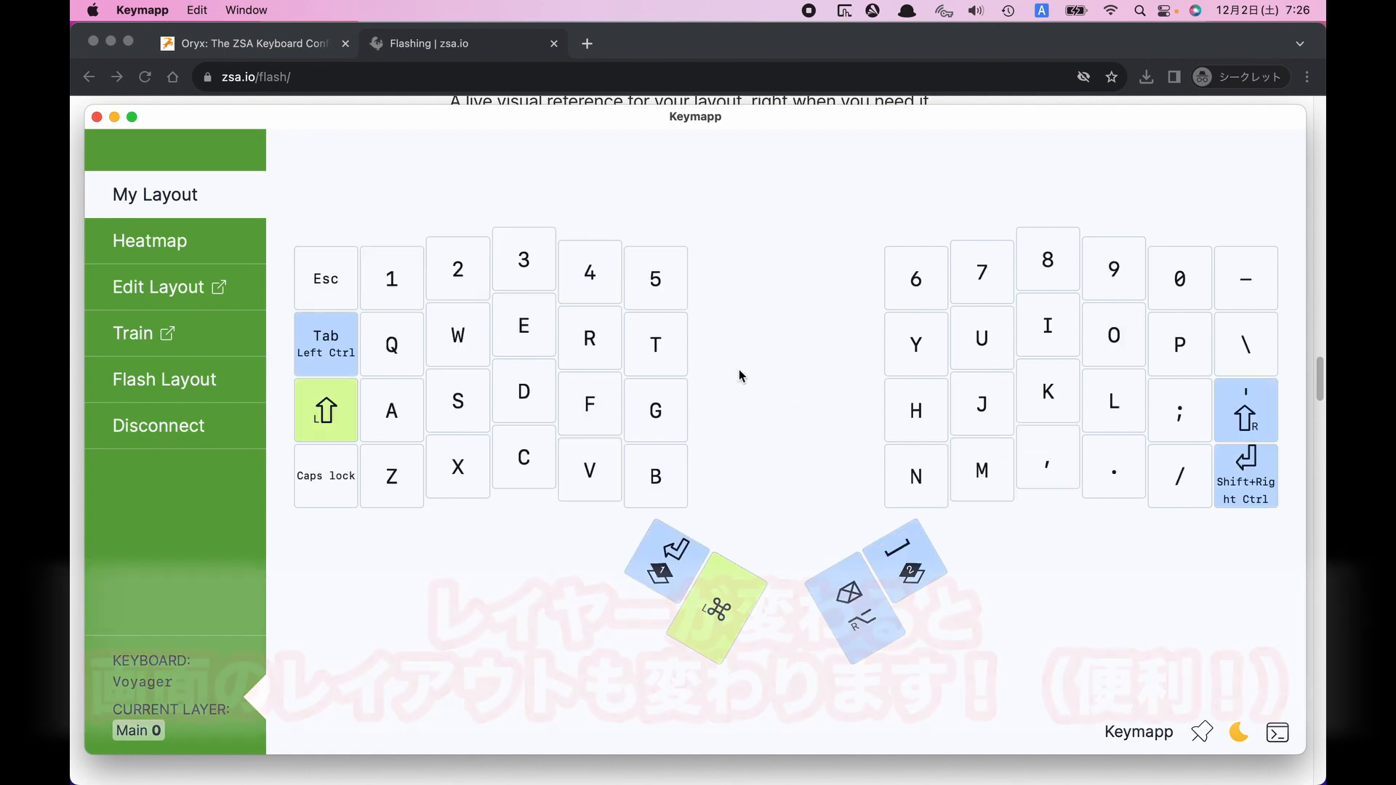
{"action": "key", "text": "Return"}
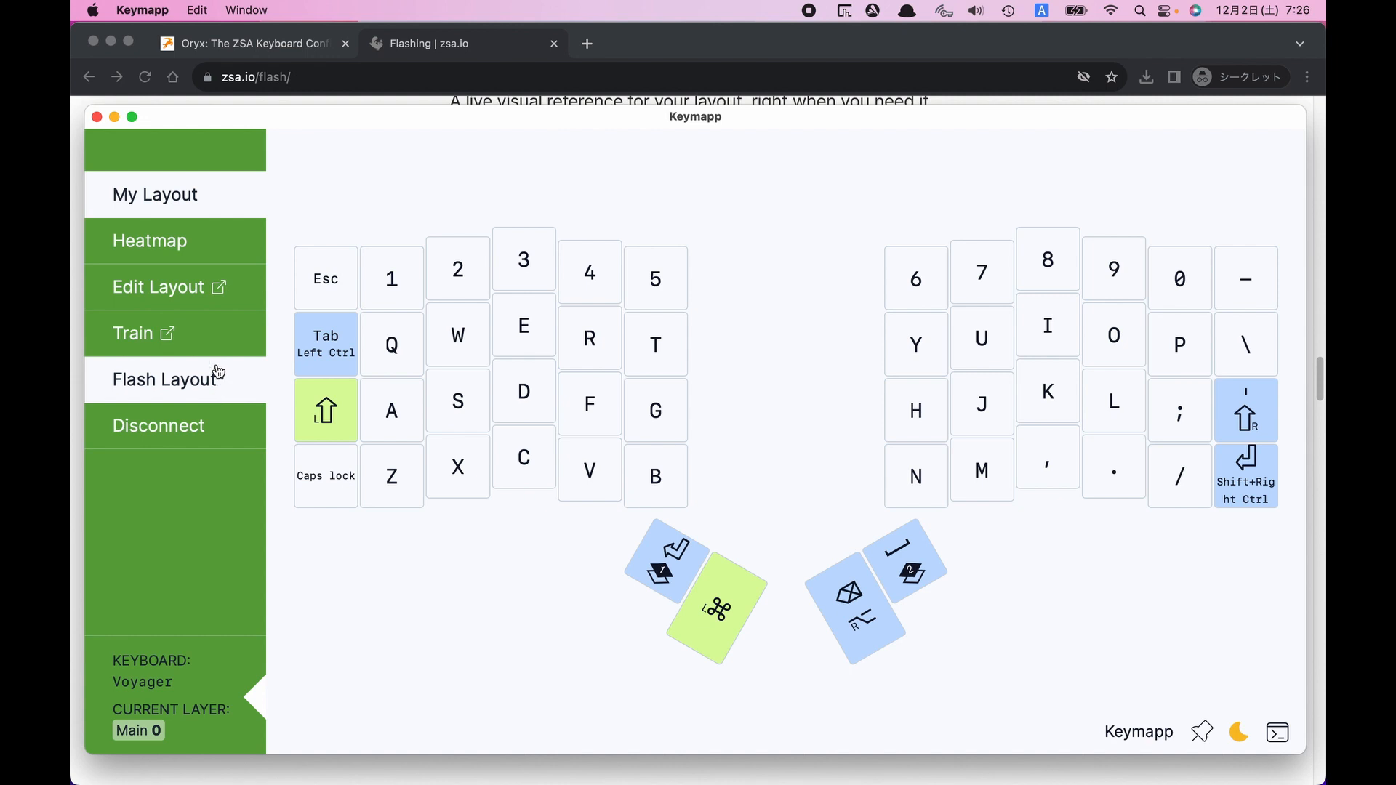
{"action": "left_click", "coordinate": [212, 256]}
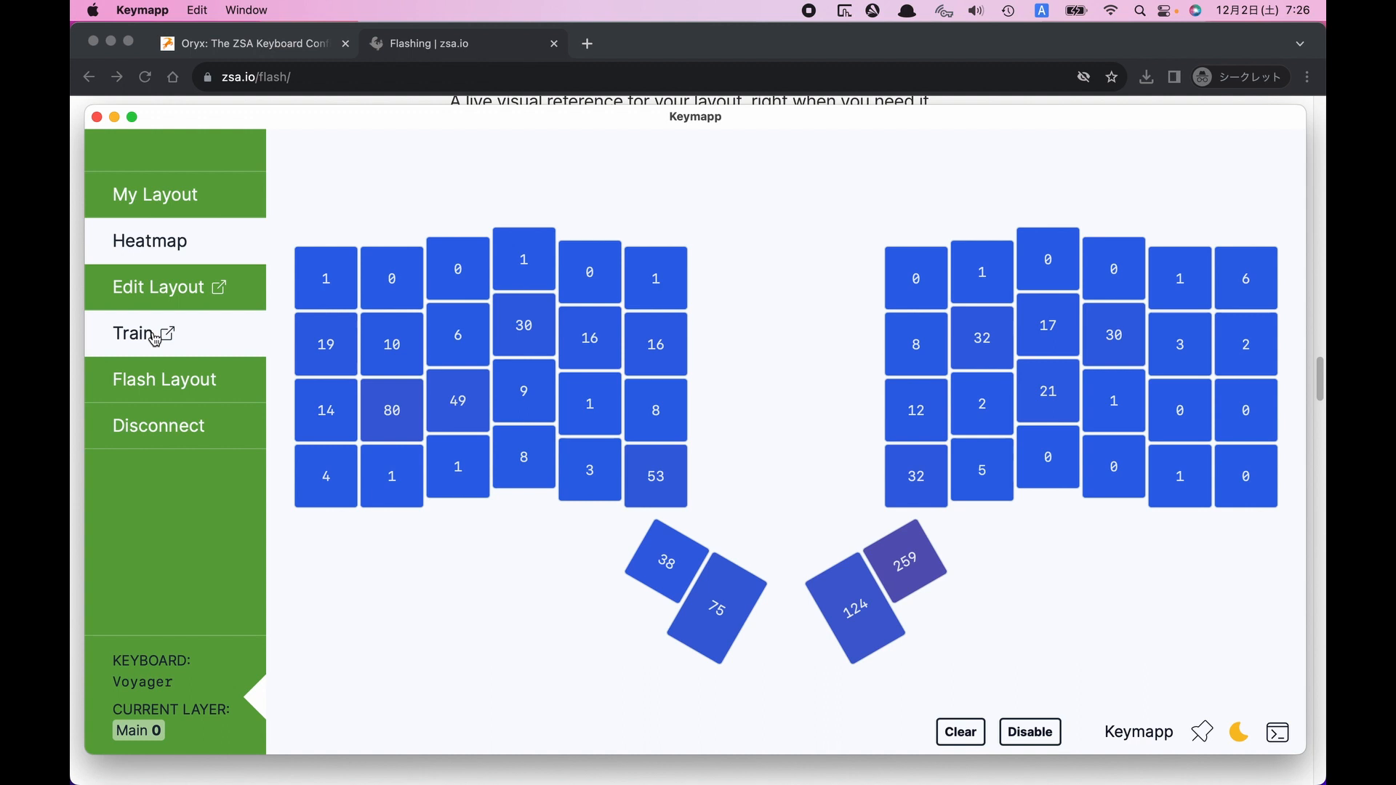
Flash the Voyager with the downloaded voyager_test firmware ending in PGyB9.bin and reconnect the keyboard
{"action": "left_click", "coordinate": [155, 384]}
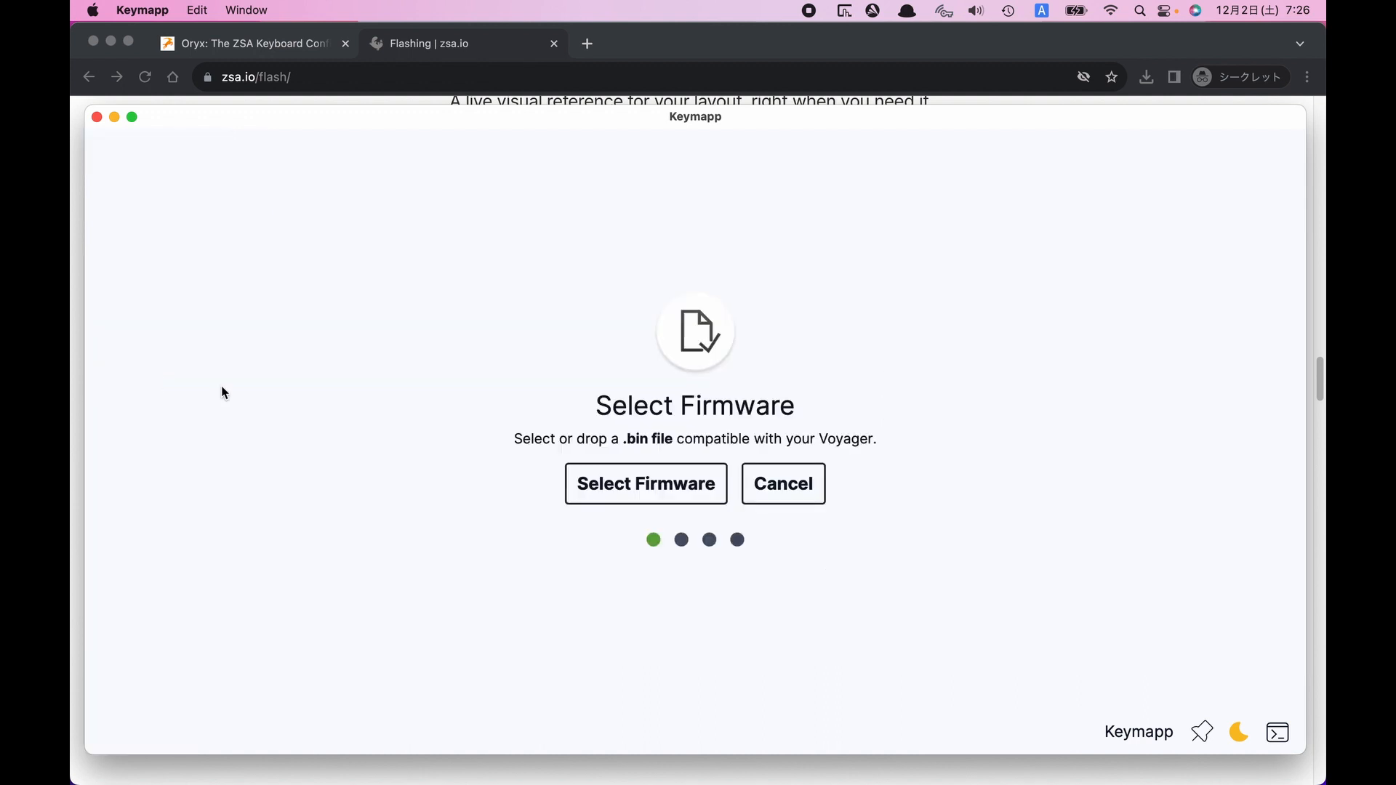
{"action": "left_click", "coordinate": [644, 483]}
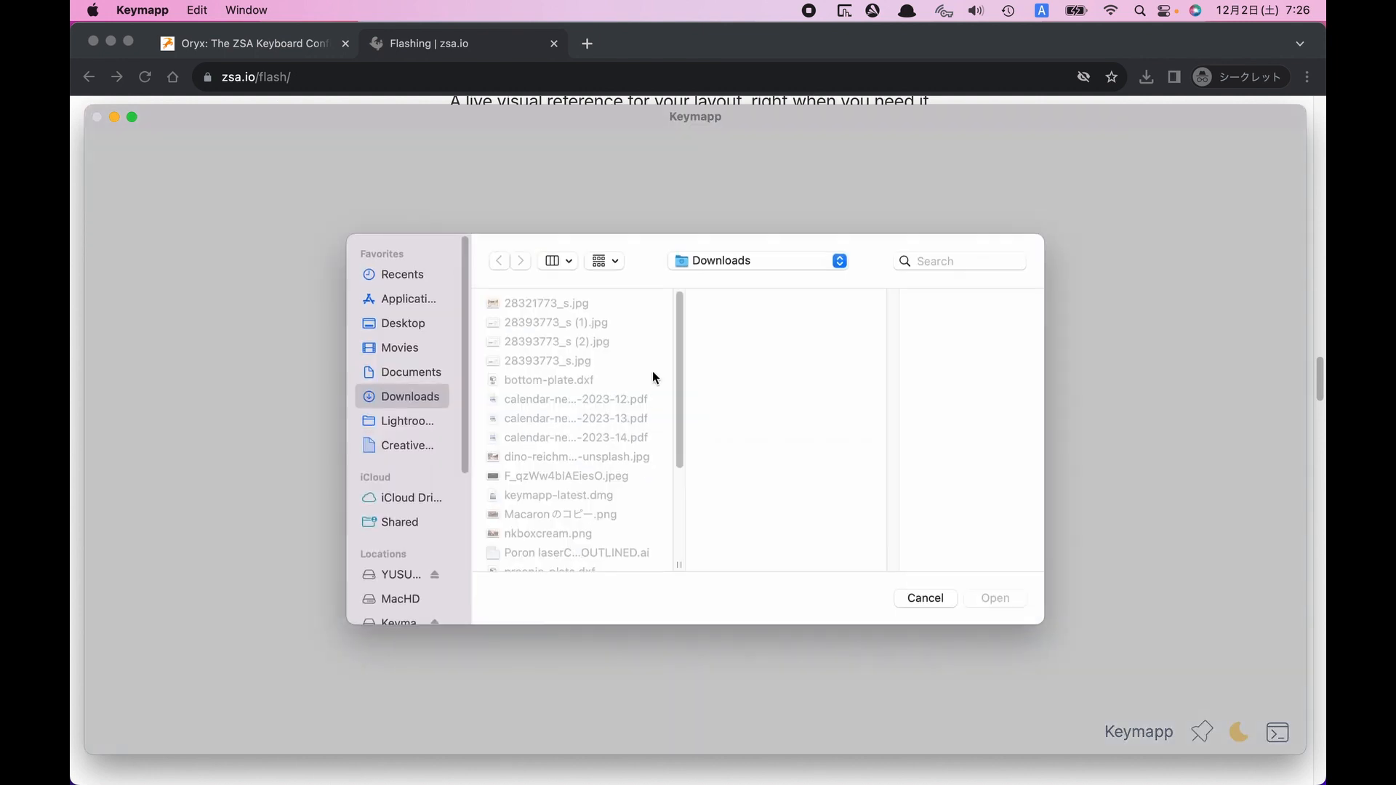
{"action": "scroll", "coordinate": [615, 407], "scroll_direction": "down", "scroll_amount": 3}
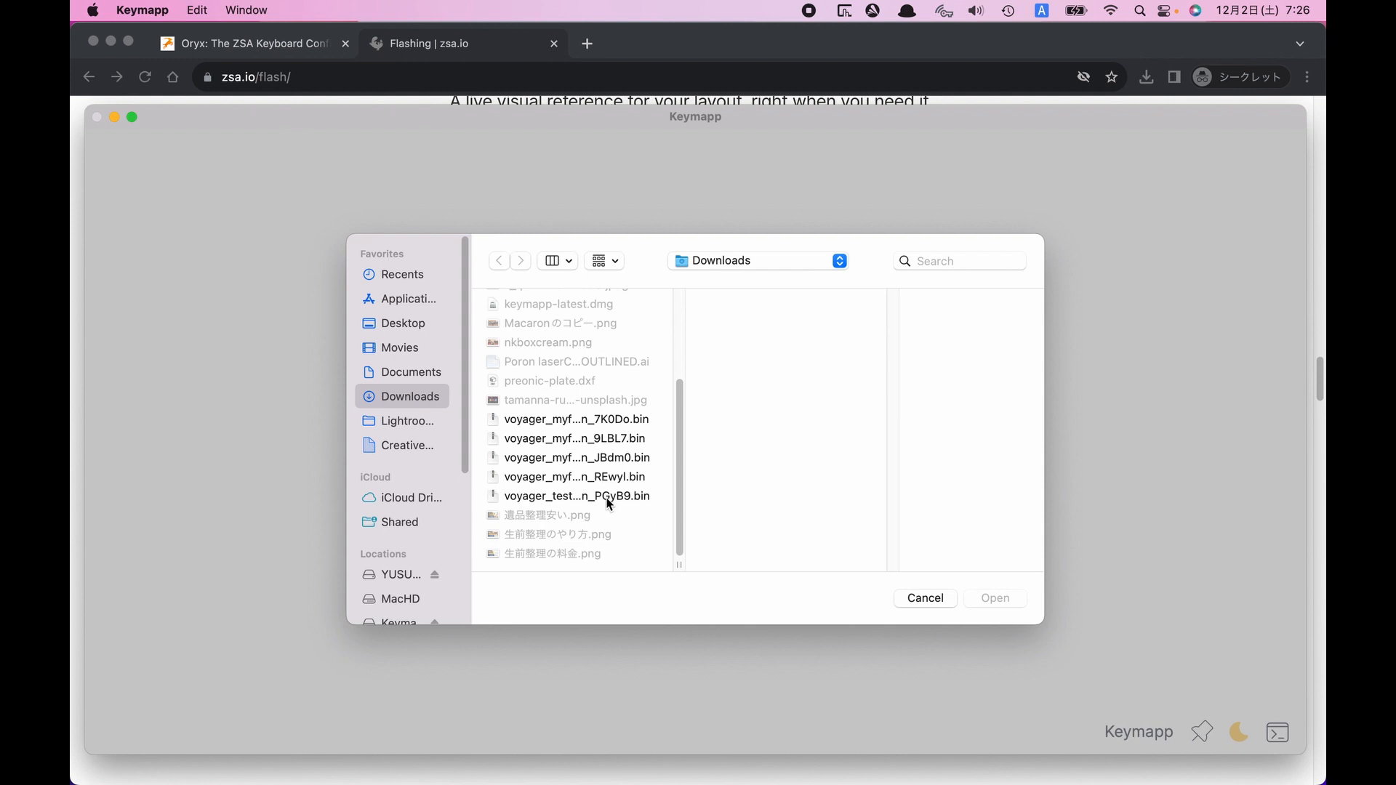
{"action": "left_click", "coordinate": [610, 498]}
{"action": "left_click", "coordinate": [993, 599]}
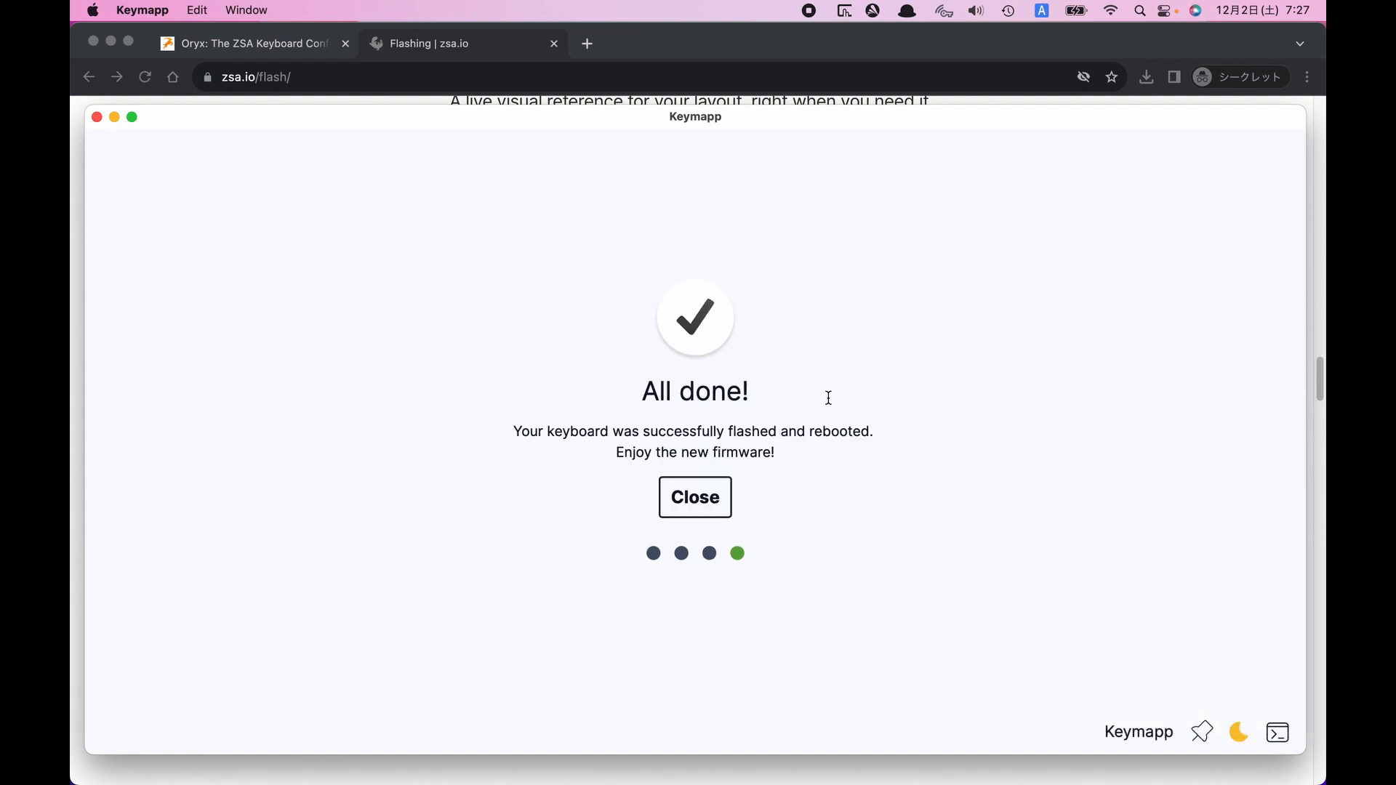
{"action": "left_click", "coordinate": [720, 509]}
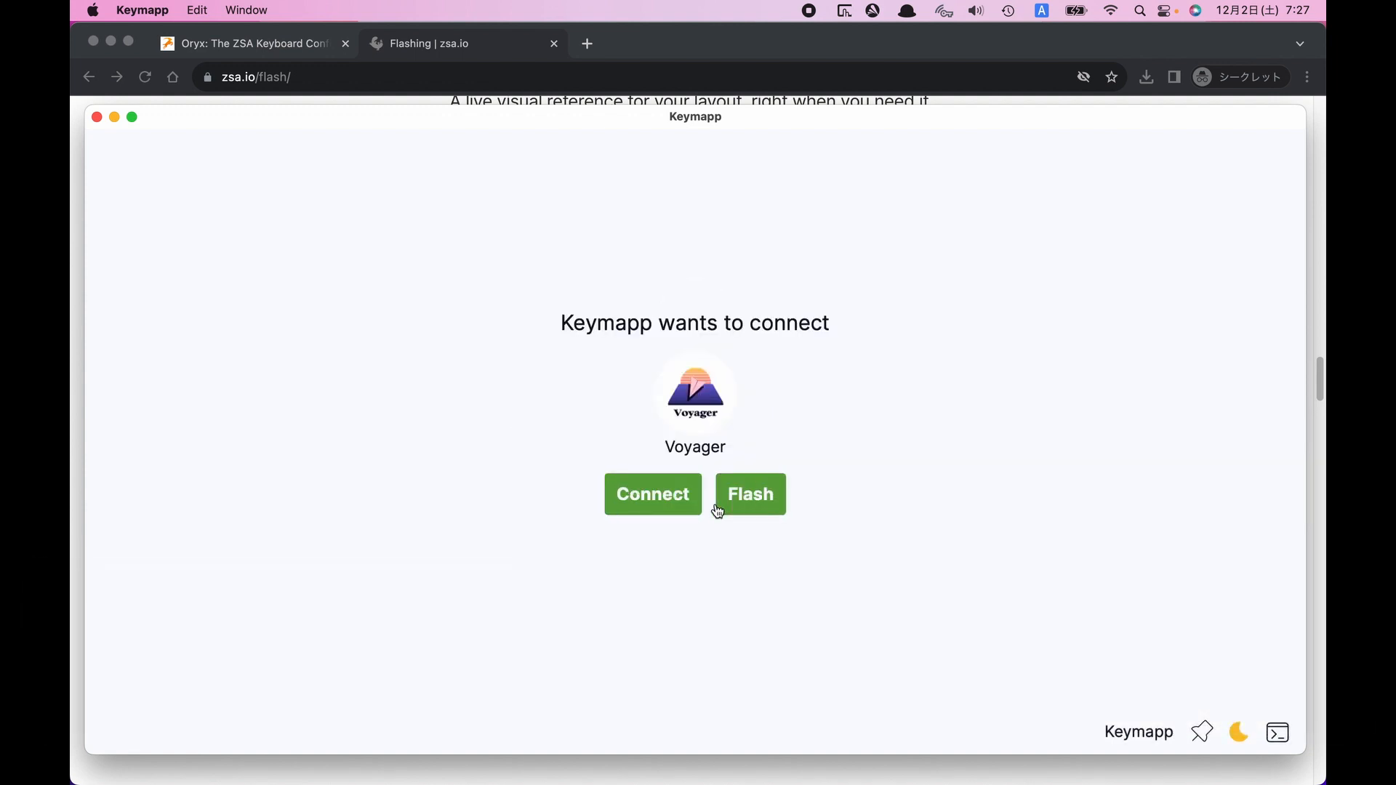
{"action": "left_click", "coordinate": [641, 515]}
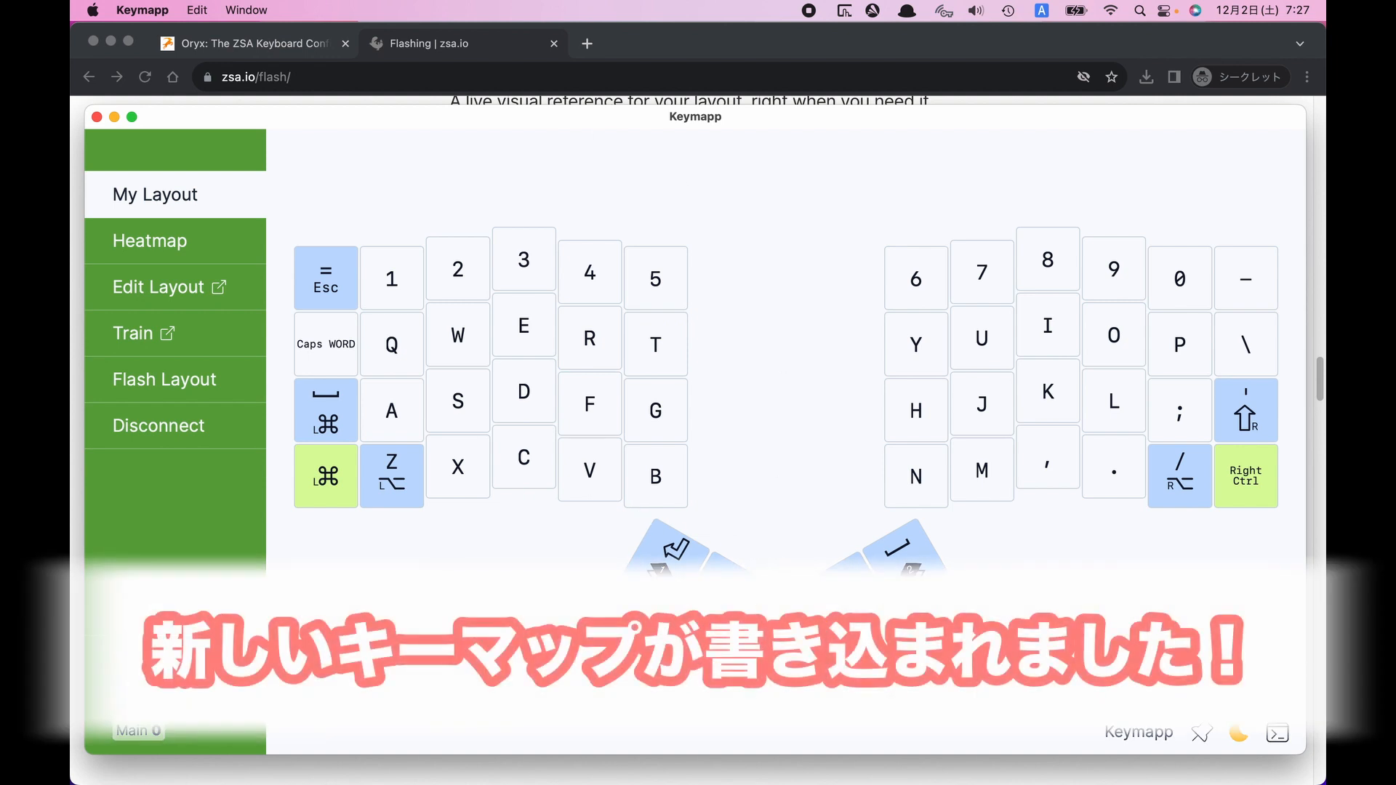
Examine Keymapp's log entries for the firmware flash and close the log view
{"action": "left_click", "coordinate": [1278, 739]}
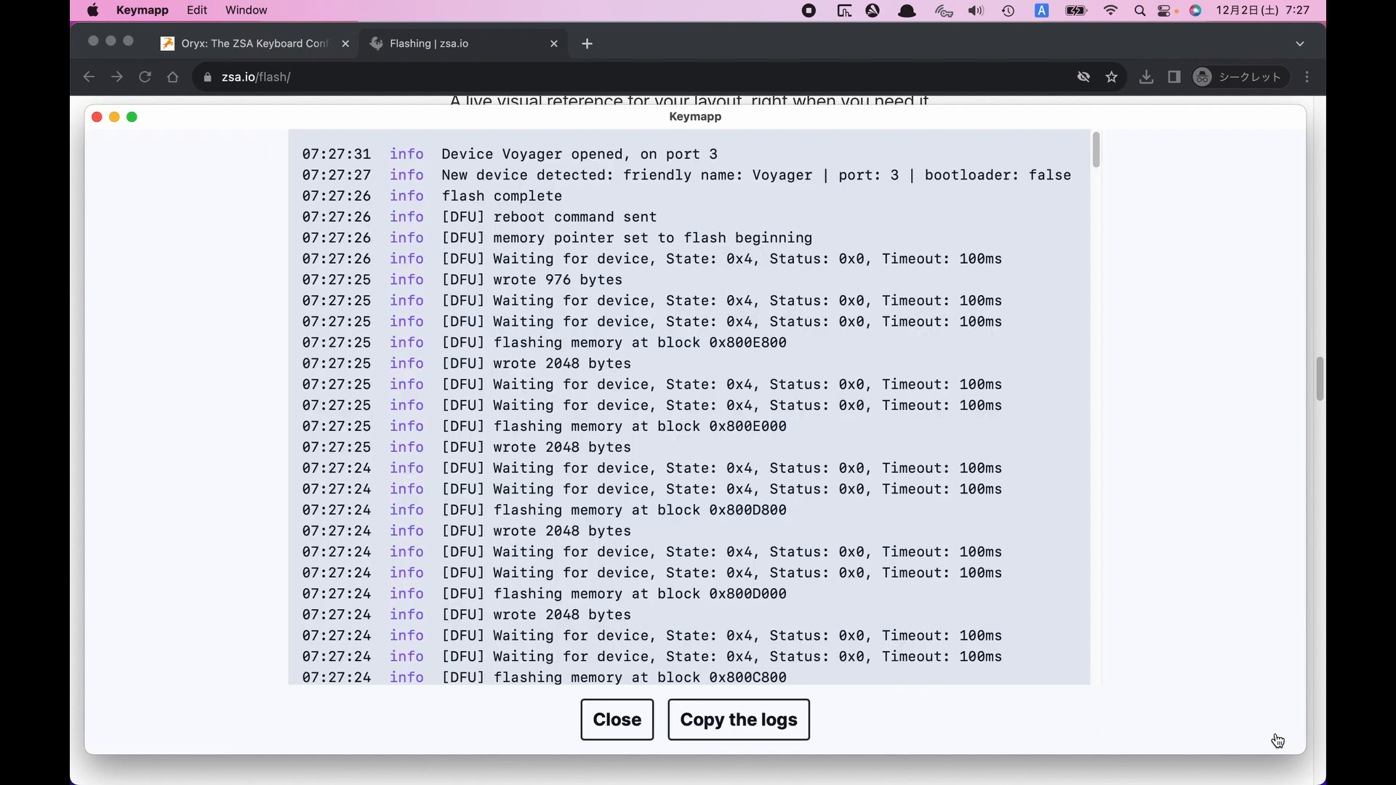
{"action": "scroll", "coordinate": [845, 538], "scroll_direction": "down", "scroll_amount": 5}
{"action": "scroll", "coordinate": [851, 546], "scroll_direction": "up", "scroll_amount": 5}
{"action": "left_click", "coordinate": [624, 743]}
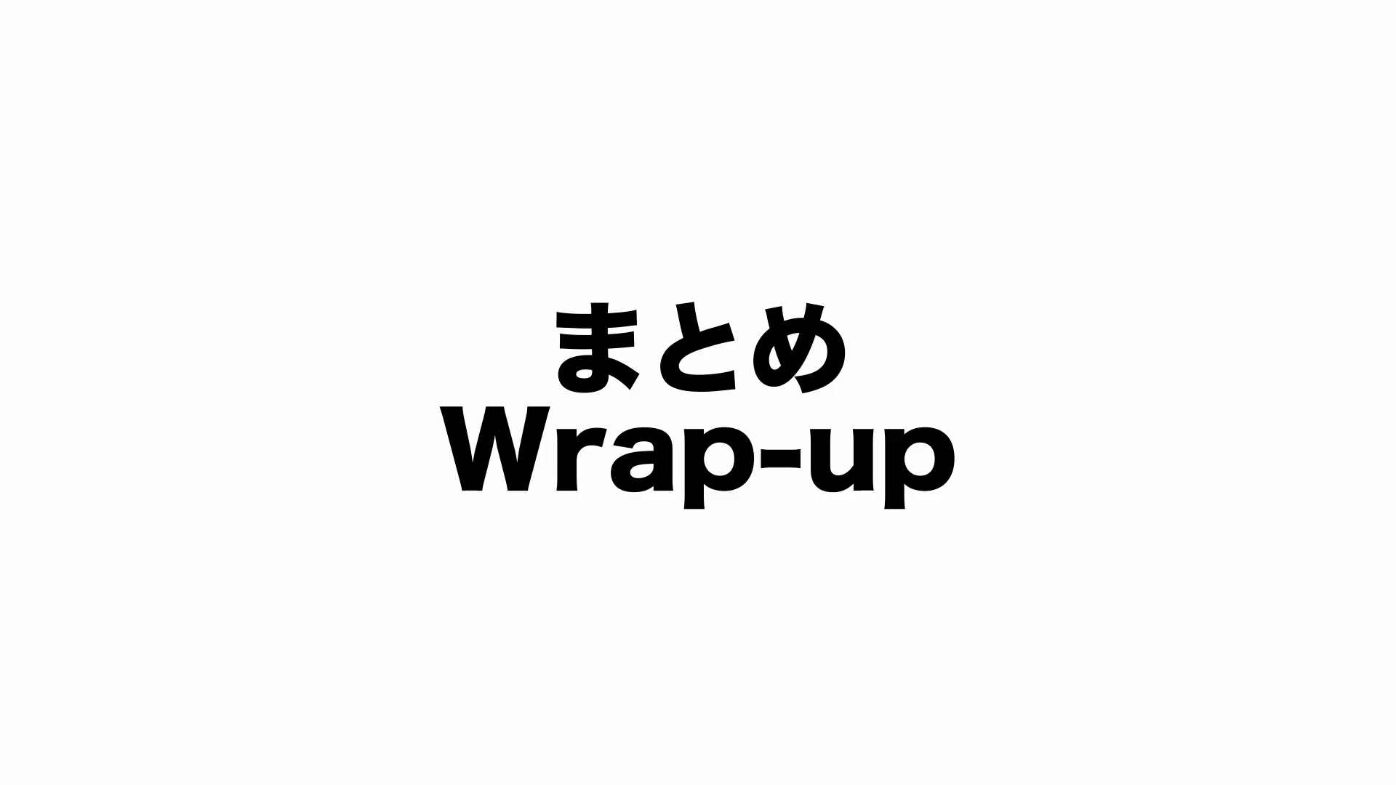